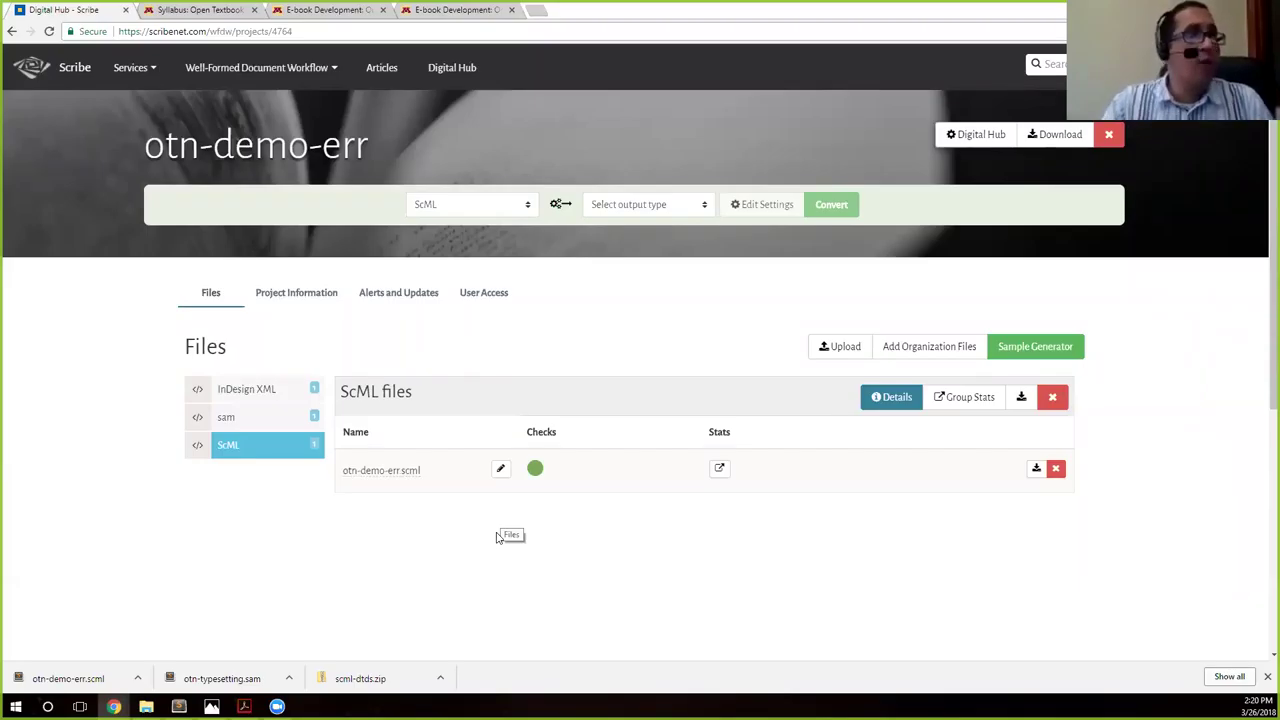
# Add all six images from the otn-ebook-images folder to the otn-demo-err project's upload queue
pyautogui.moveTo(497, 537); pyautogui.dragTo(838, 360)
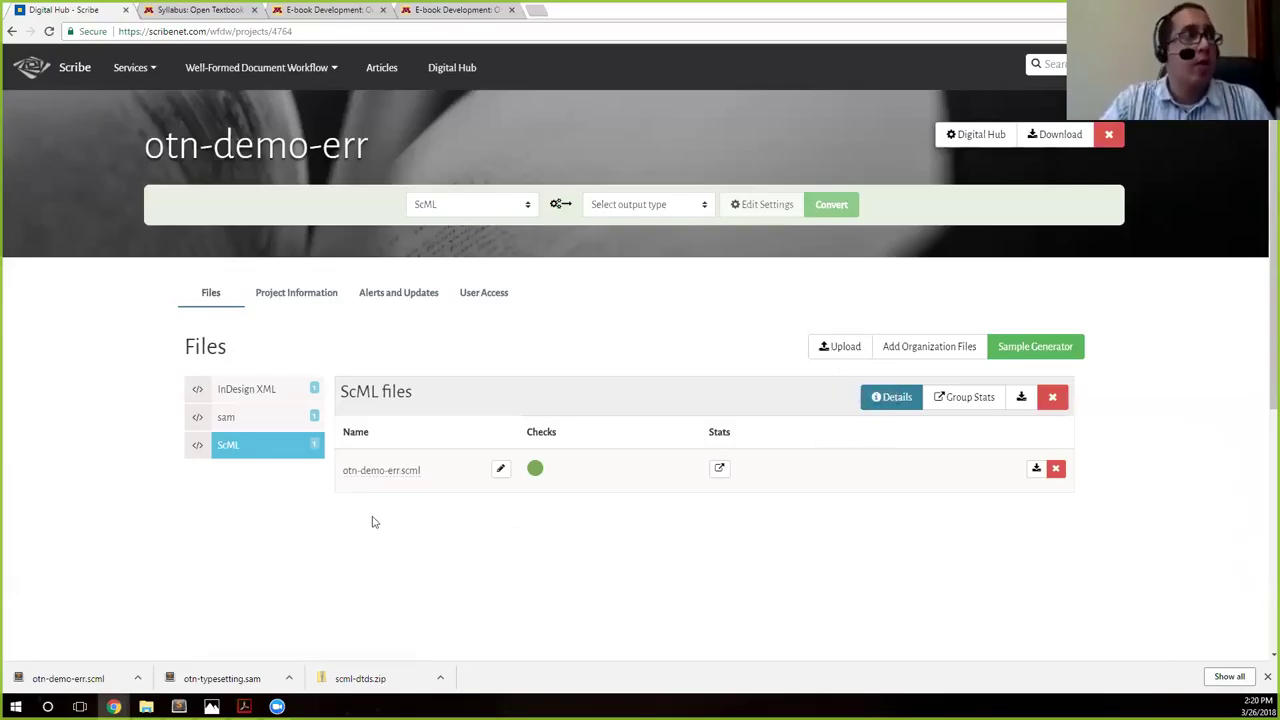
pyautogui.click(838, 348)
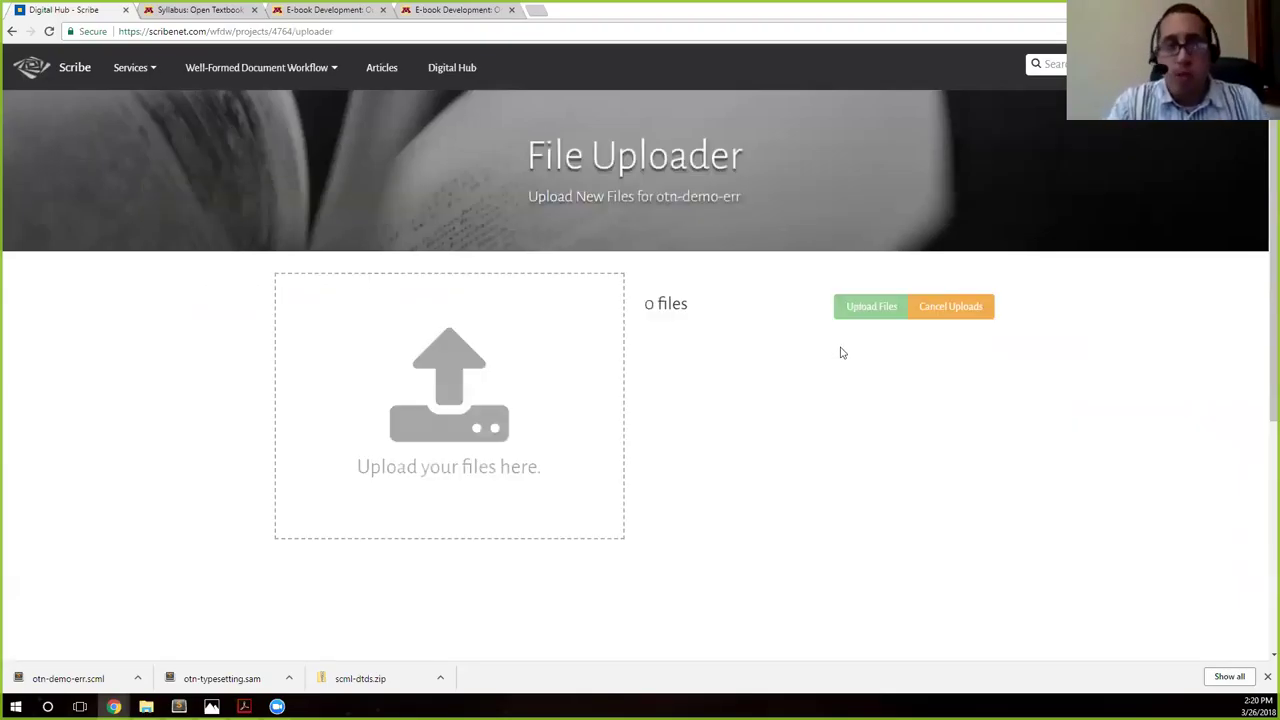
pyautogui.click(493, 502)
pyautogui.click(209, 31)
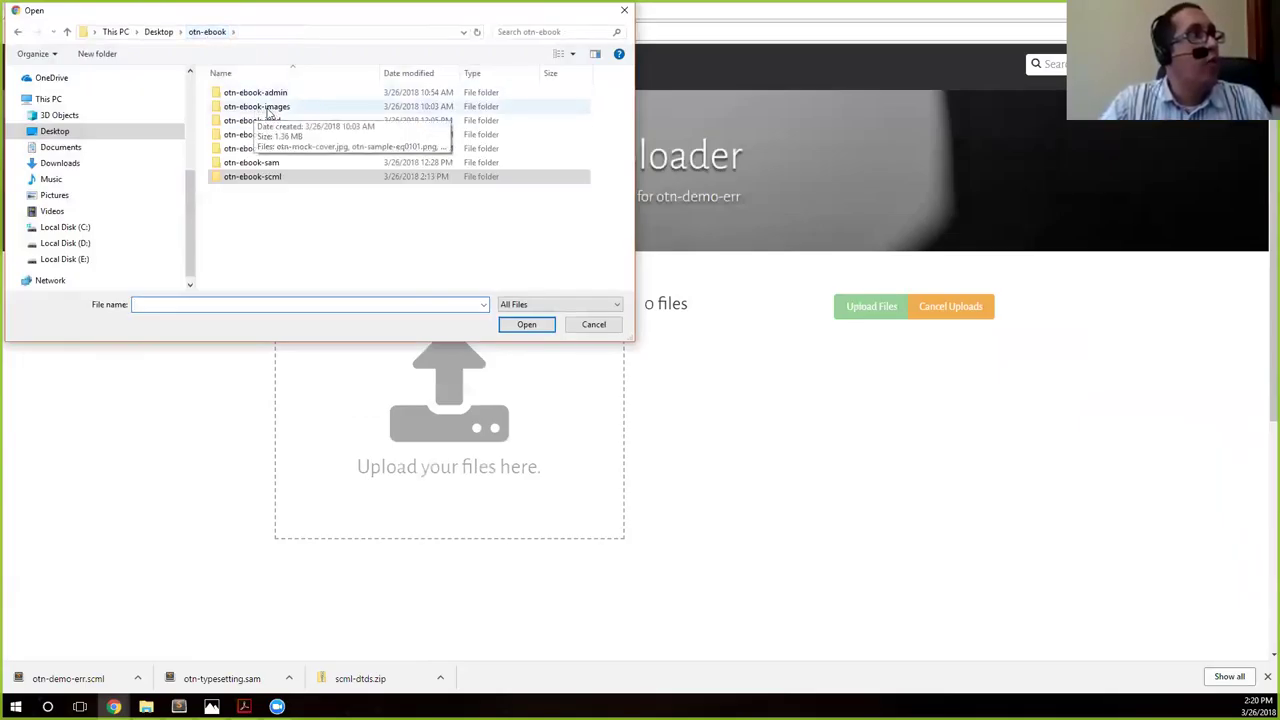
pyautogui.click(268, 112)
pyautogui.doubleClick(268, 108)
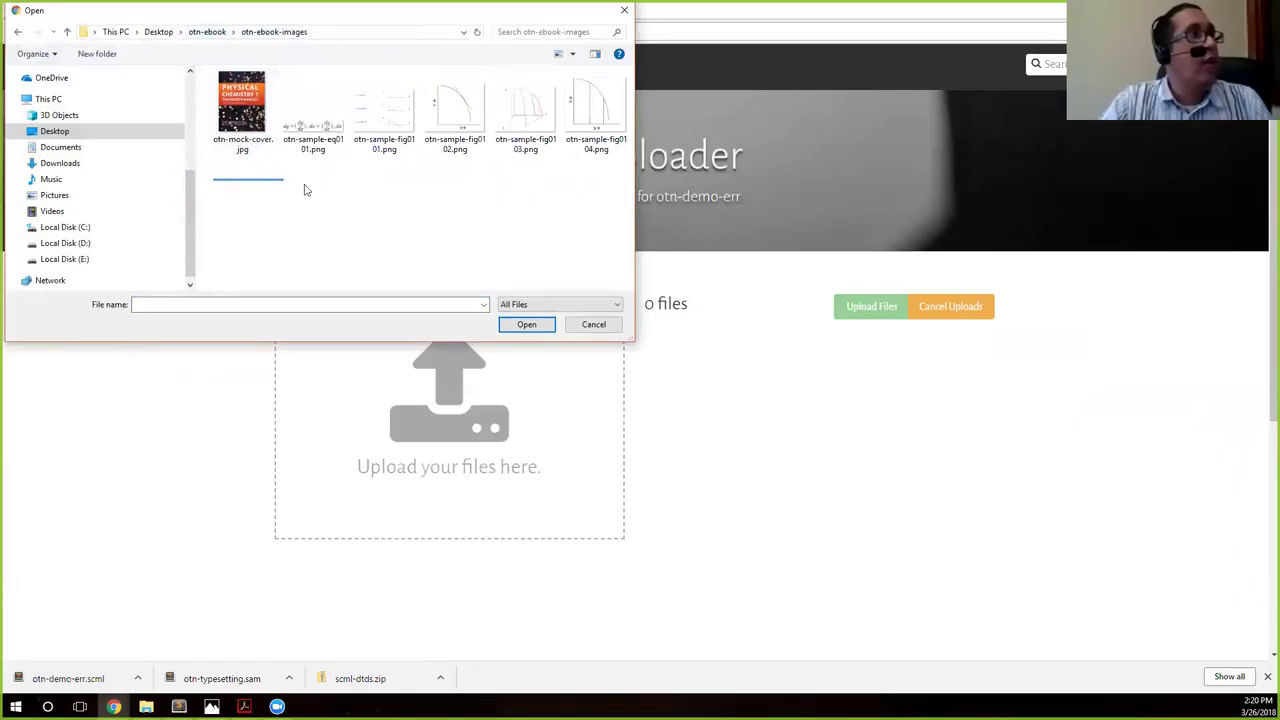
pyautogui.moveTo(585, 171); pyautogui.dragTo(216, 128)
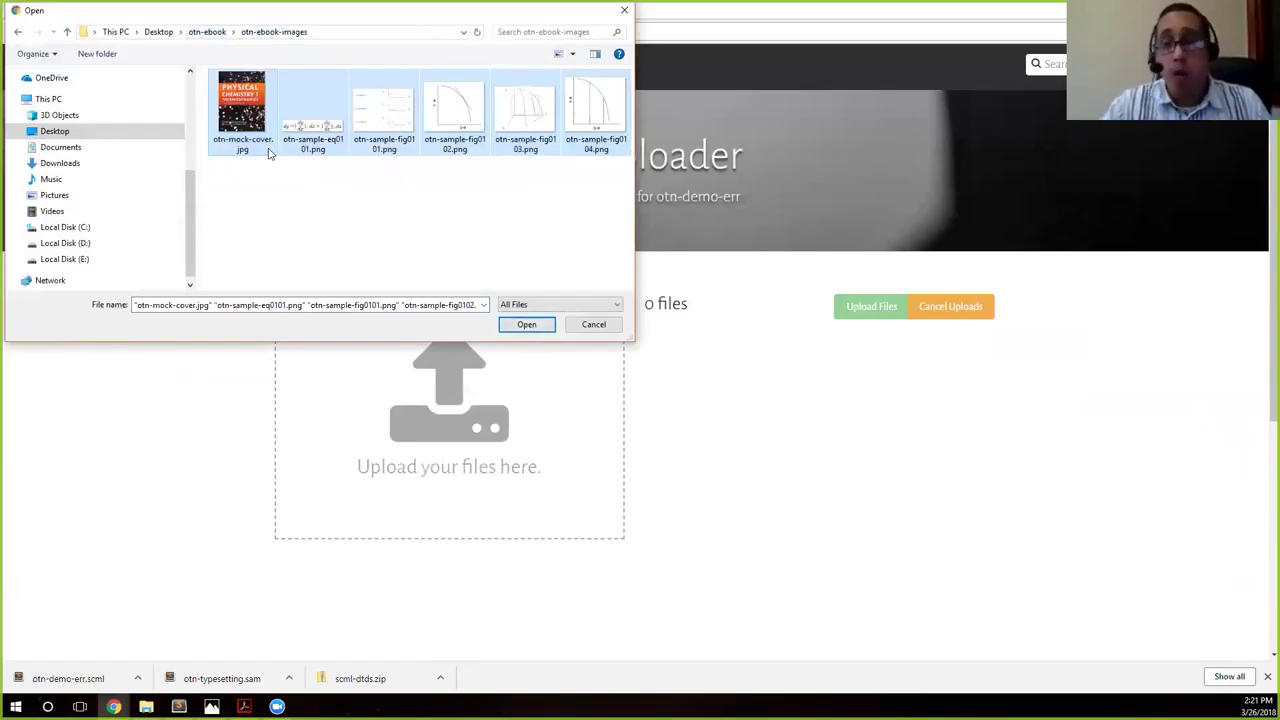
pyautogui.click(530, 326)
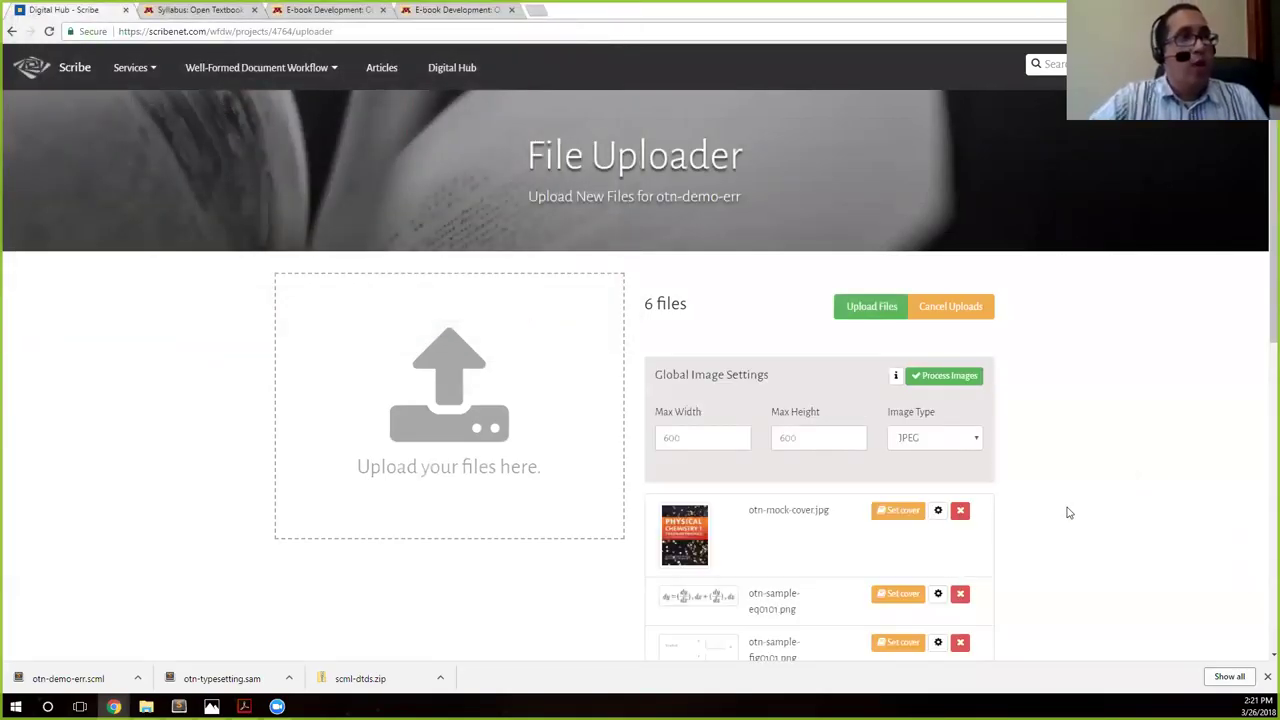
# Review the queued images and the global settings for maximum width, maximum height and image type
pyautogui.scroll(-3, 1068, 513)
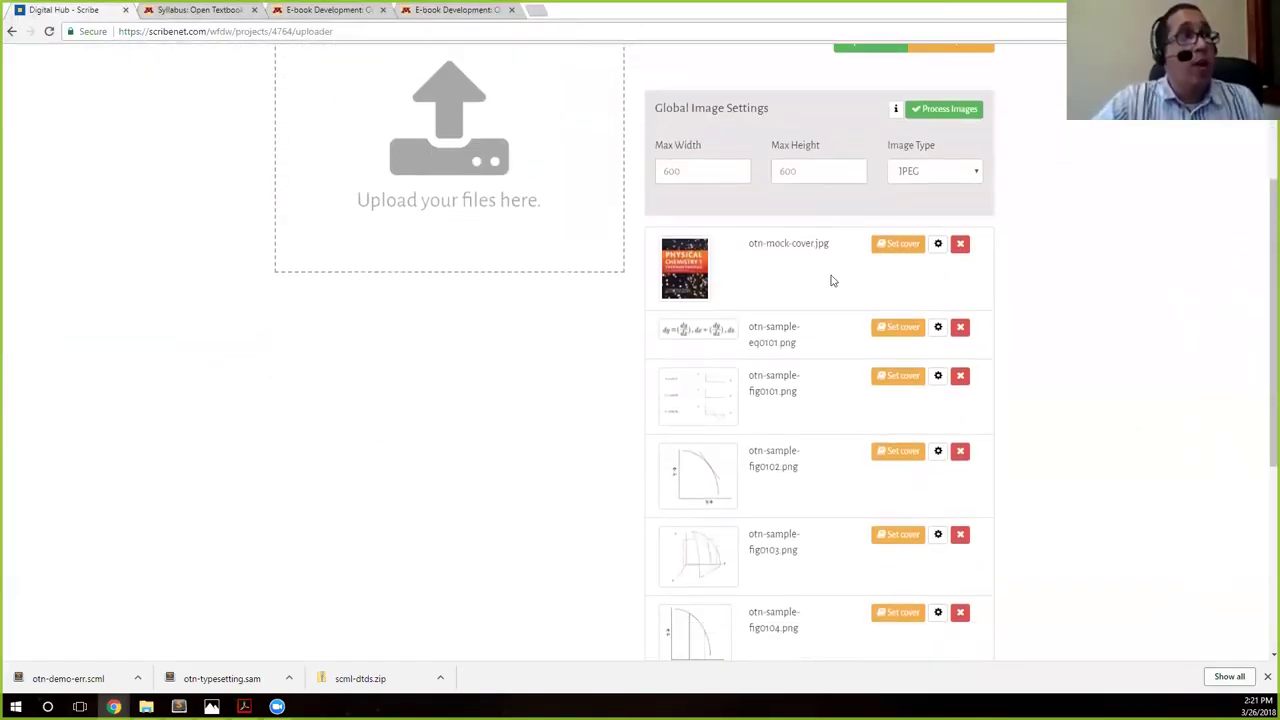
pyautogui.scroll(-2, 829, 280)
pyautogui.scroll(1, 773, 233)
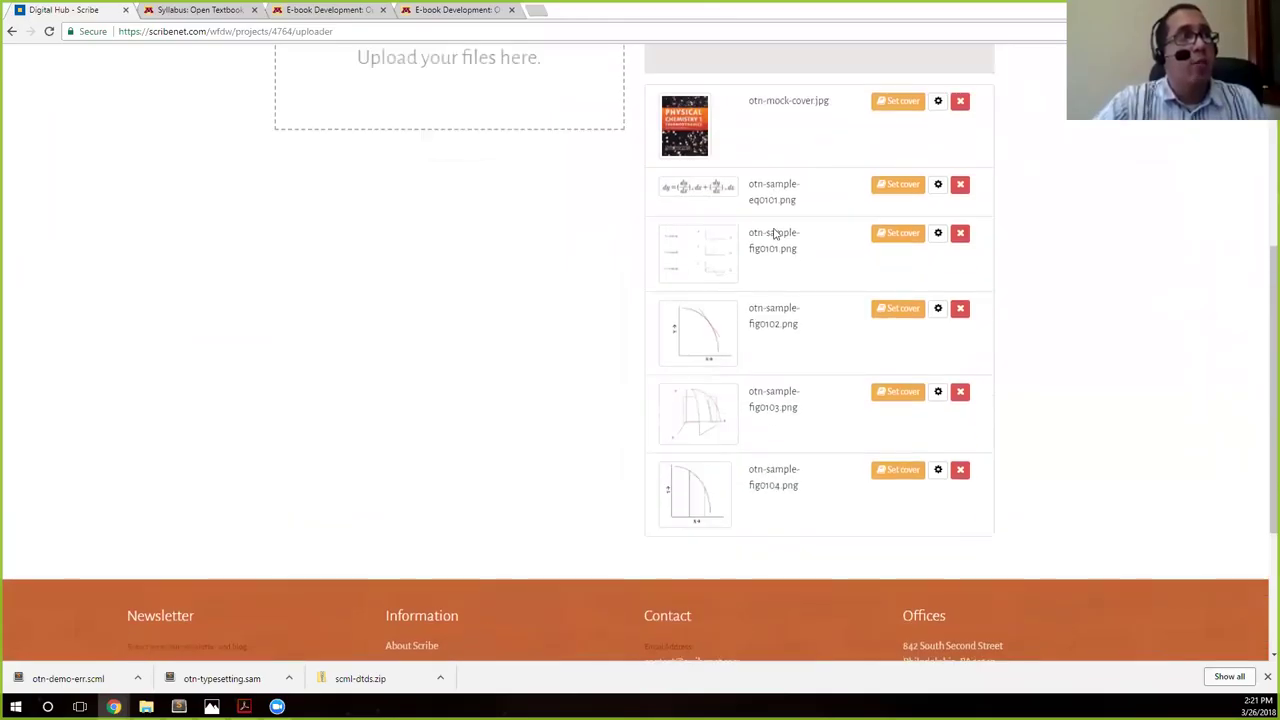
pyautogui.scroll(3, 775, 250)
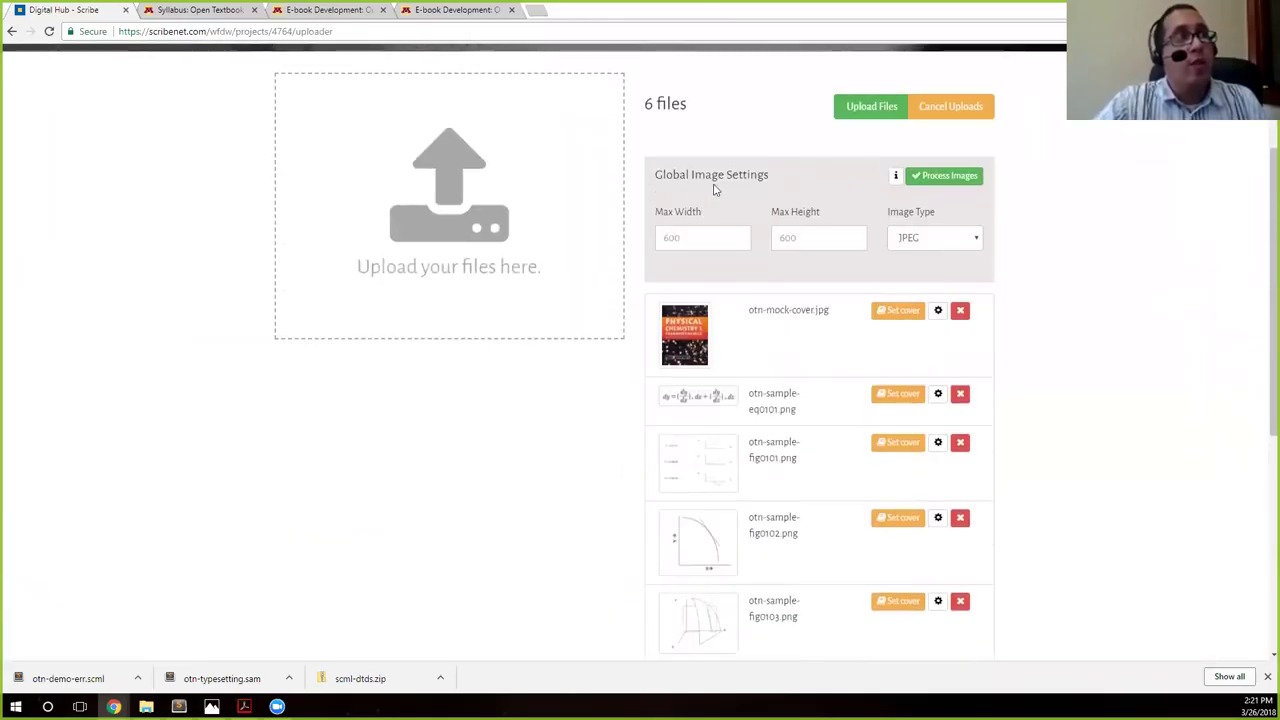
pyautogui.hotkey('alt', 'Down')
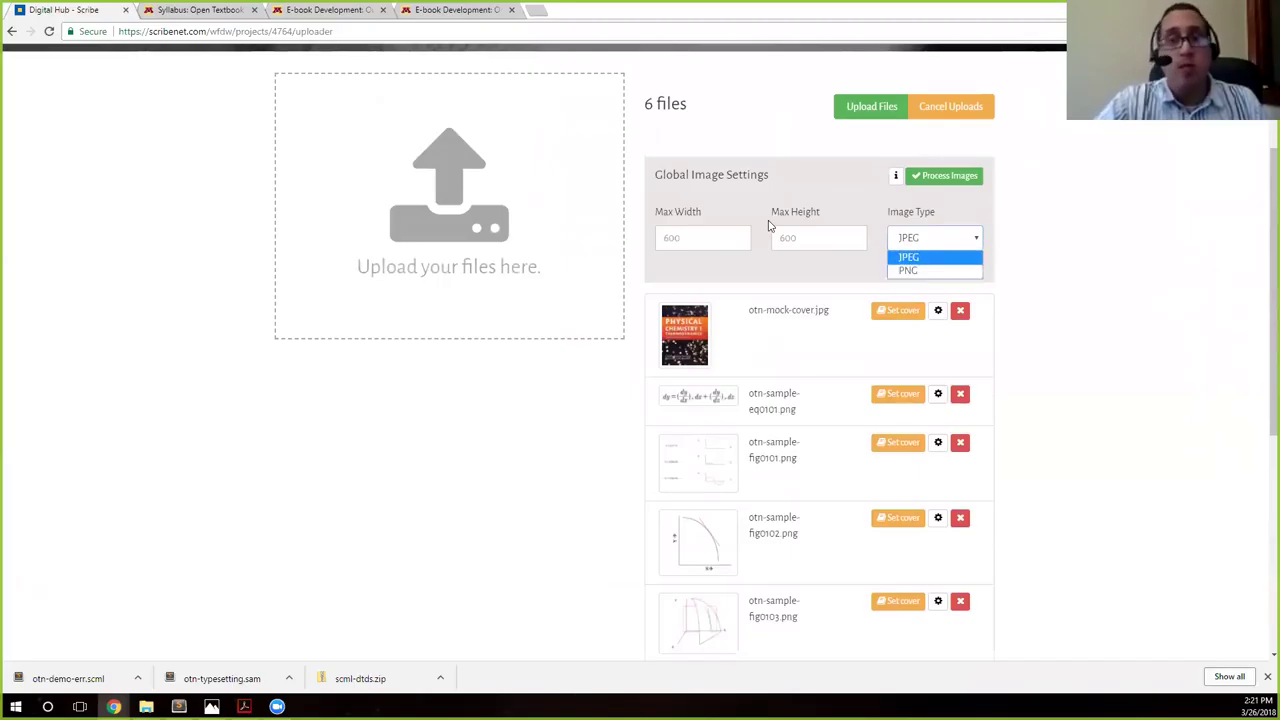
pyautogui.press('Escape')
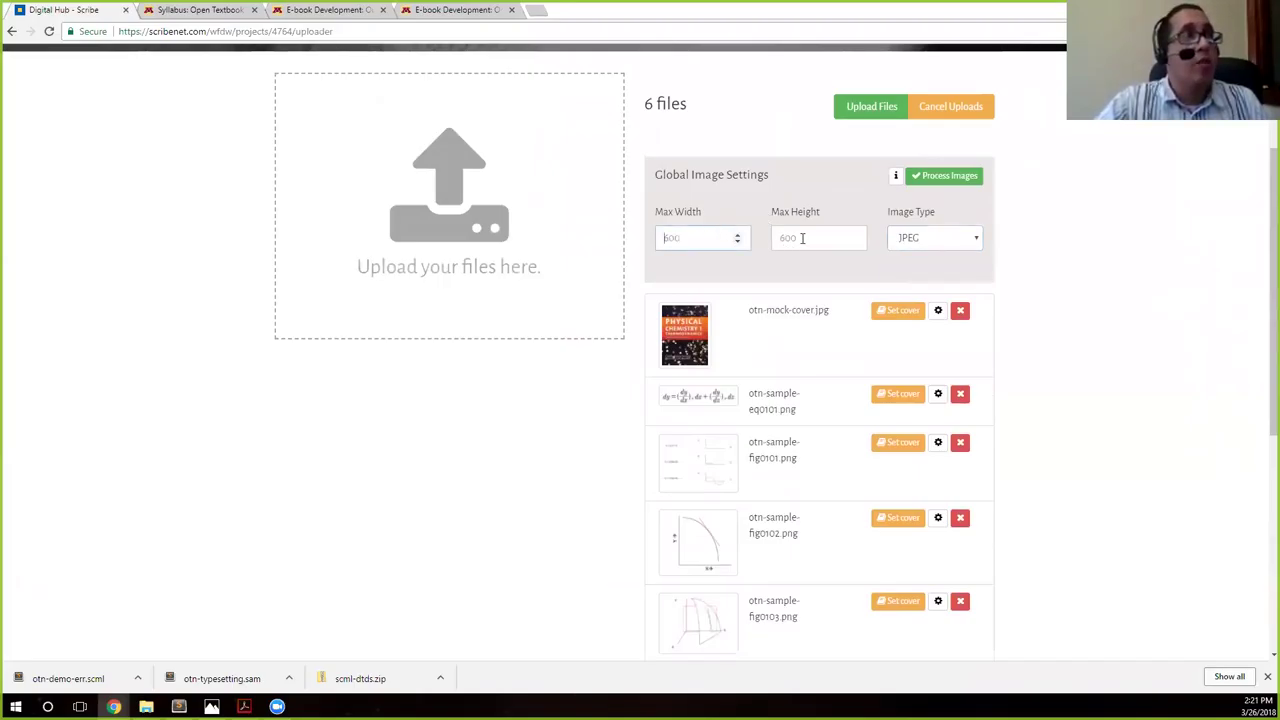
pyautogui.click(803, 238)
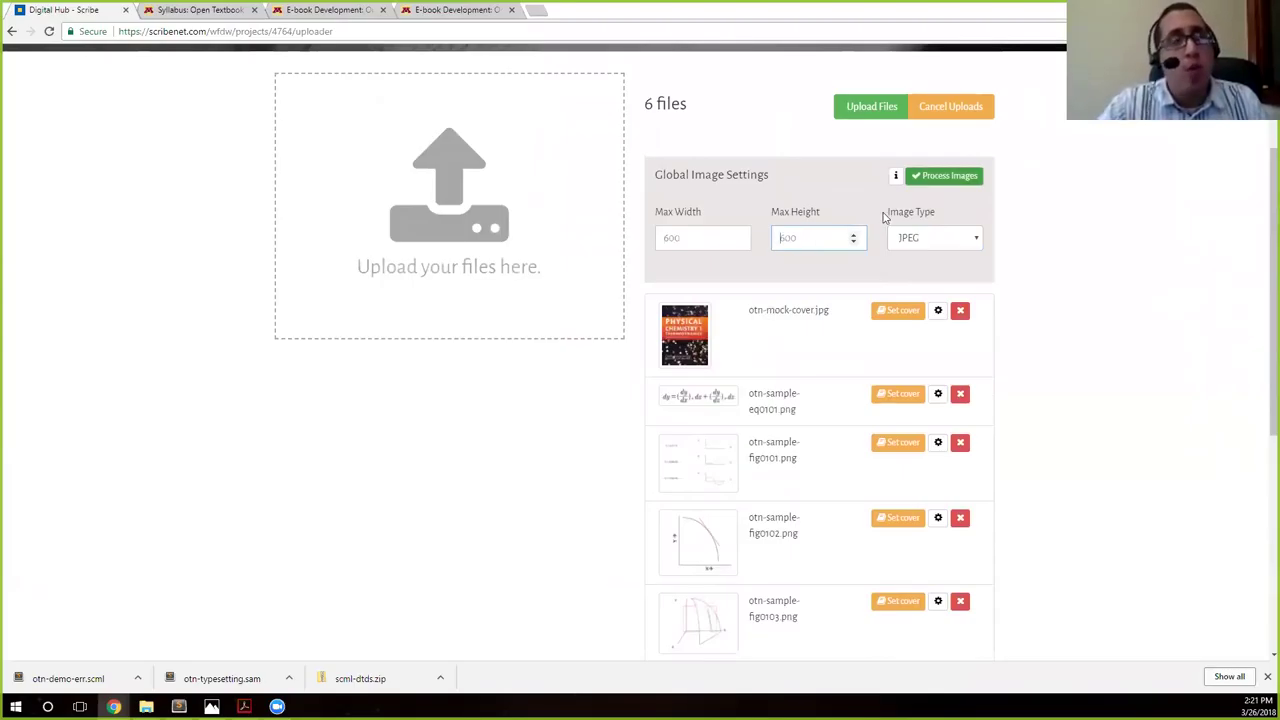
pyautogui.press('Return')
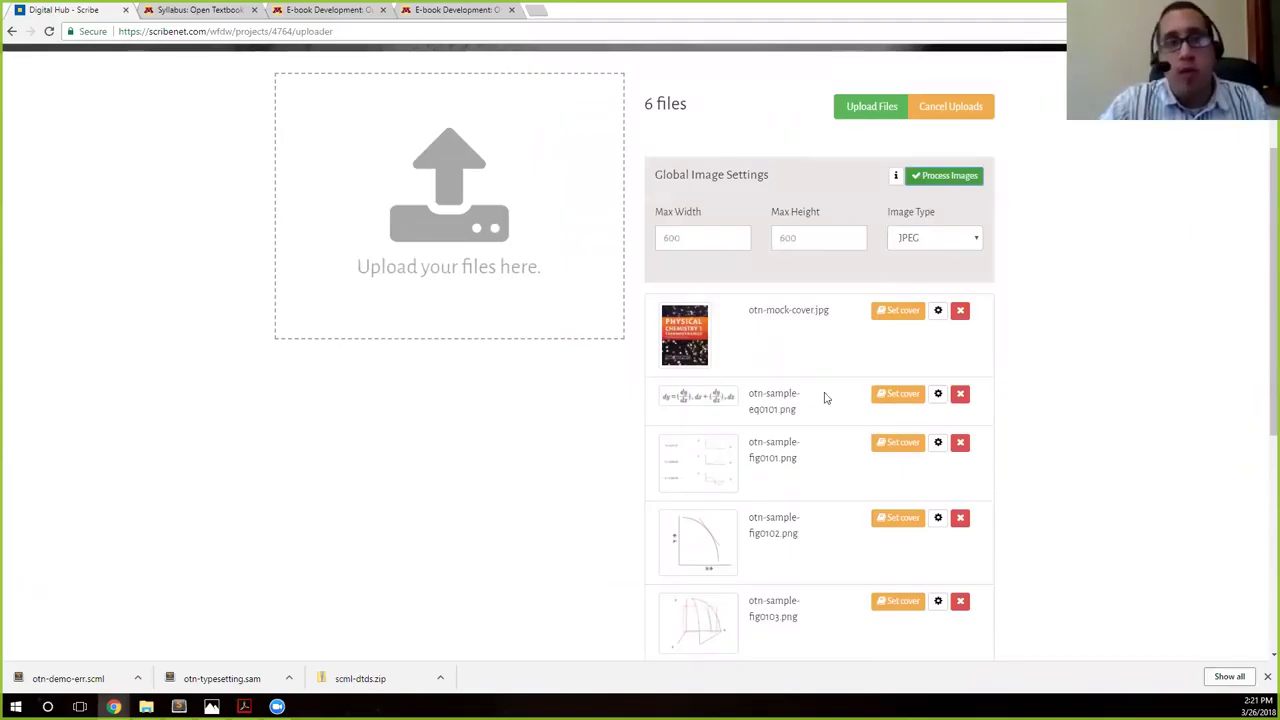
pyautogui.scroll(-2, 817, 428)
pyautogui.scroll(1, 817, 428)
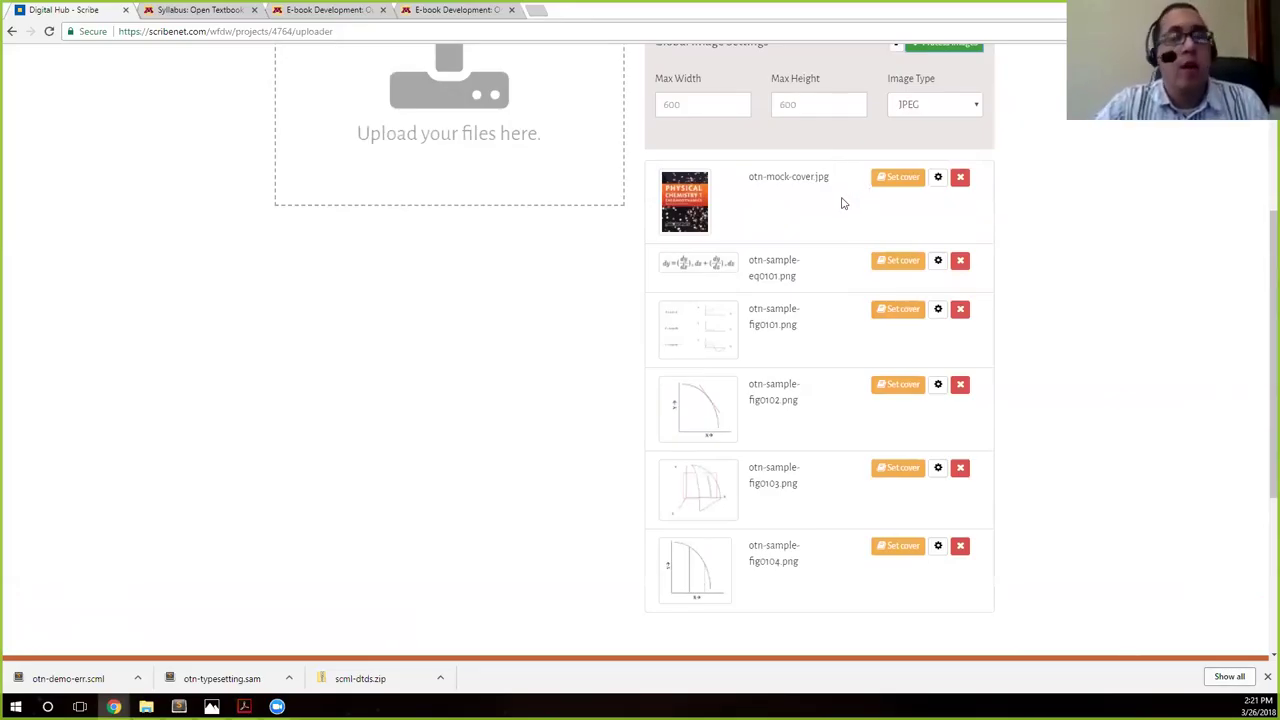
pyautogui.scroll(2, 842, 202)
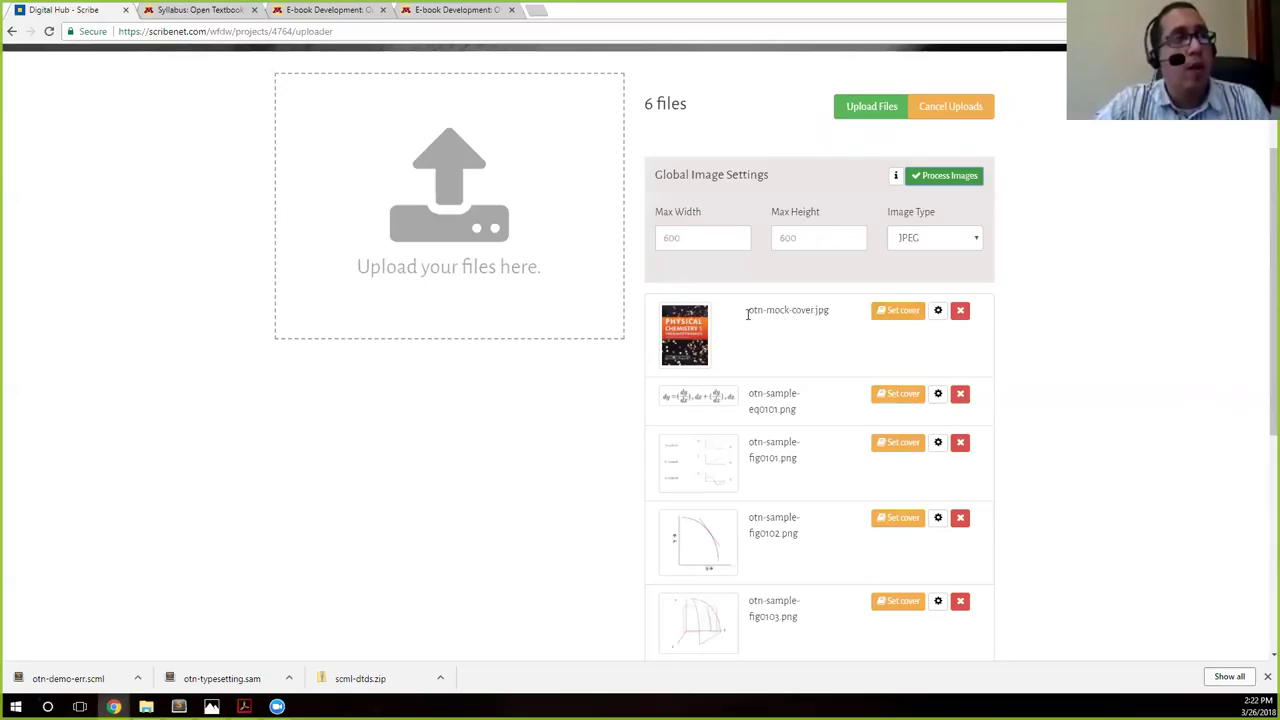
# Set otn-mock-cover.jpg as the cover and upload the queued images to the project
pyautogui.moveTo(802, 311); pyautogui.dragTo(794, 311)
pyautogui.click(895, 312)
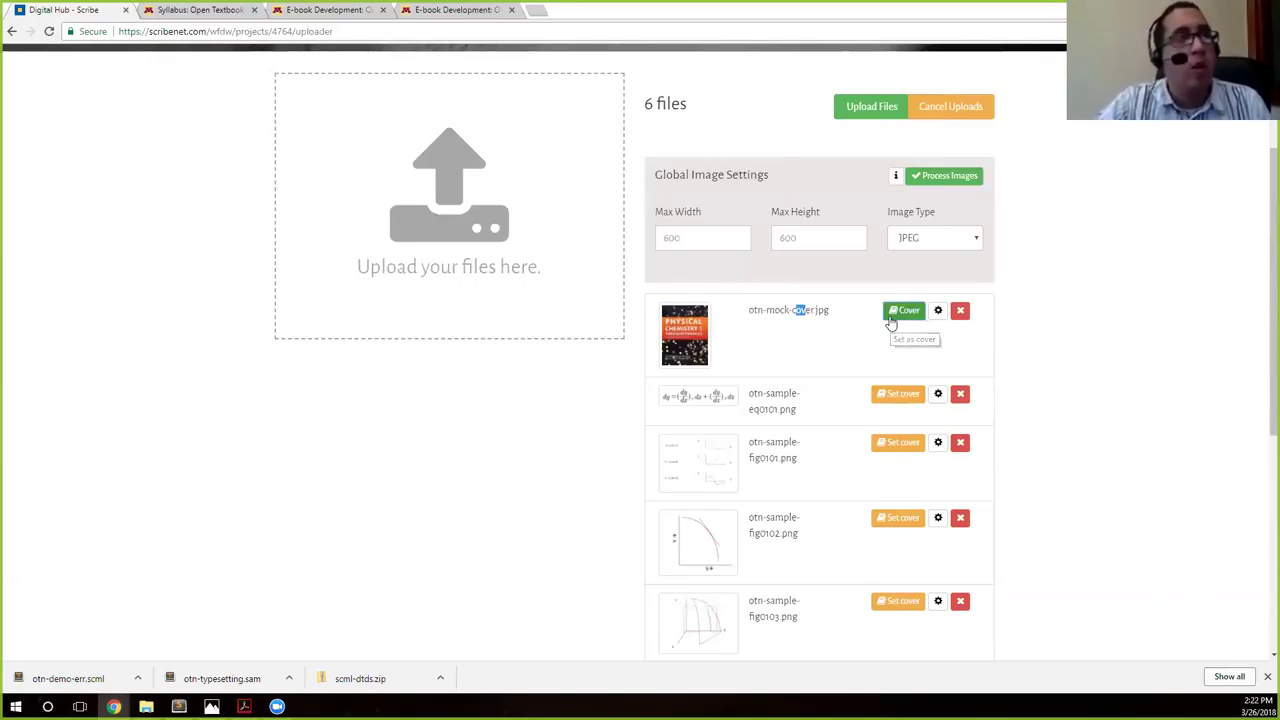
pyautogui.click(872, 114)
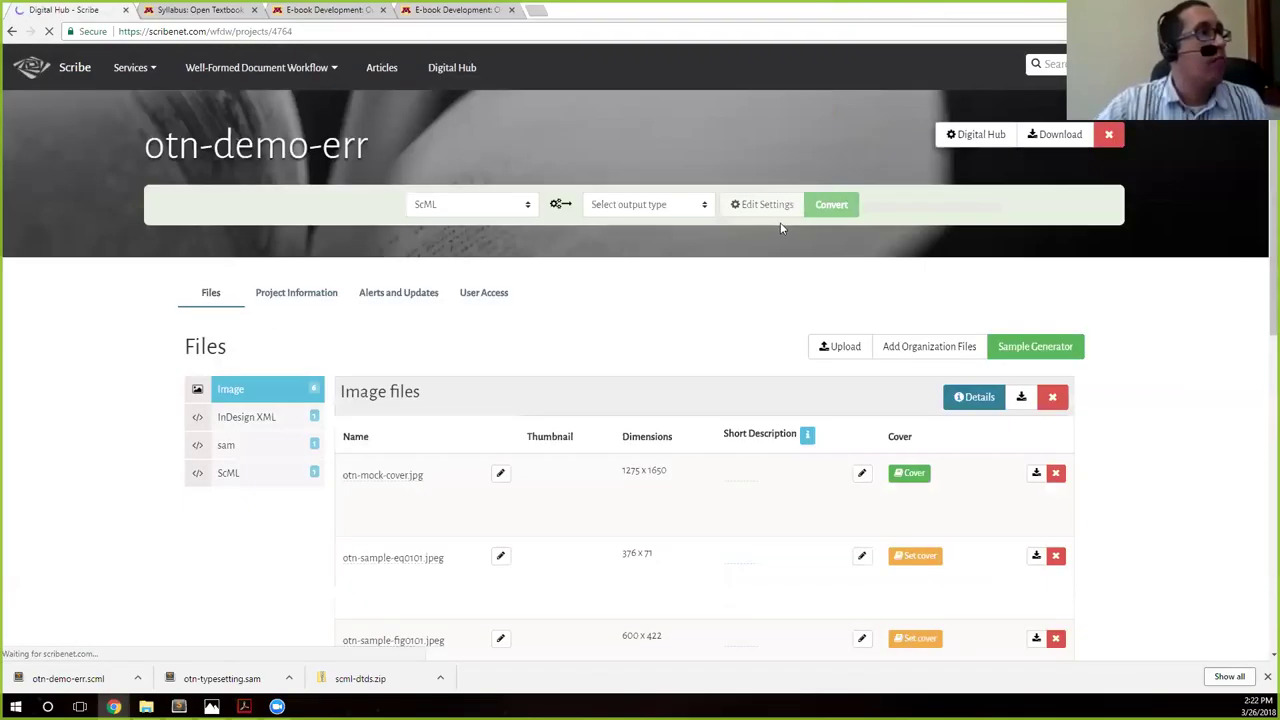
# Examine the uploaded images' file names, thumbnails, dimensions, short descriptions and cover assignment, and check the project's ScML file listing
pyautogui.scroll(-2, 765, 373)
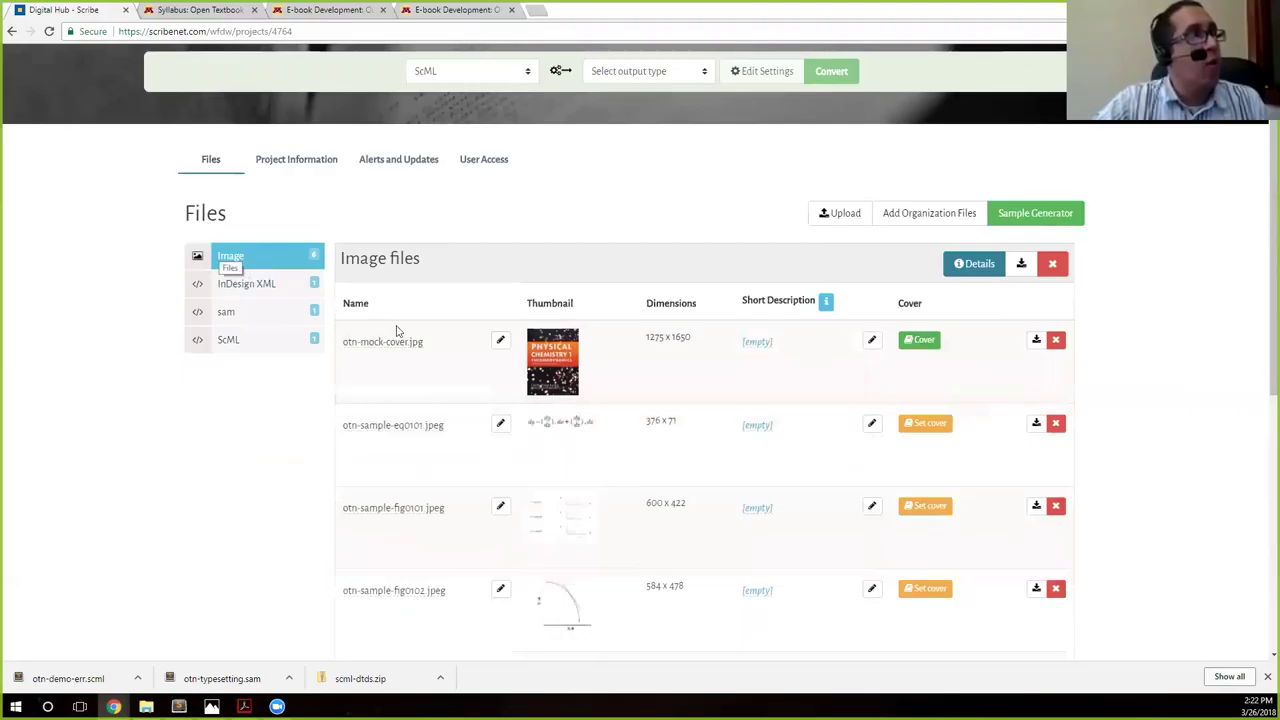
pyautogui.doubleClick(230, 256)
pyautogui.scroll(-2, 688, 418)
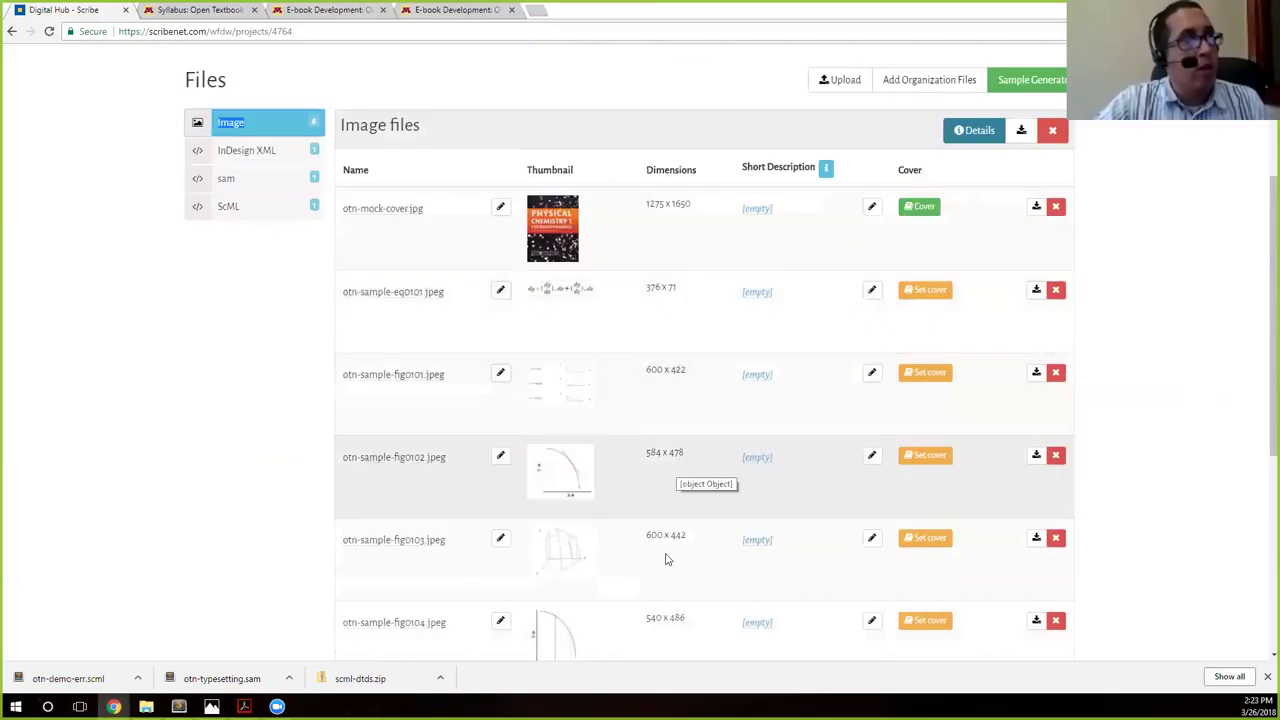
pyautogui.scroll(-2, 689, 530)
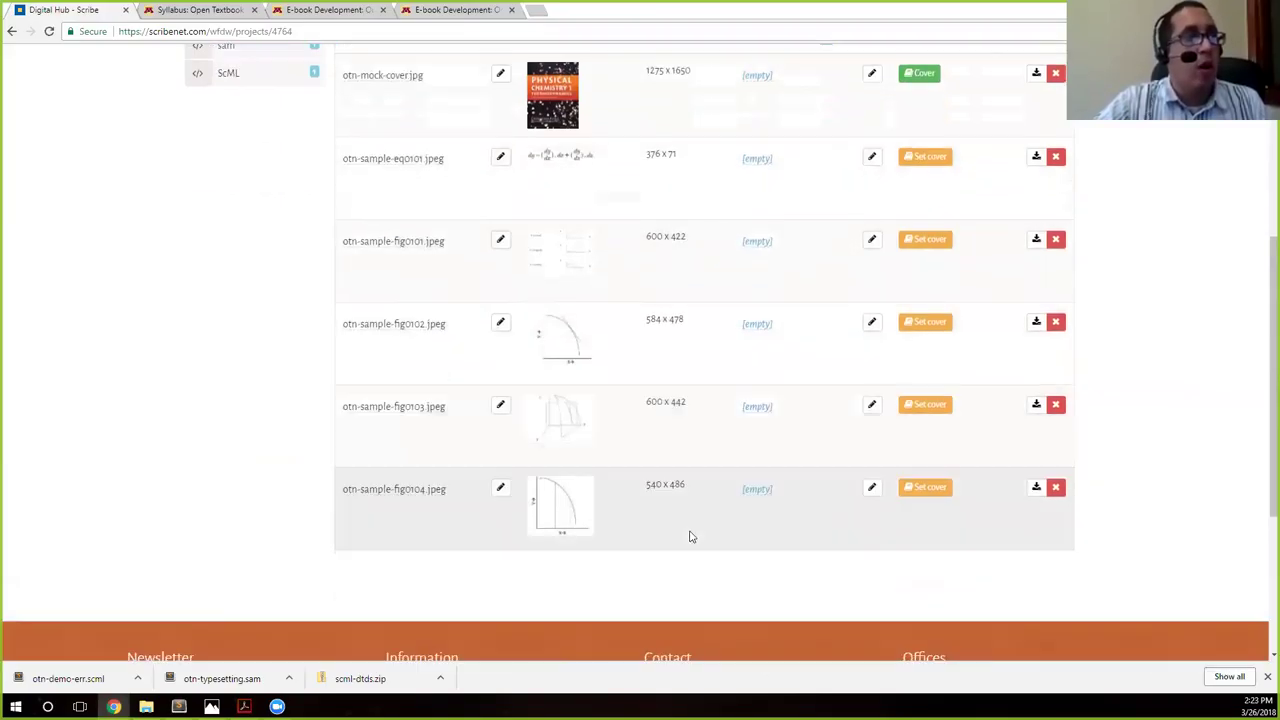
pyautogui.scroll(1, 676, 502)
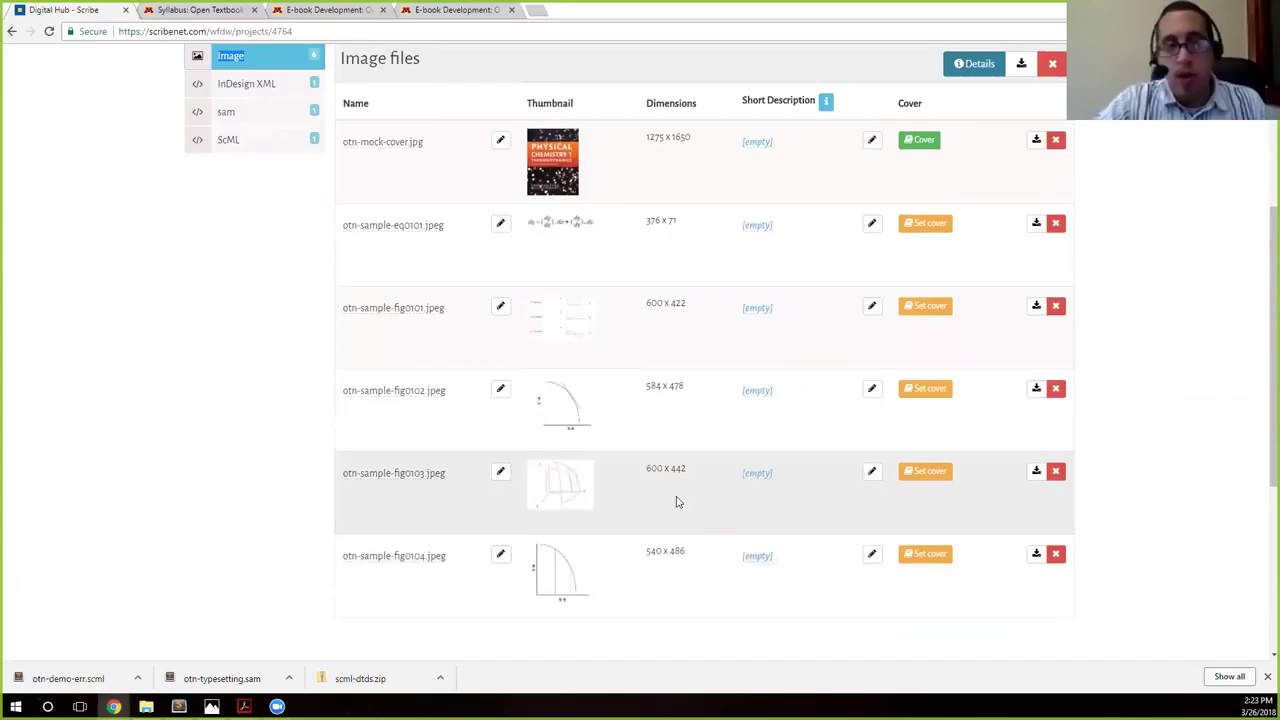
pyautogui.scroll(2, 677, 500)
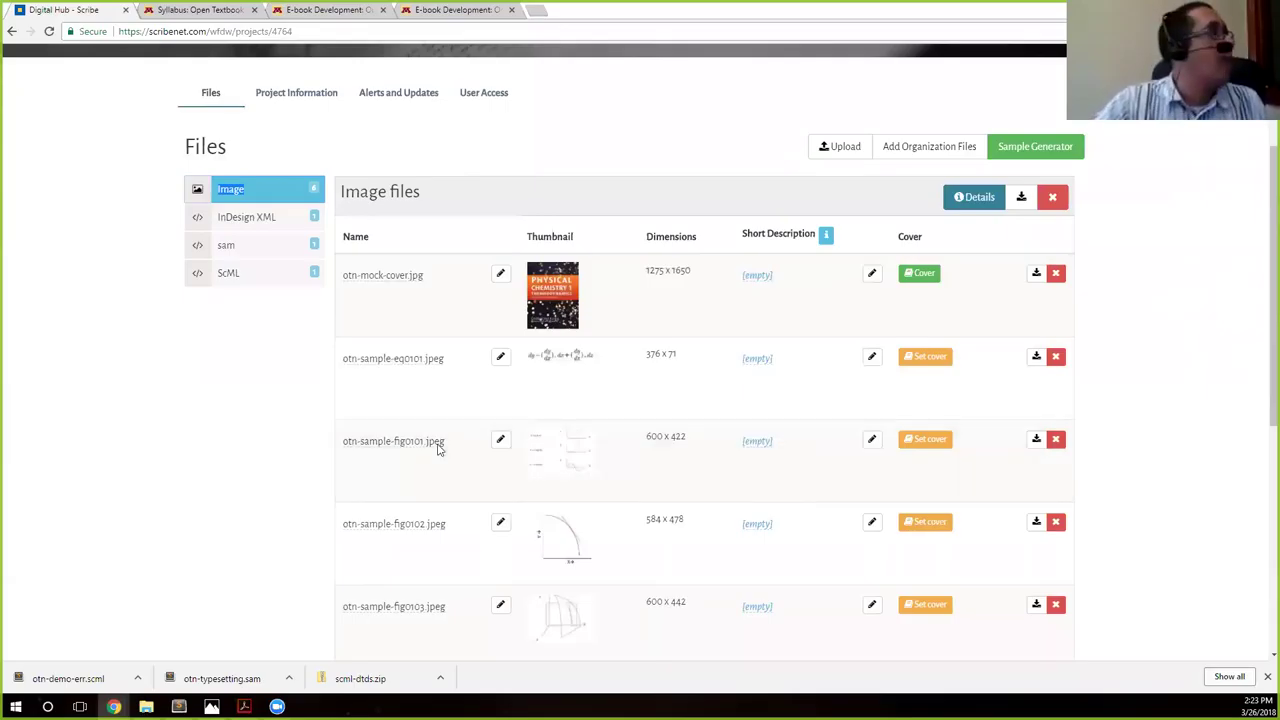
pyautogui.press('Down')
pyautogui.press('Down')
pyautogui.press('Down')
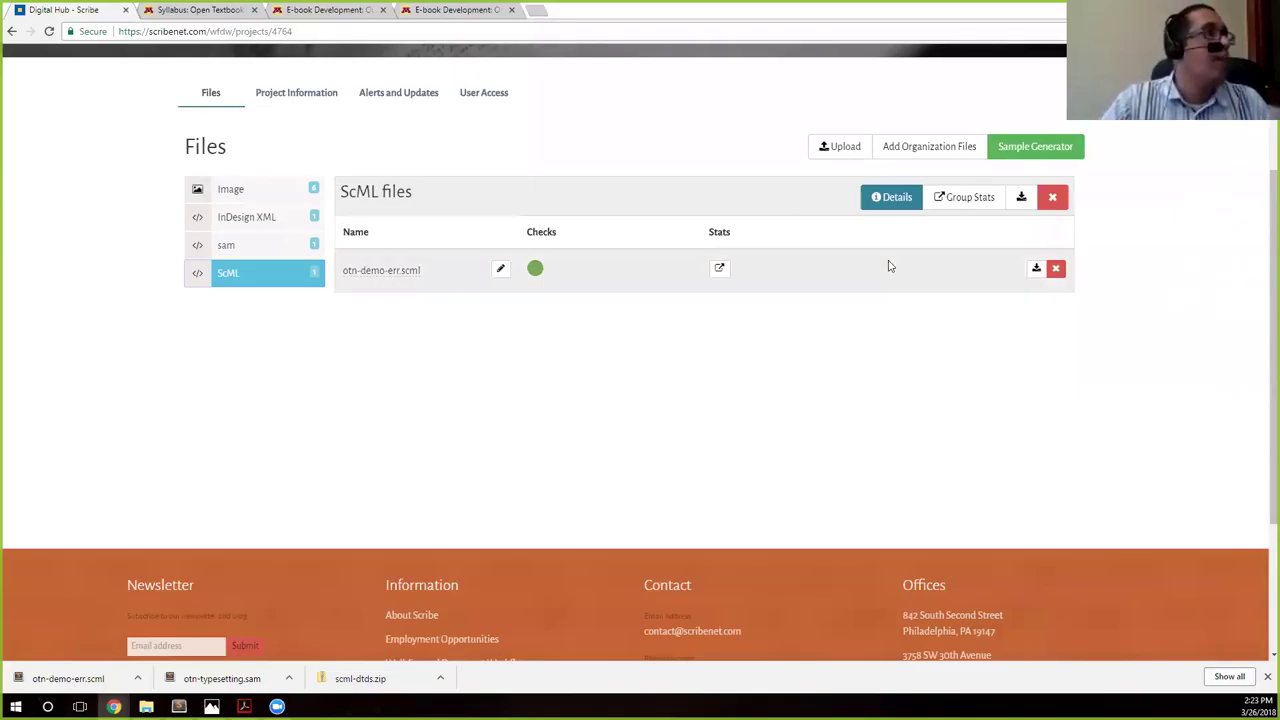
pyautogui.click(318, 196)
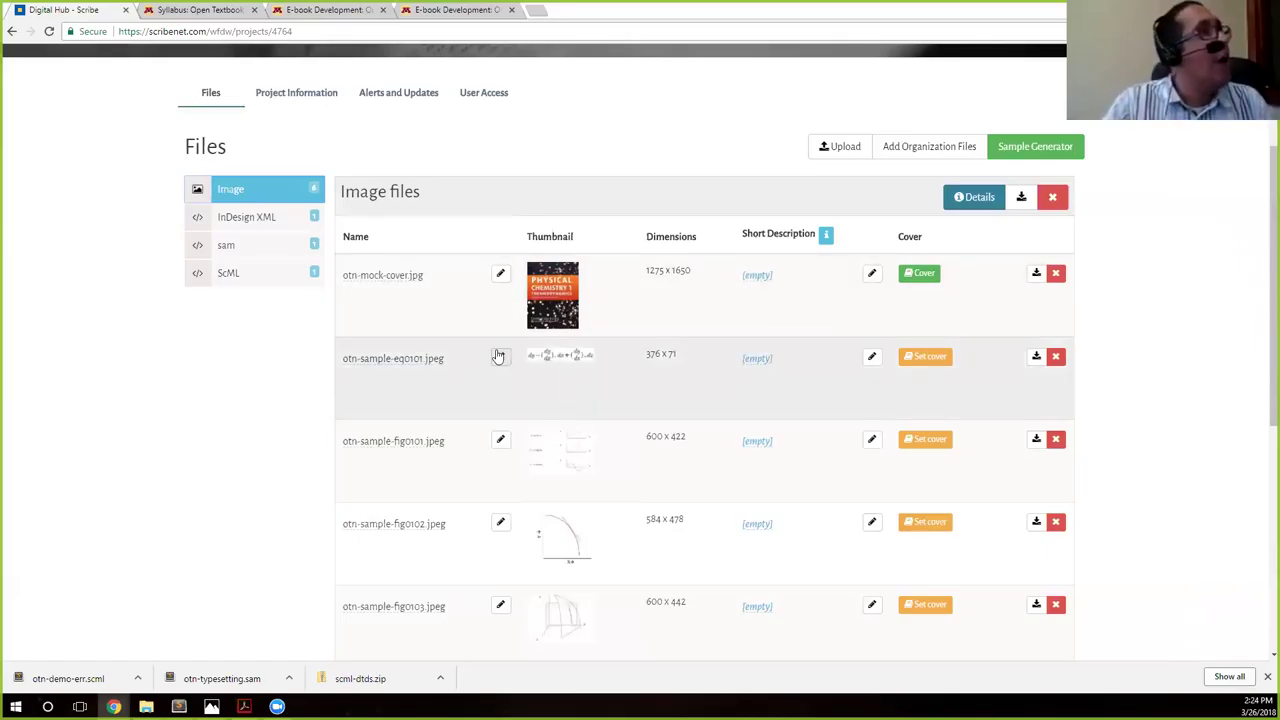
pyautogui.scroll(-2, 807, 379)
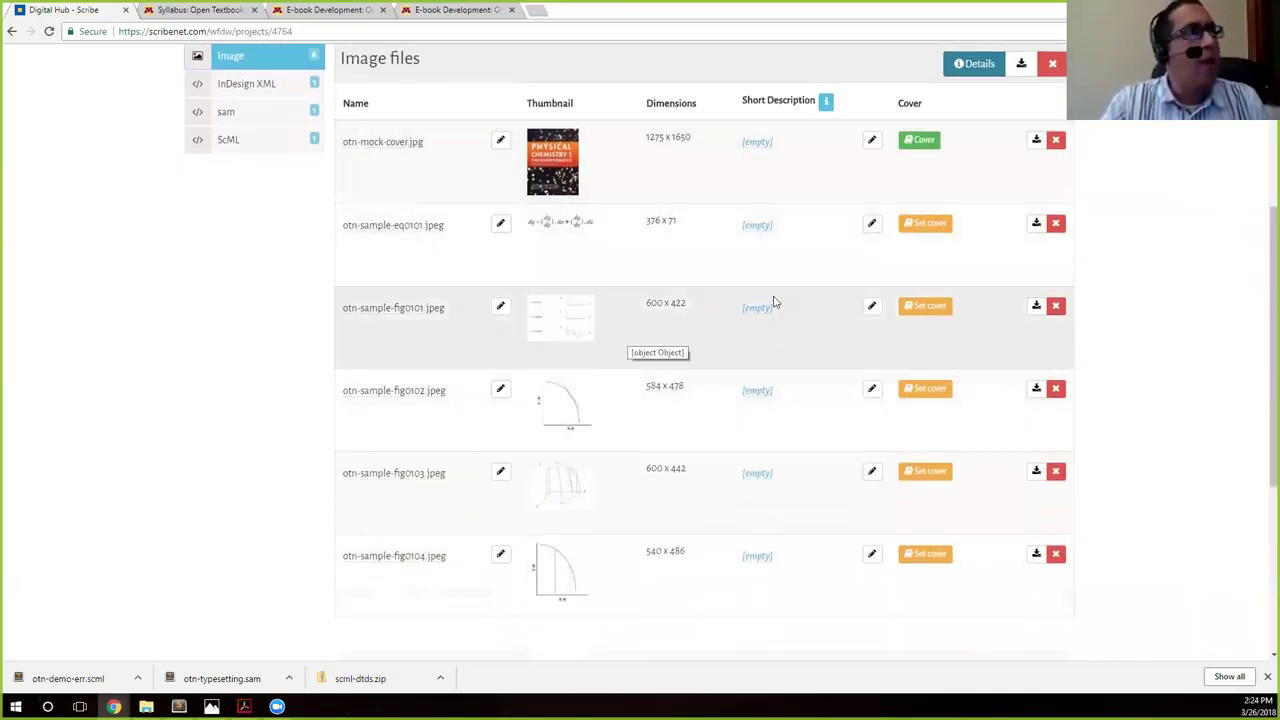
pyautogui.scroll(-1, 650, 548)
pyautogui.scroll(-1, 650, 548)
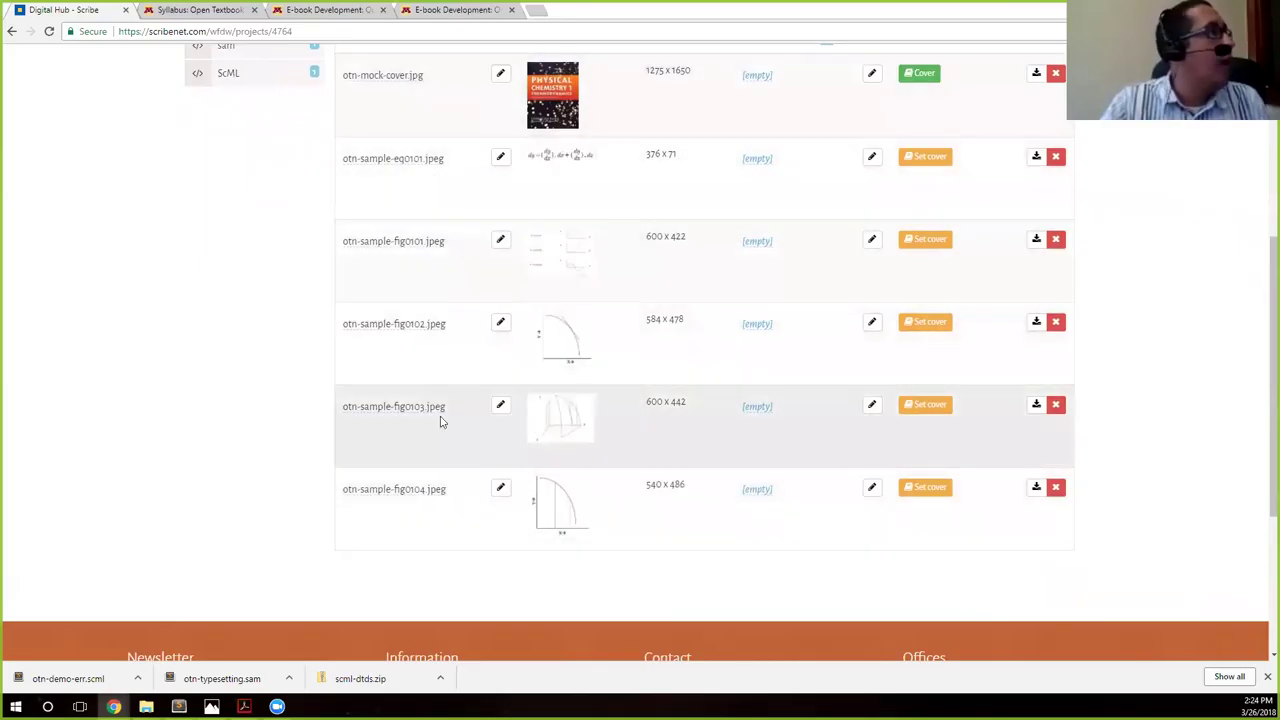
pyautogui.scroll(2, 443, 420)
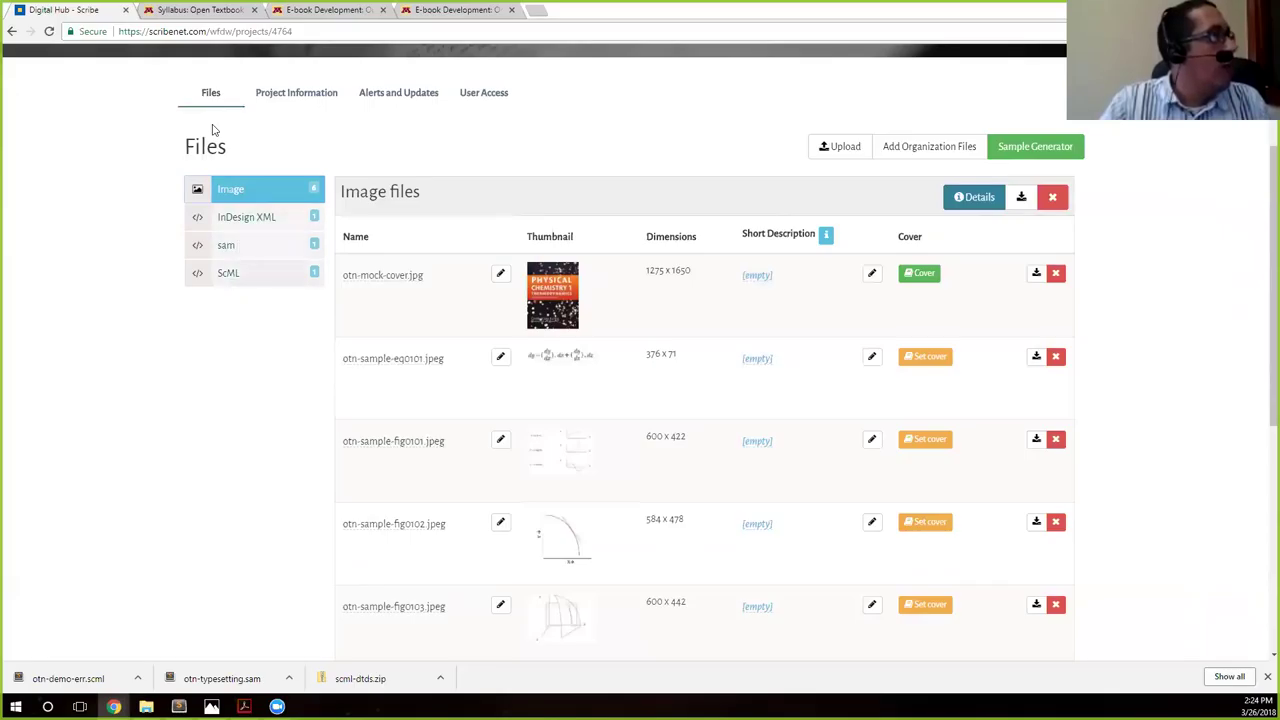
# Set the ScML conversion's output type to ePub v3 + MOBI and save its settings with all four options enabled
pyautogui.click(240, 275)
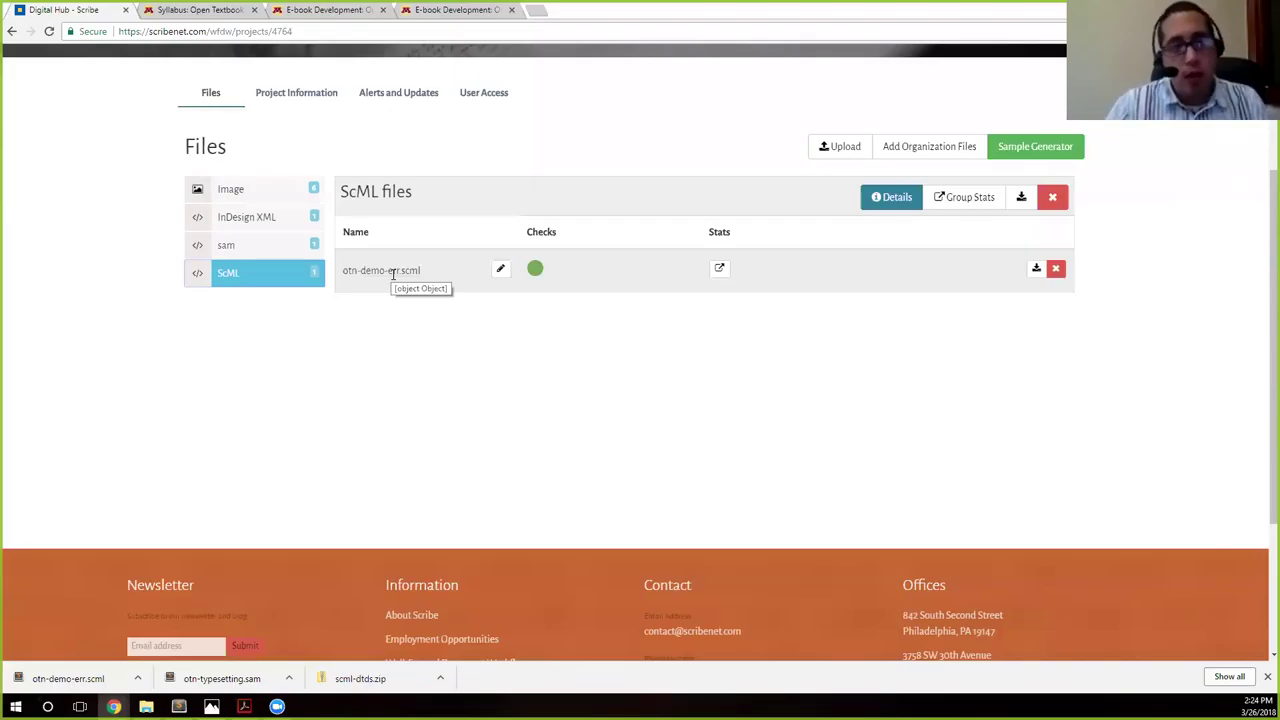
pyautogui.scroll(2, 597, 477)
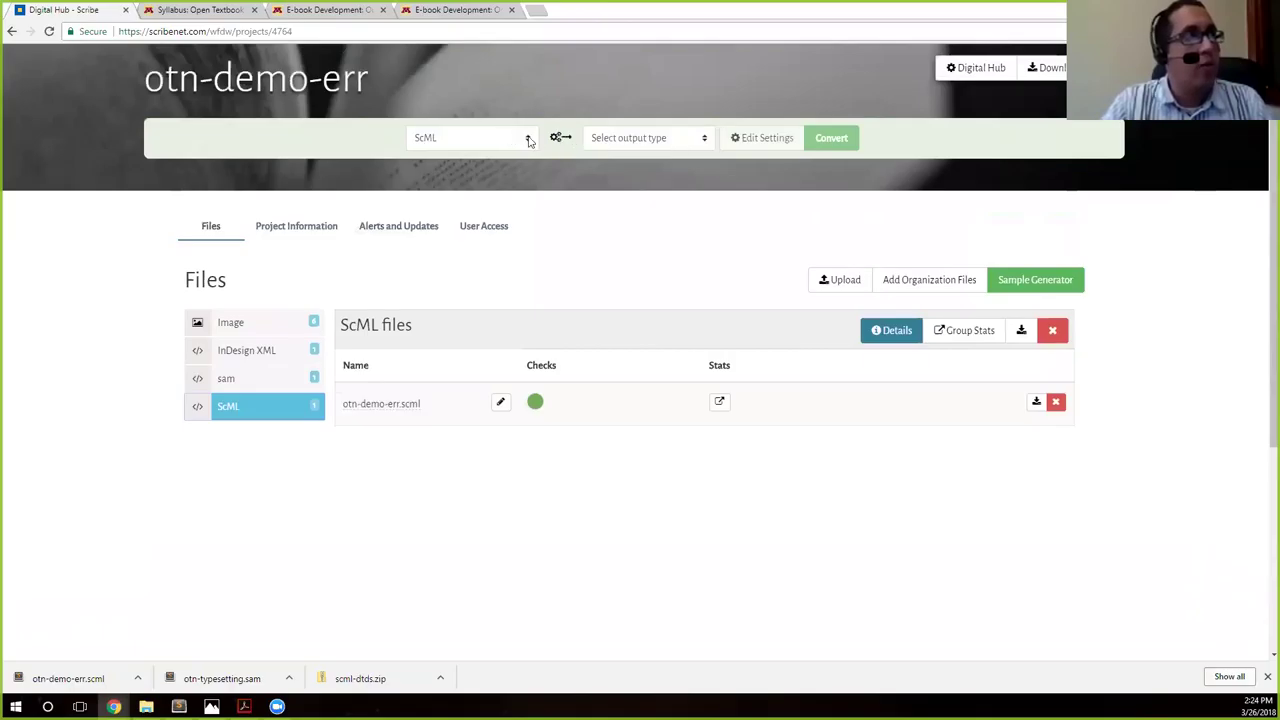
pyautogui.click(634, 148)
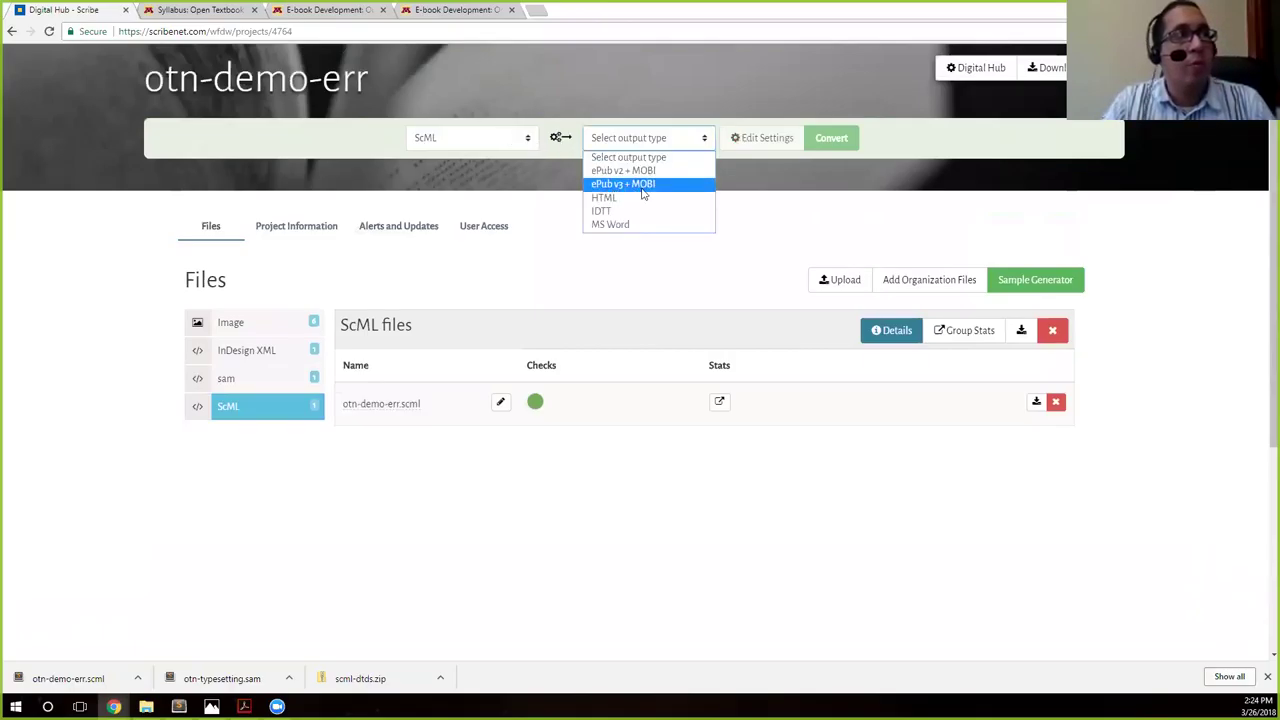
pyautogui.click(643, 186)
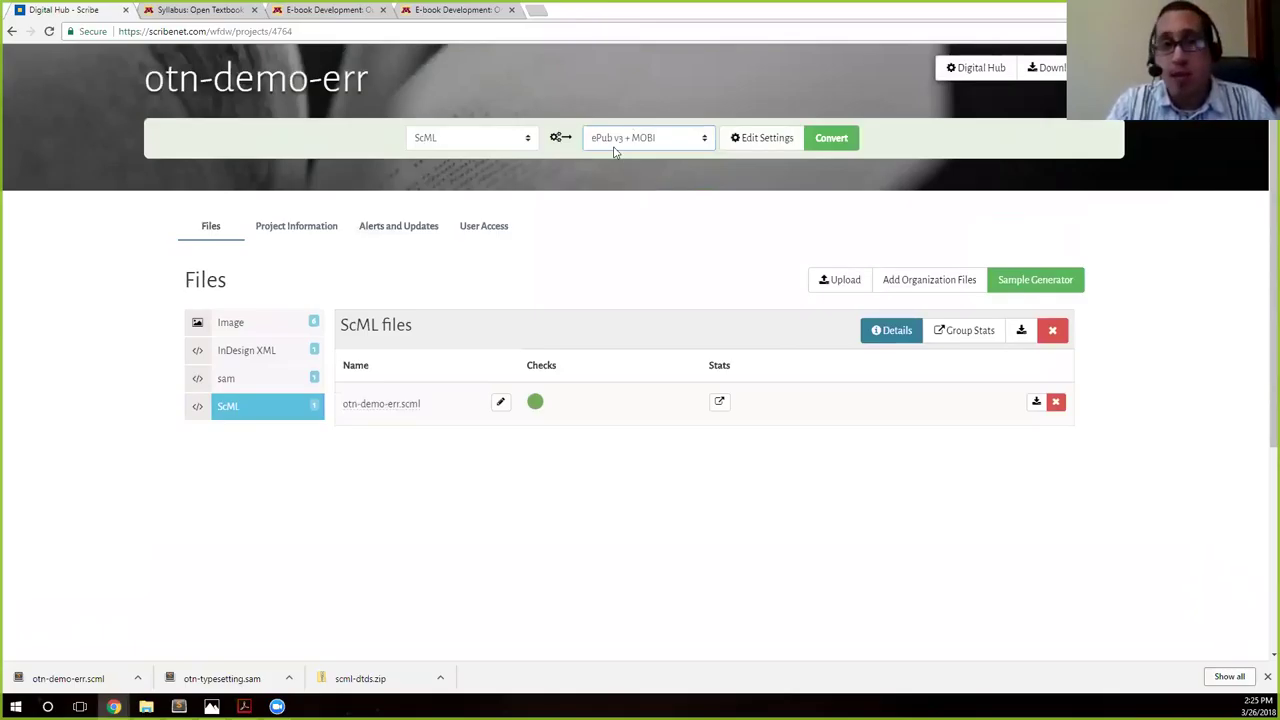
pyautogui.click(646, 138)
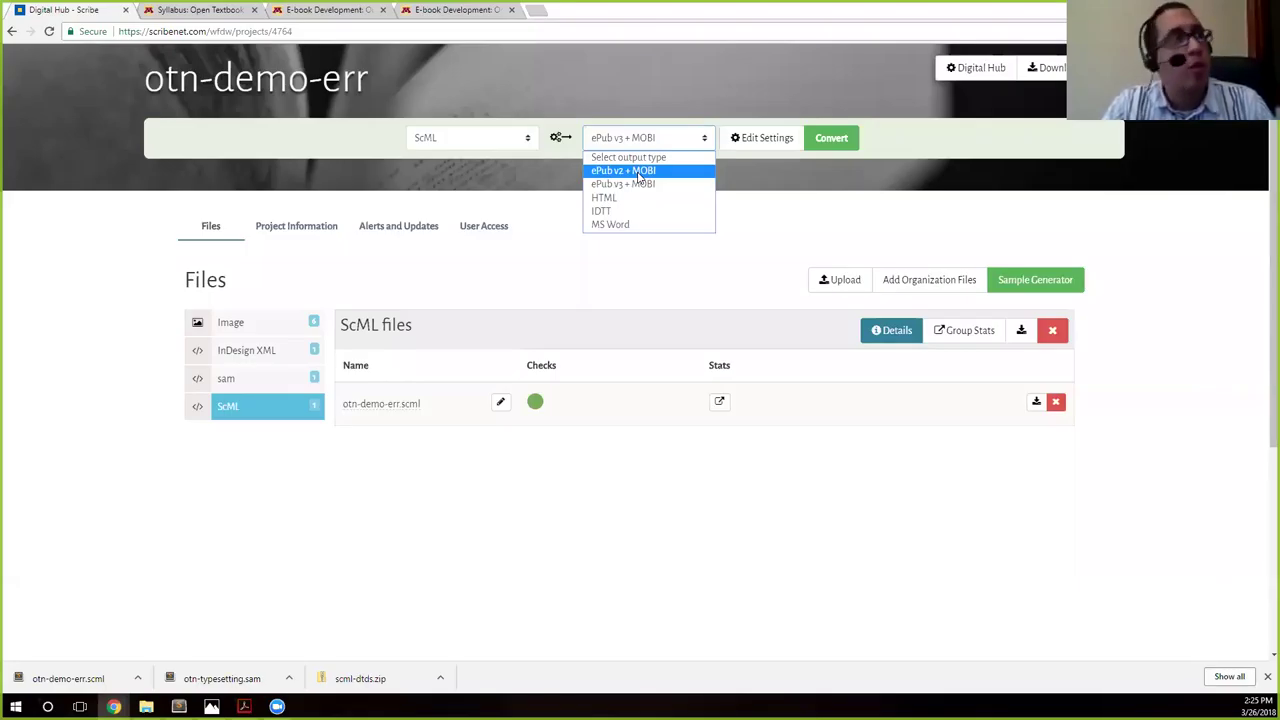
pyautogui.click(641, 186)
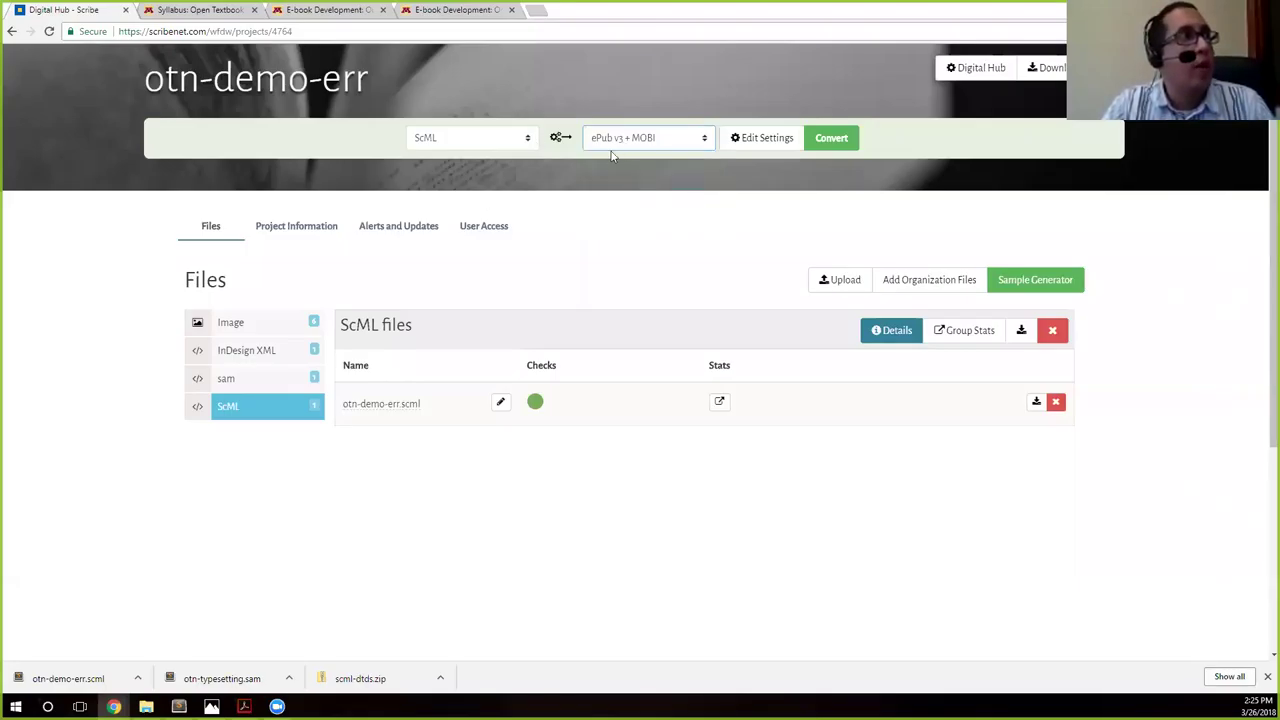
pyautogui.click(752, 145)
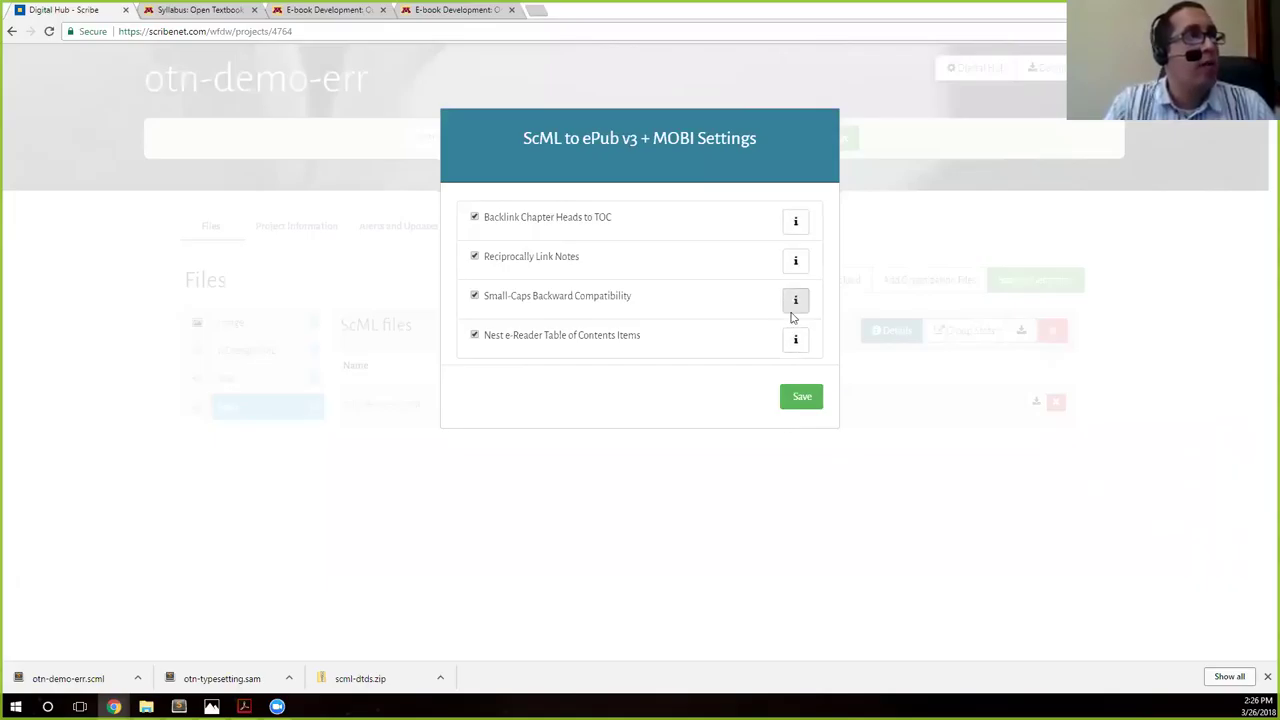
pyautogui.click(805, 397)
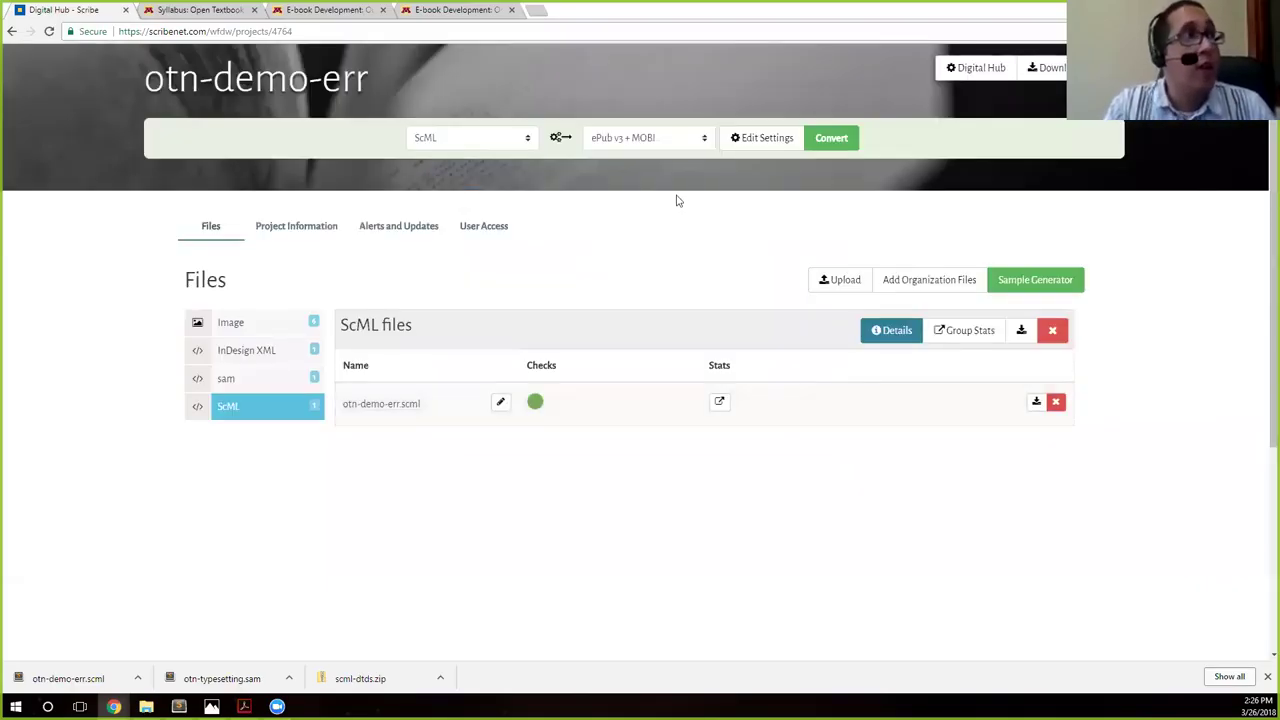
# Convert the ScML file to ePub v3 and MOBI, then download otn-demo-err.epub and show it in its folder
pyautogui.click(838, 140)
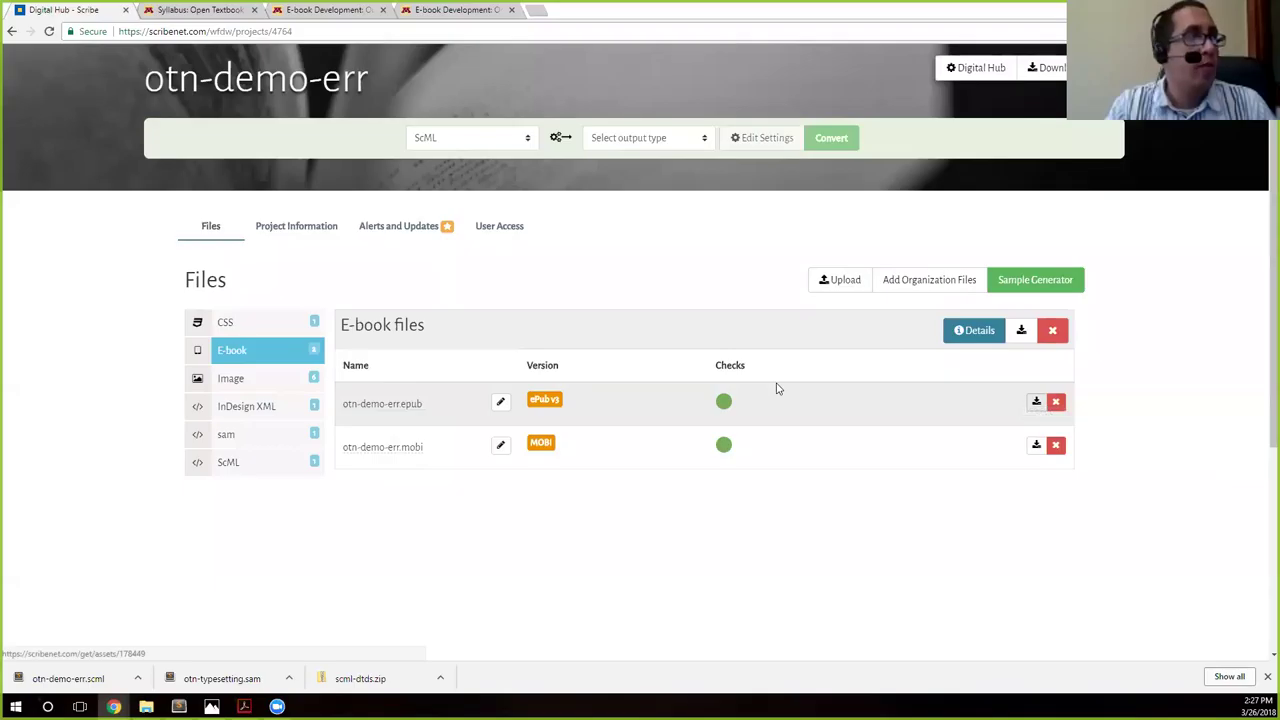
pyautogui.click(1036, 401)
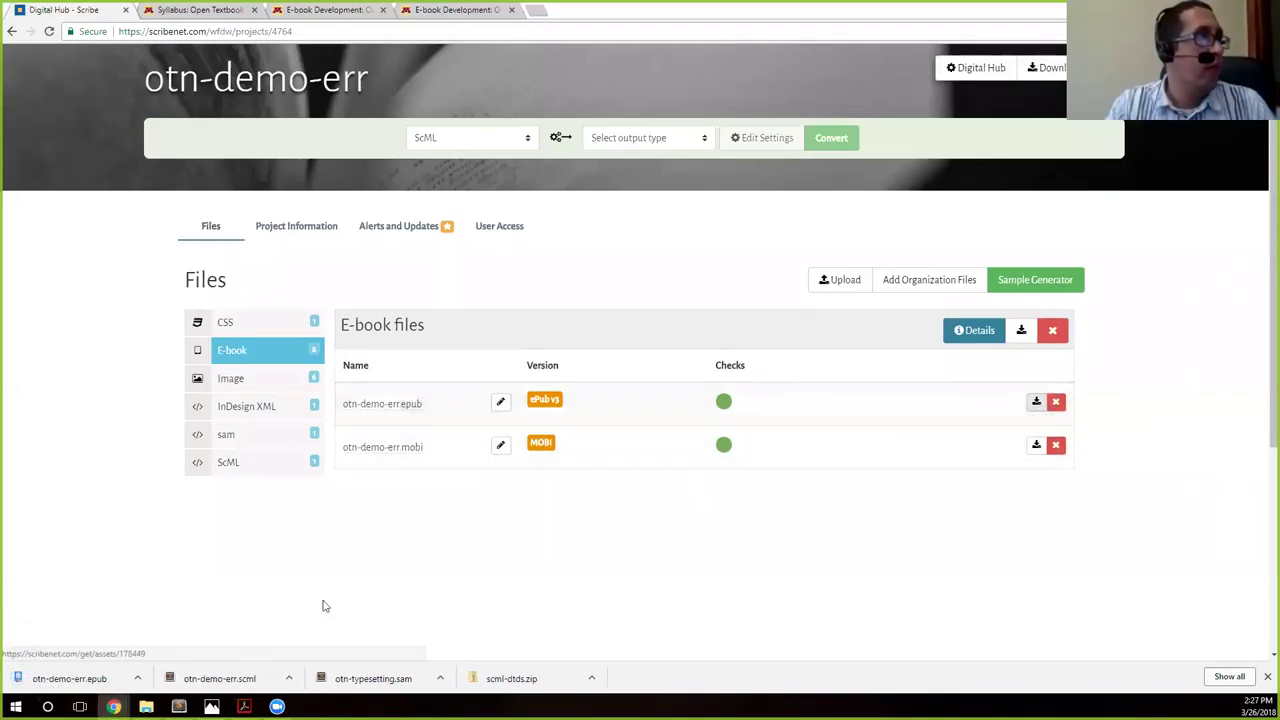
pyautogui.click(137, 679)
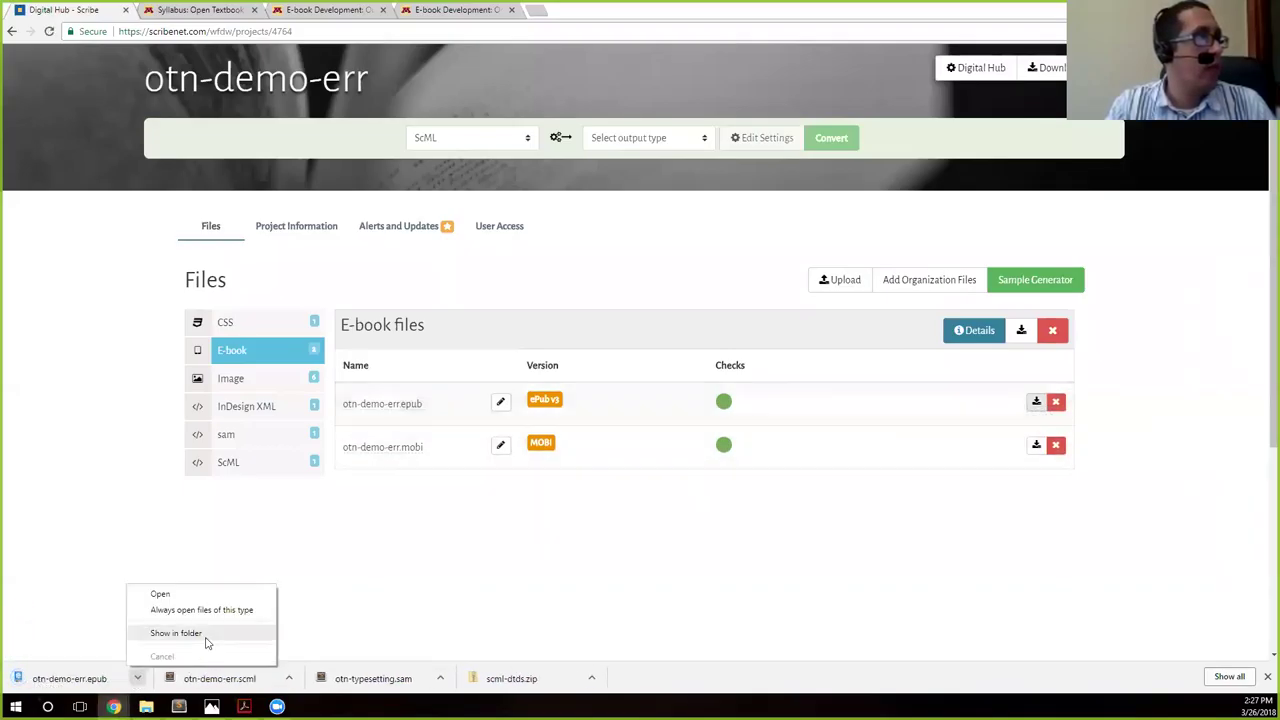
pyautogui.click(207, 637)
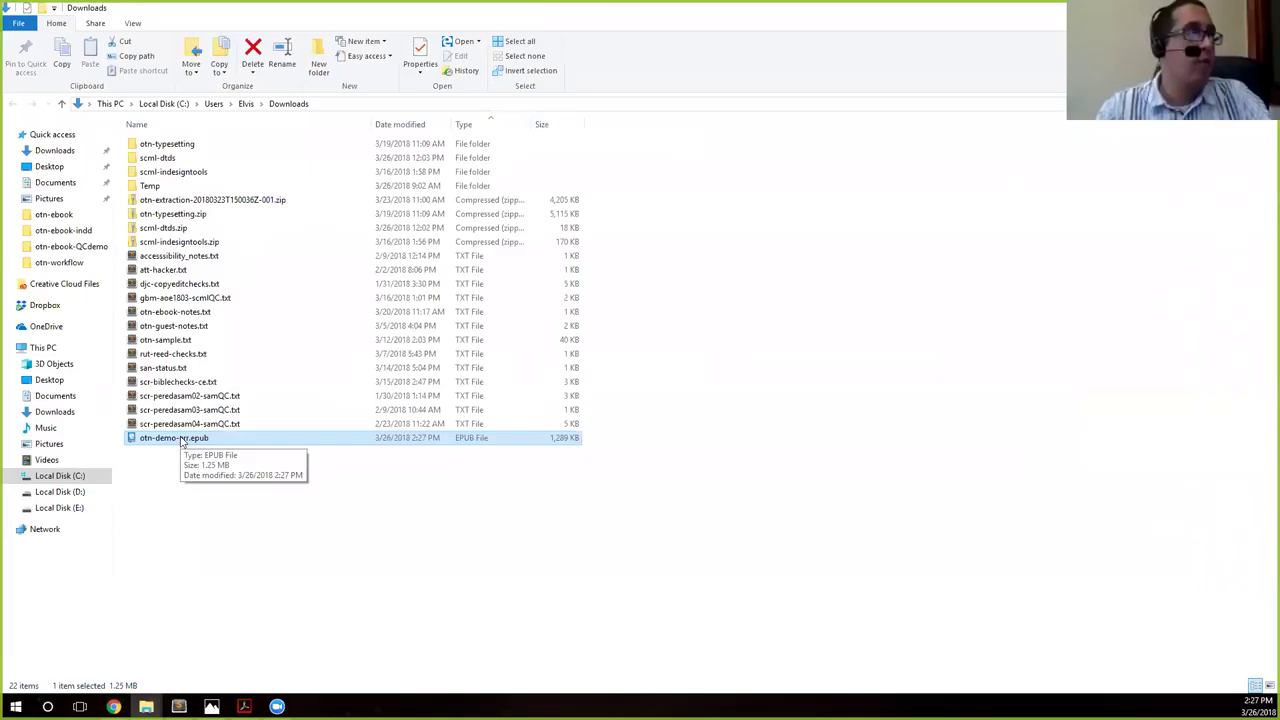
# Move otn-demo-err.epub from Downloads into a new folder named otn-ebook-ebook inside the otn-ebook folder
pyautogui.doubleClick(186, 440)
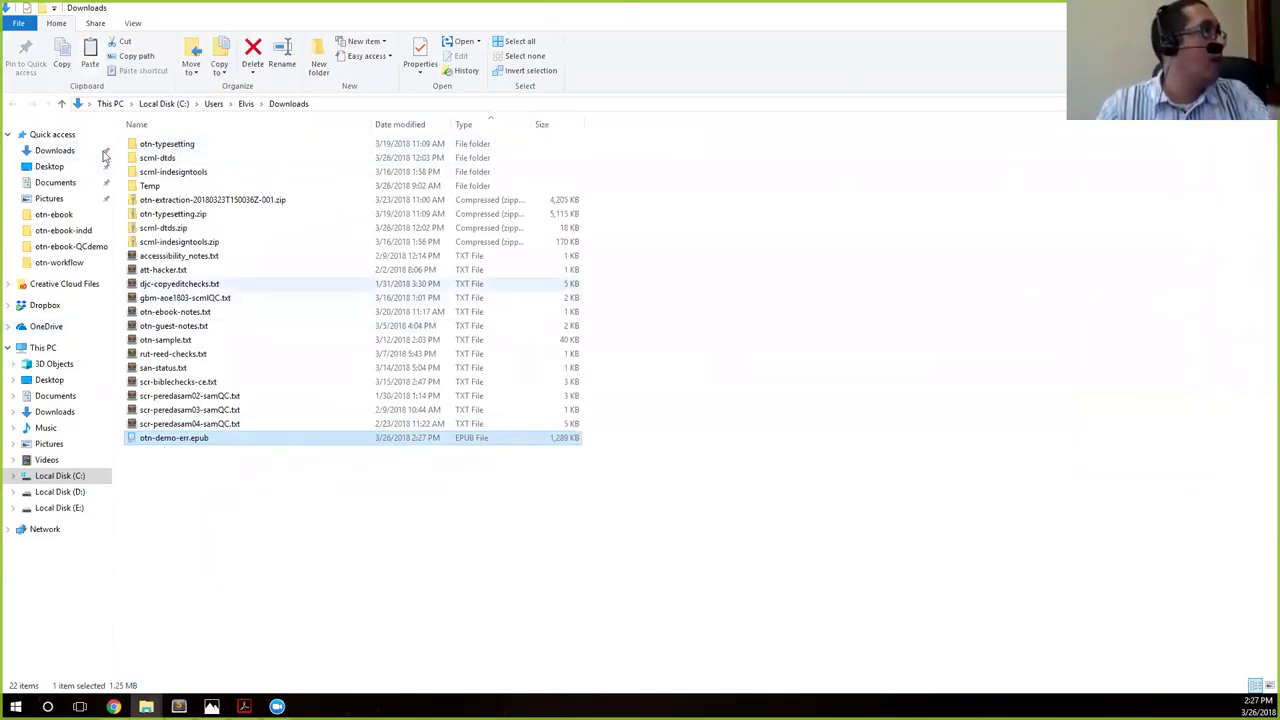
pyautogui.click(54, 214)
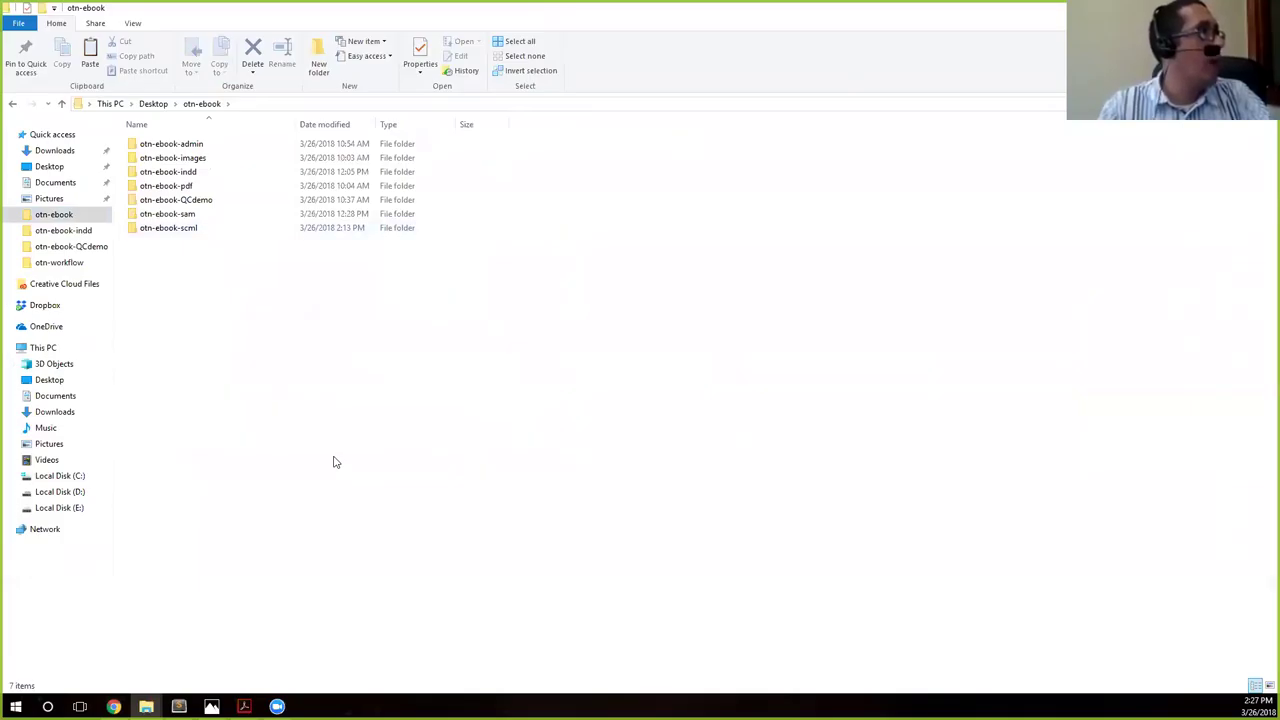
pyautogui.rightClick(335, 462)
pyautogui.moveTo(280, 572)
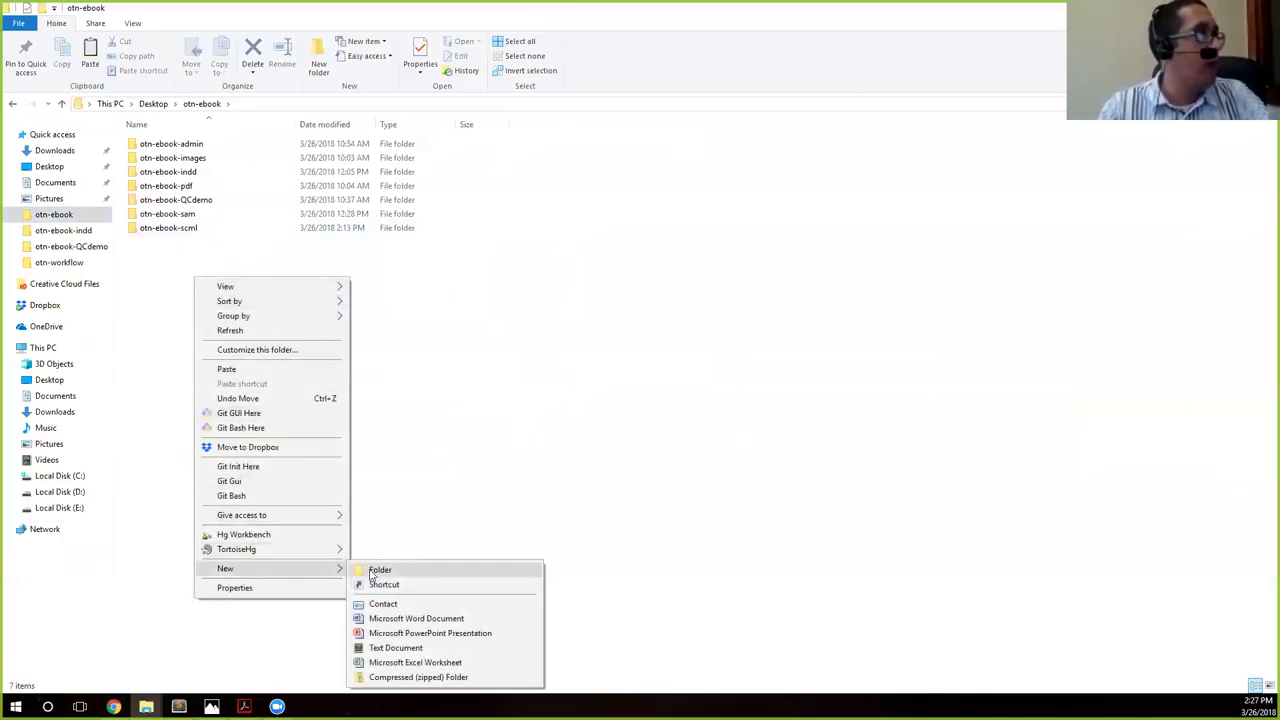
pyautogui.click(379, 570)
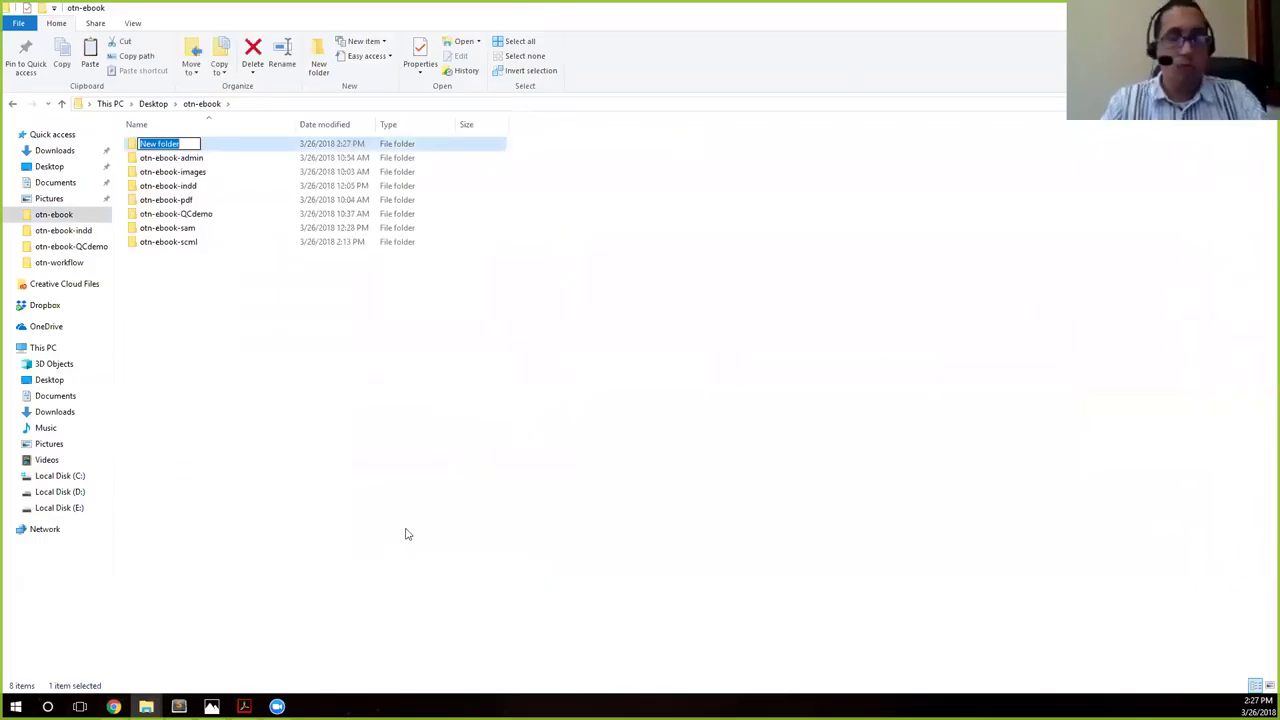
pyautogui.write('otn')
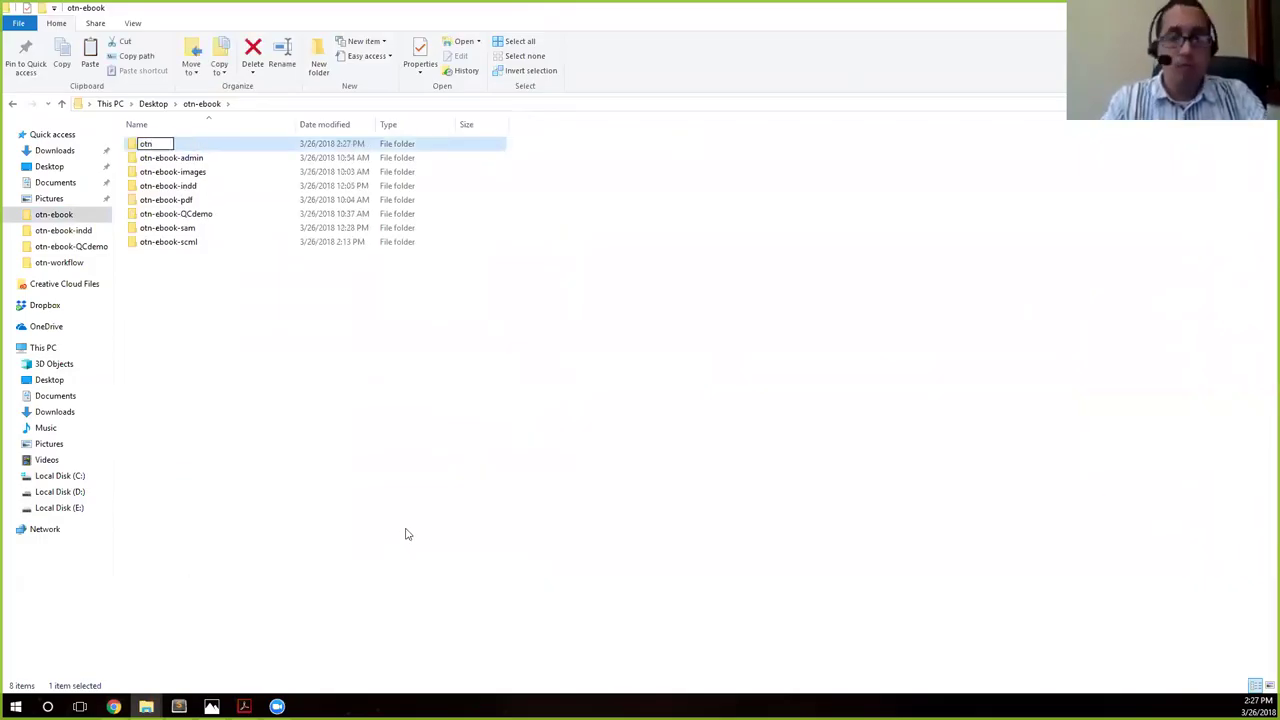
pyautogui.write('-eboo')
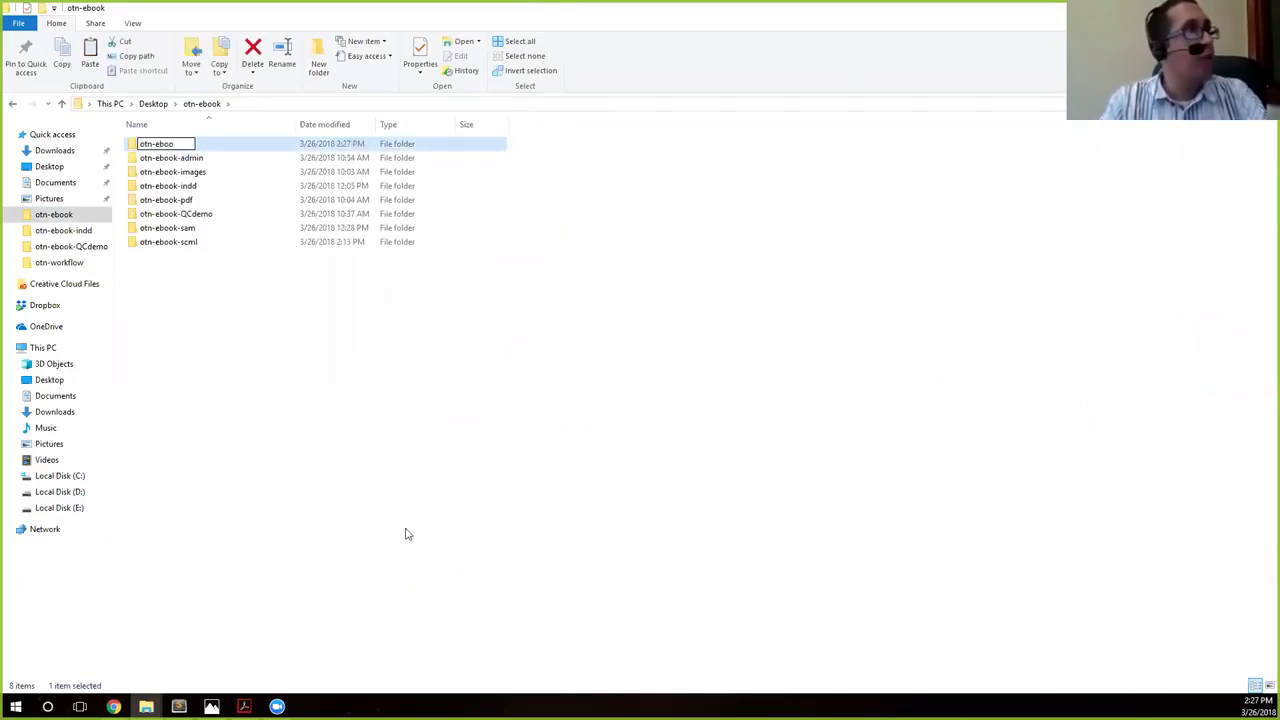
pyautogui.write('k-ebook')
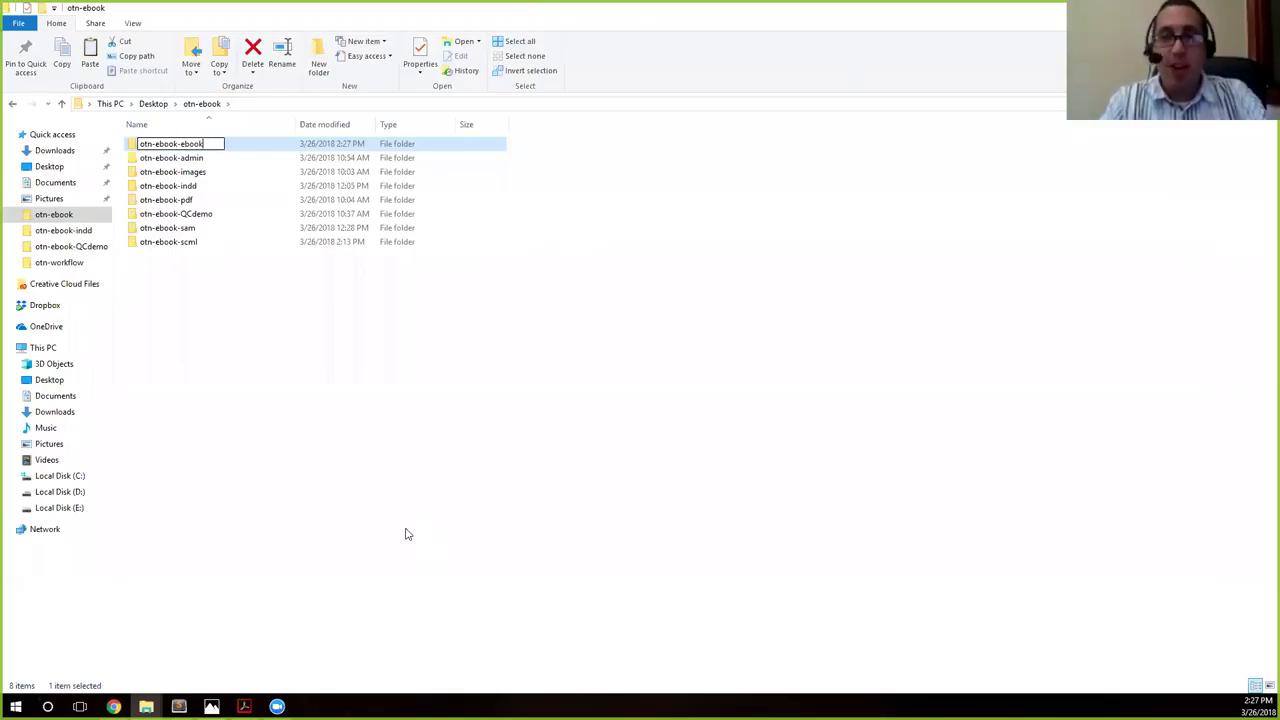
pyautogui.press('Return')
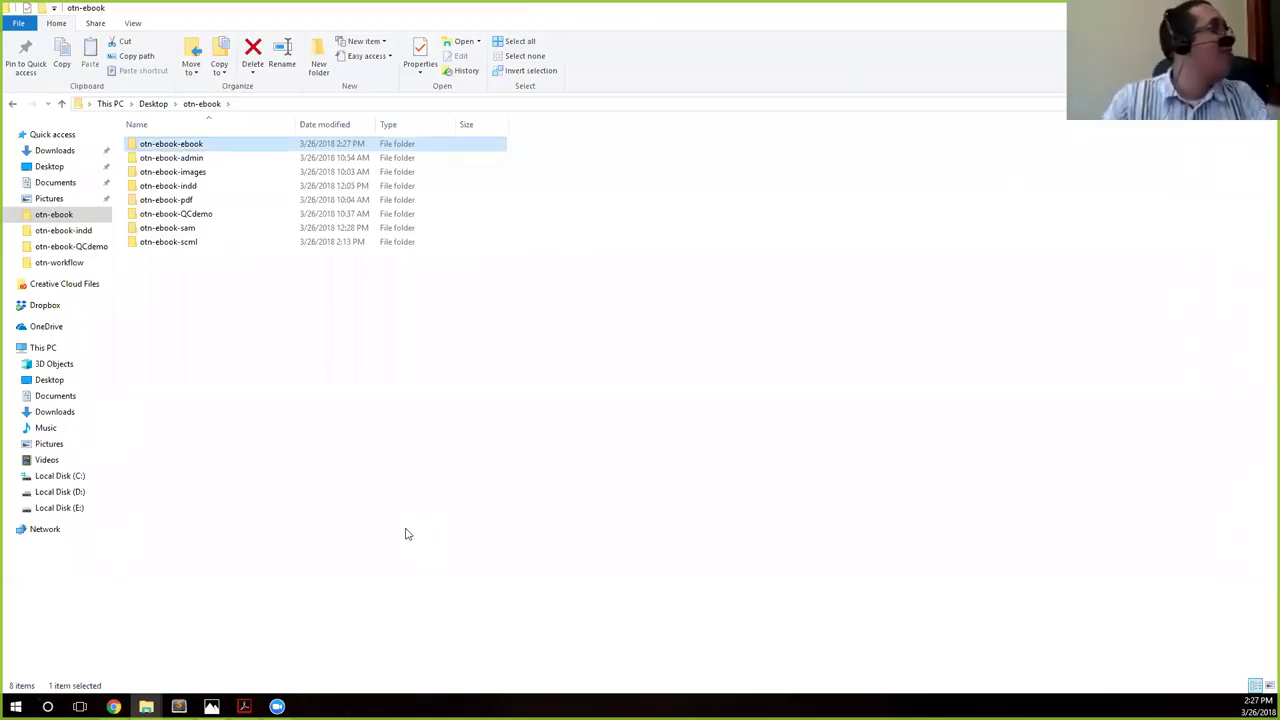
pyautogui.doubleClick(200, 146)
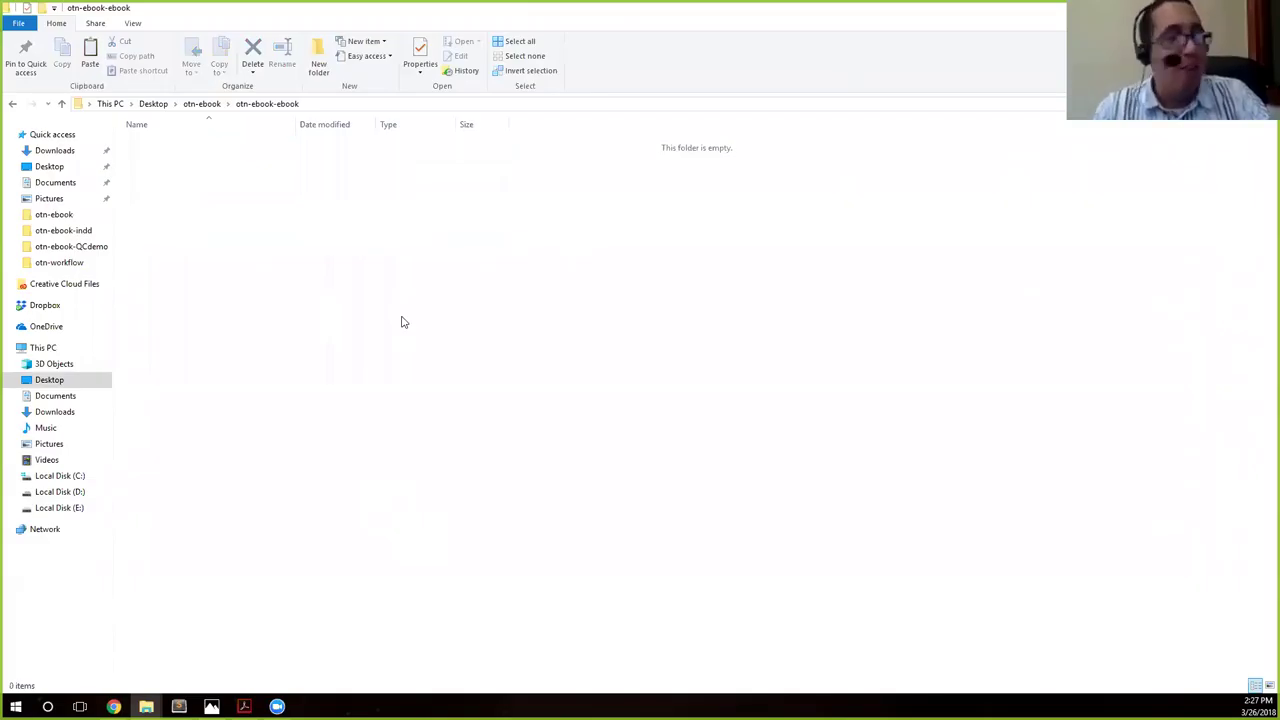
pyautogui.hotkey('ctrl', 'v')
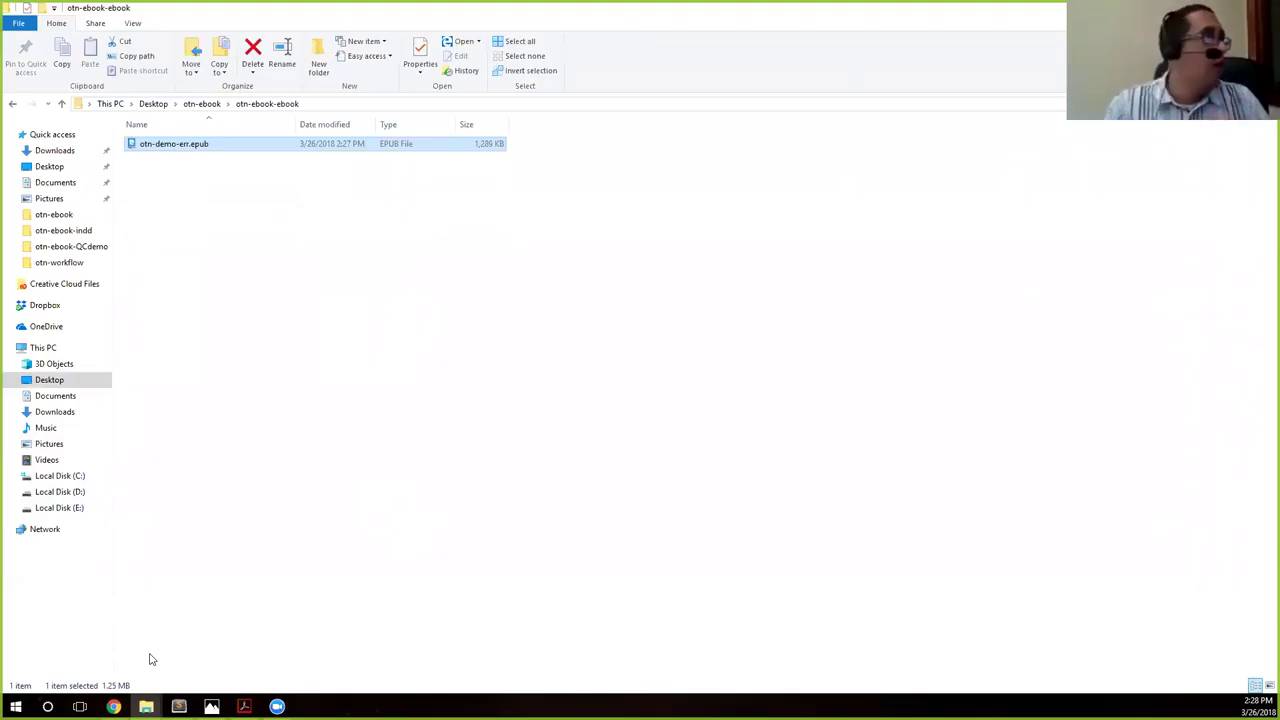
# Open otn-demo-err.epub with Adobe Digital Editions and maximize the reader window
pyautogui.rightClick(190, 145)
pyautogui.press('Down')
pyautogui.press('Down')
pyautogui.press('Down')
pyautogui.press('Down')
pyautogui.press('Down')
pyautogui.press('Down')
pyautogui.press('Down')
pyautogui.press('Down')
pyautogui.press('Down')
pyautogui.press('Down')
pyautogui.press('Down')
pyautogui.press('Down')
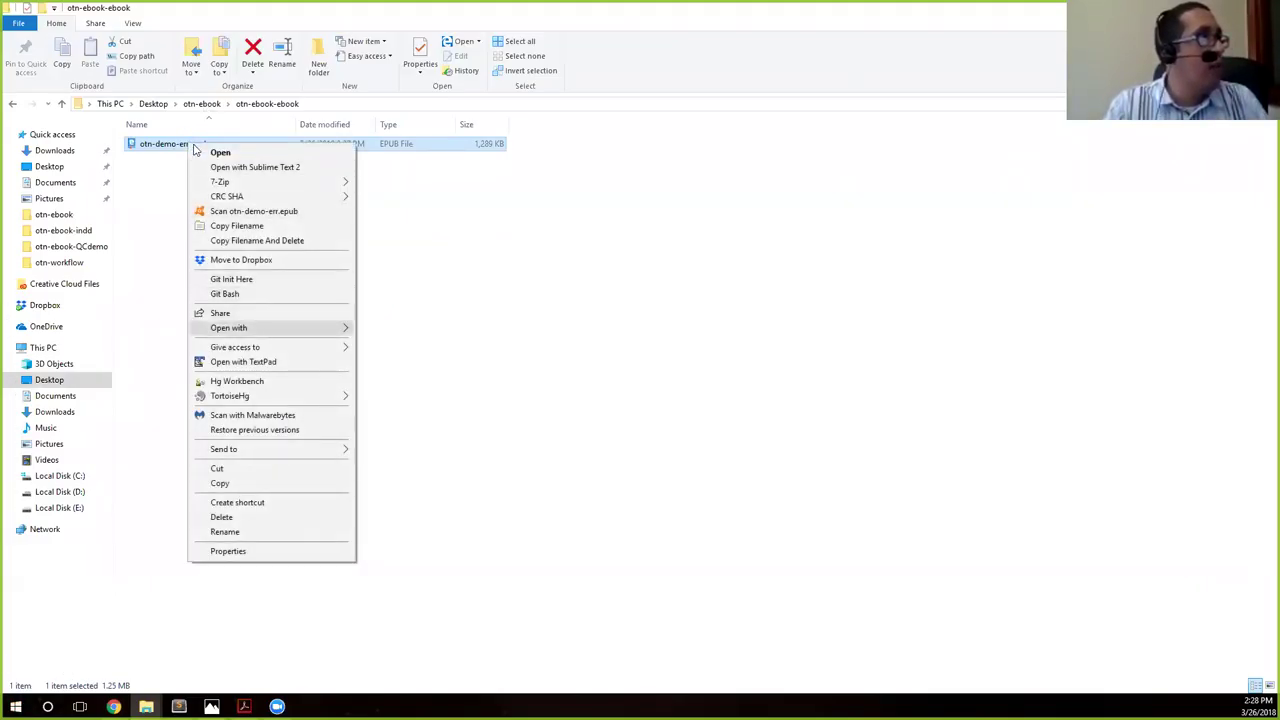
pyautogui.moveTo(340, 326)
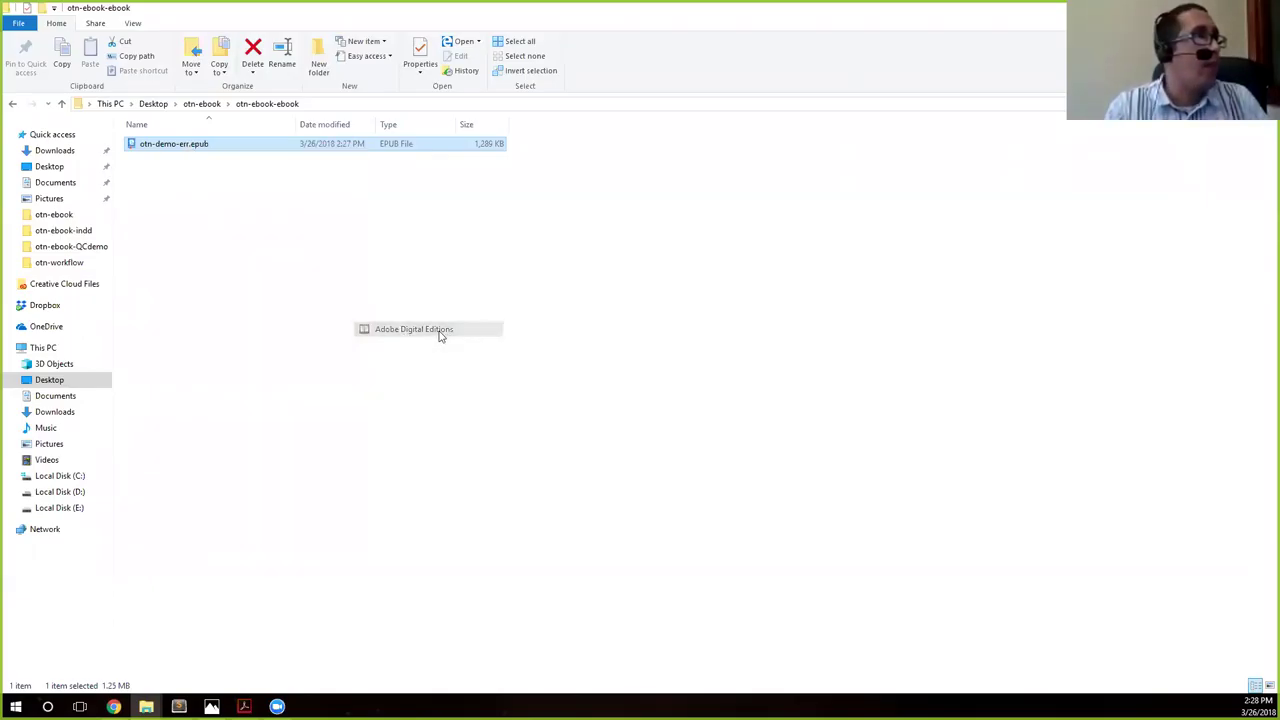
pyautogui.click(445, 336)
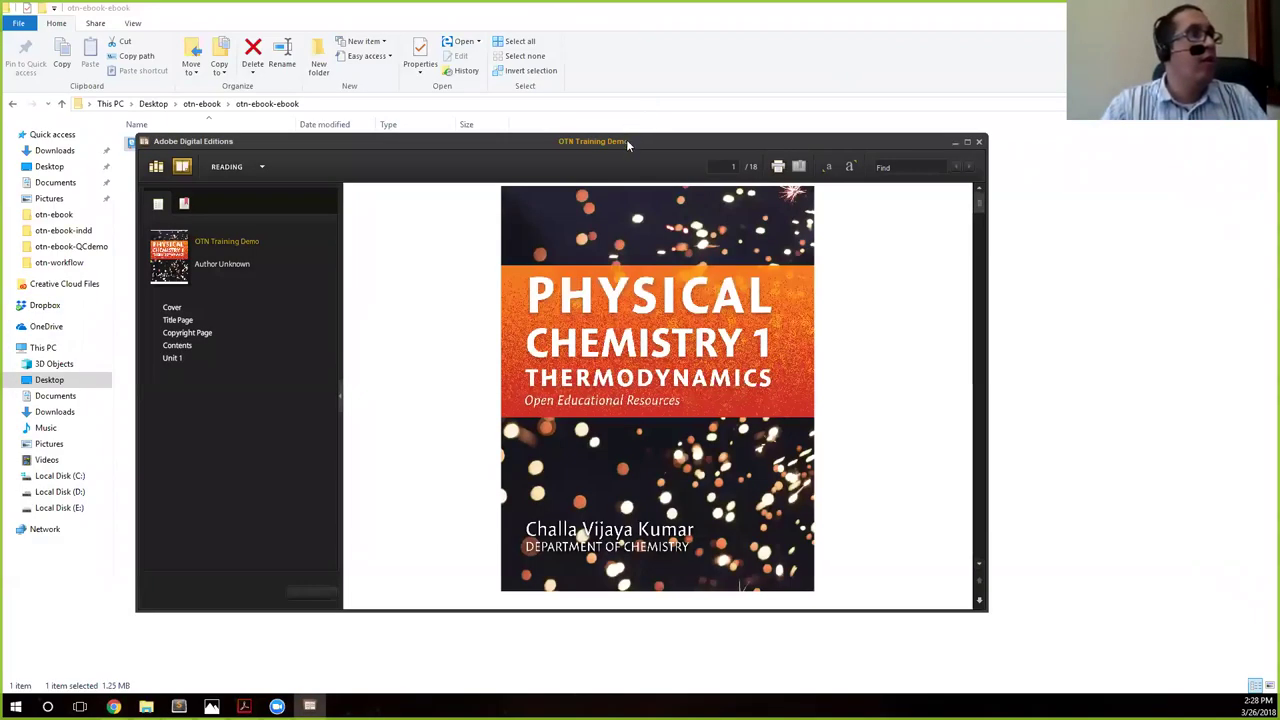
pyautogui.doubleClick(626, 140)
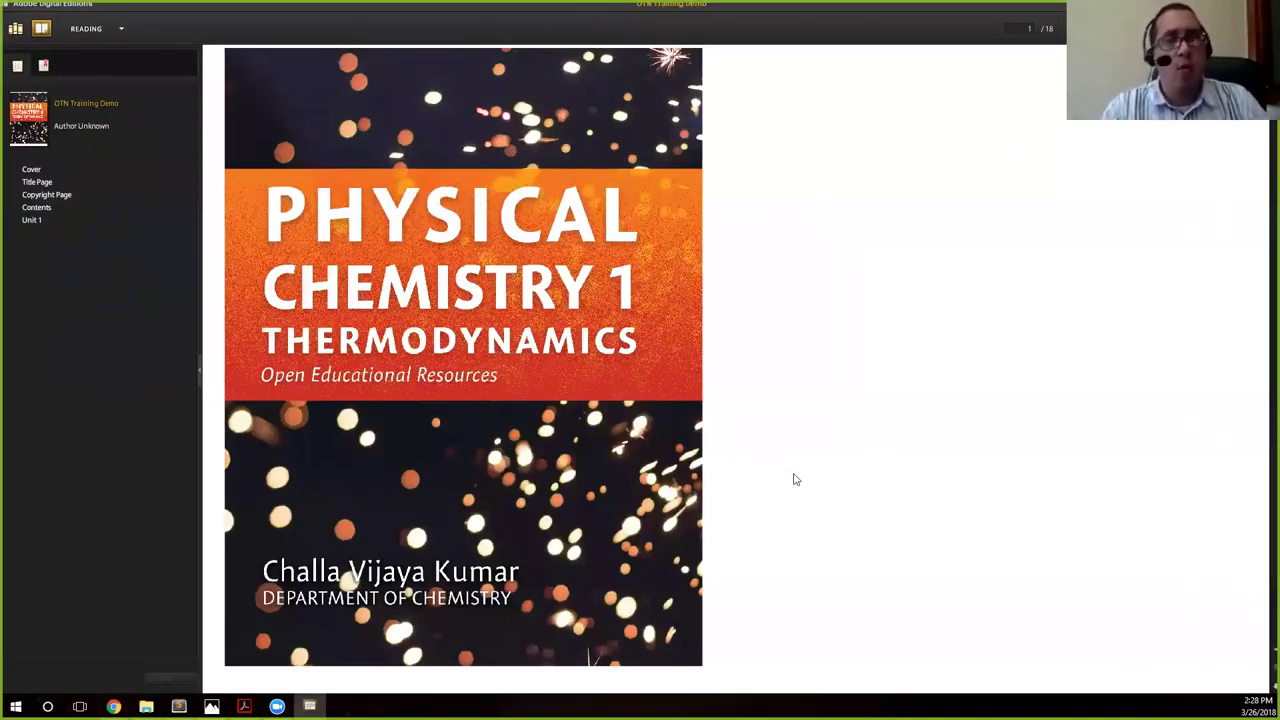
# Review the e-book's front matter from the half title through the title page, copyright page and Contents
pyautogui.scroll(-1, 791, 455)
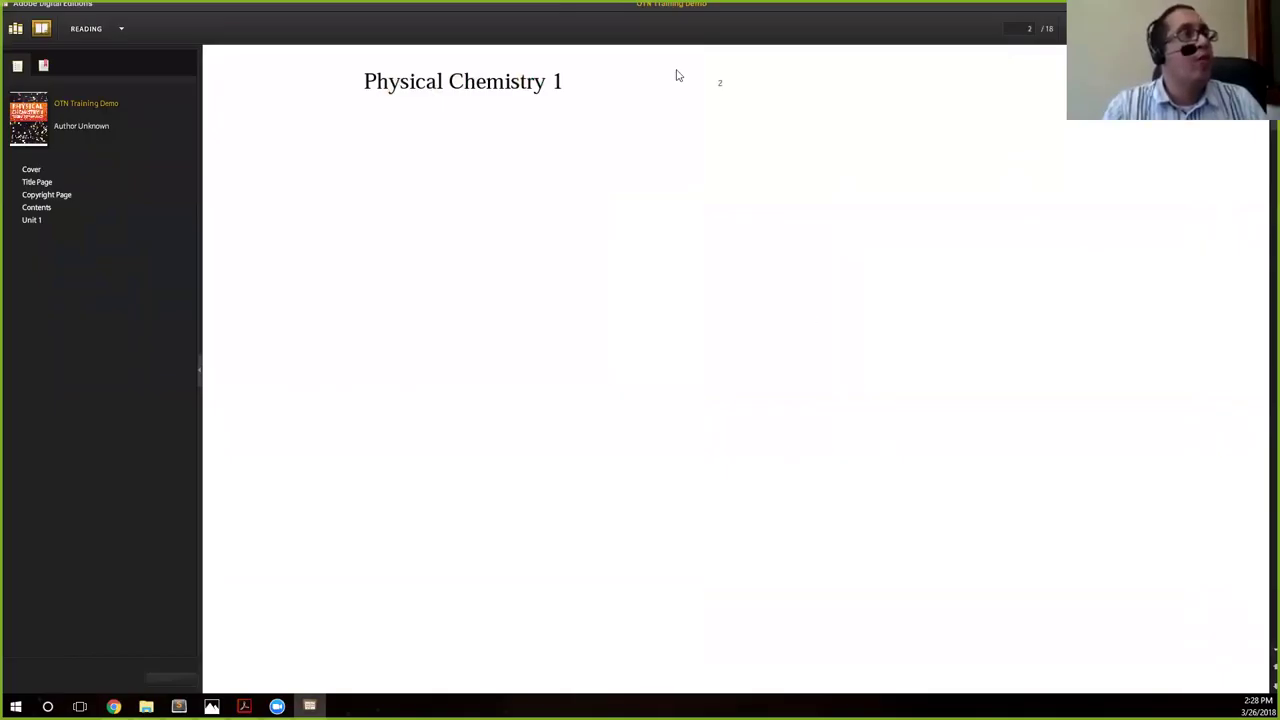
pyautogui.scroll(-1, 894, 434)
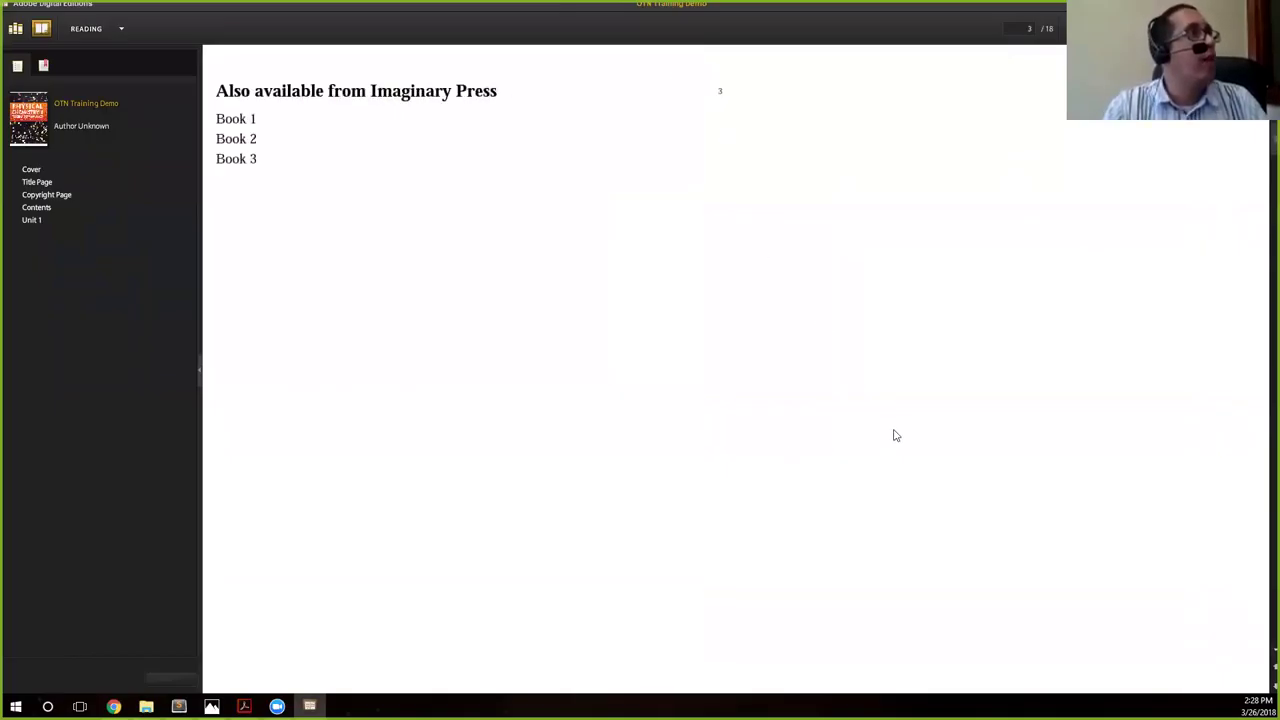
pyautogui.scroll(1, 479, 311)
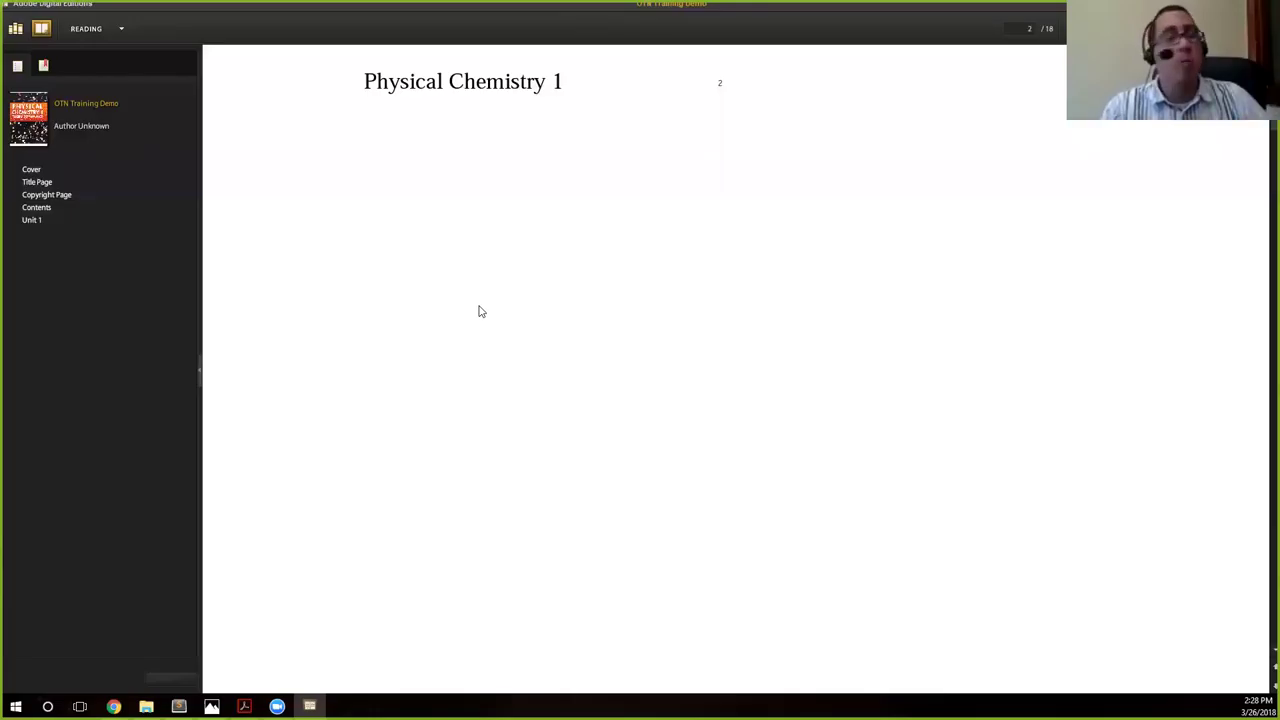
pyautogui.scroll(-1, 479, 311)
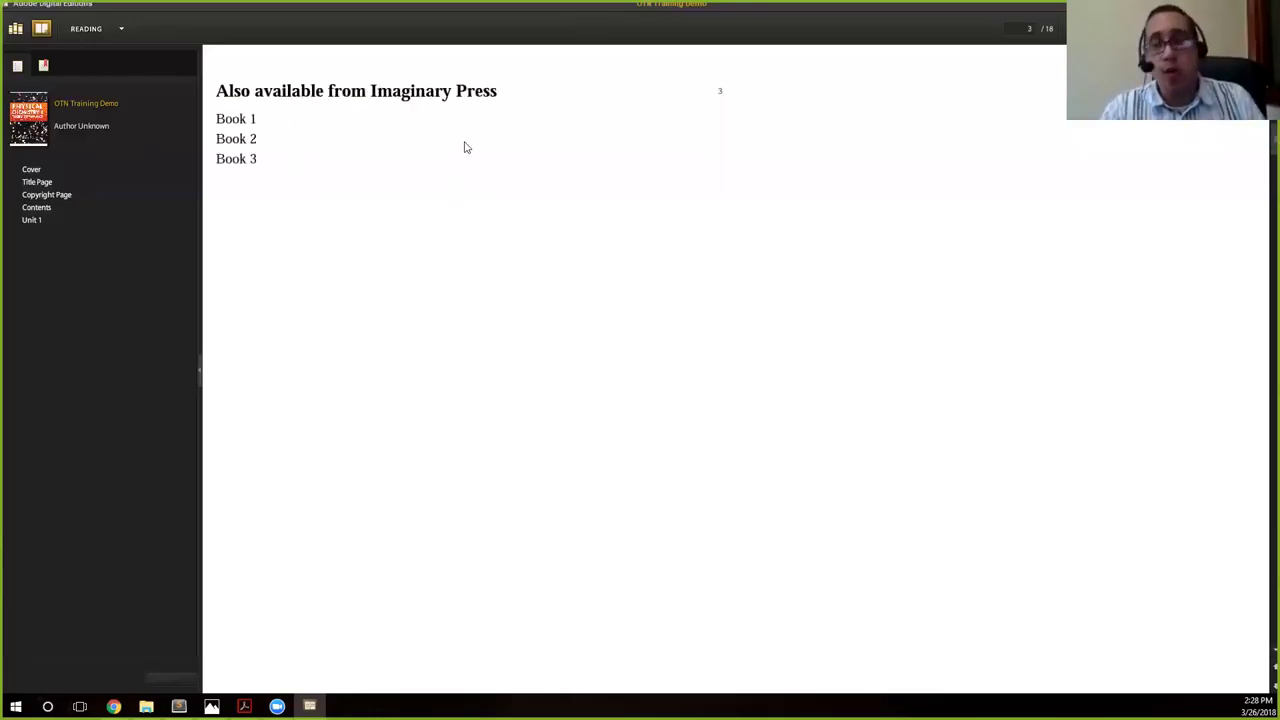
pyautogui.scroll(-1, 517, 220)
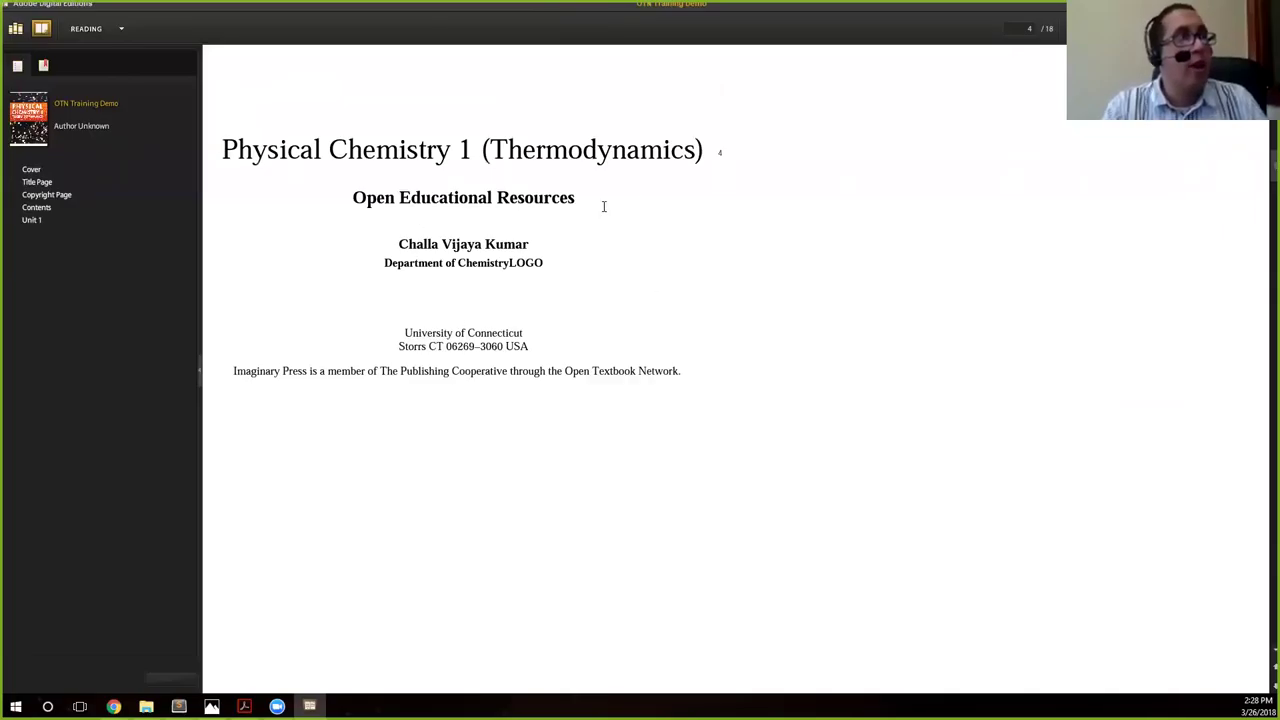
pyautogui.scroll(-1, 767, 467)
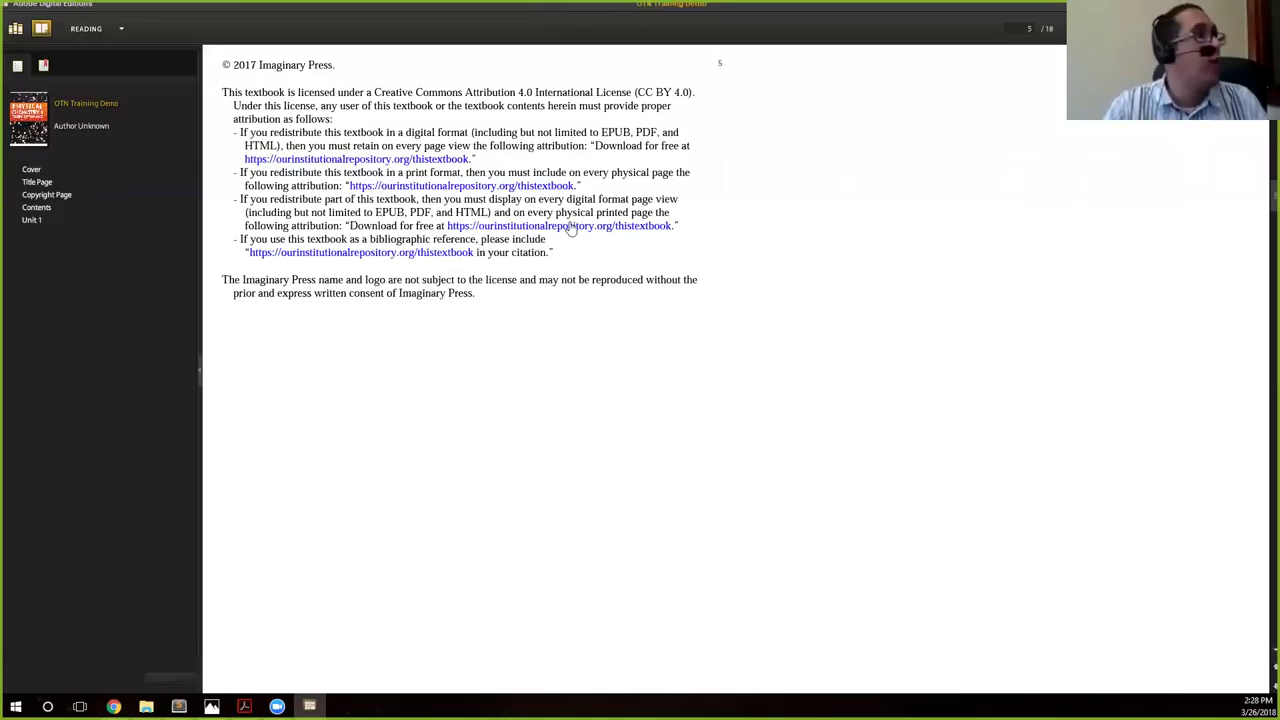
pyautogui.scroll(-1, 512, 405)
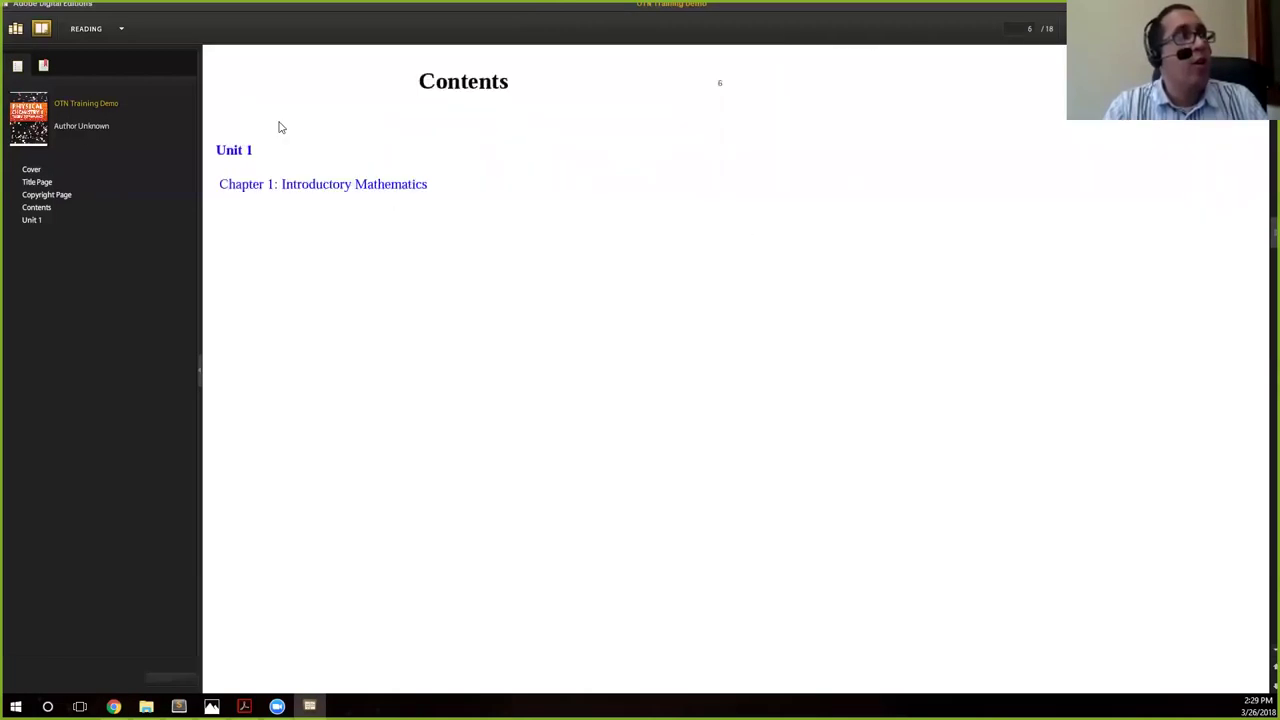
# Test the Chapter 1: Introductory Mathematics link in the Contents and the Unit One heading's link back to it
pyautogui.click(283, 188)
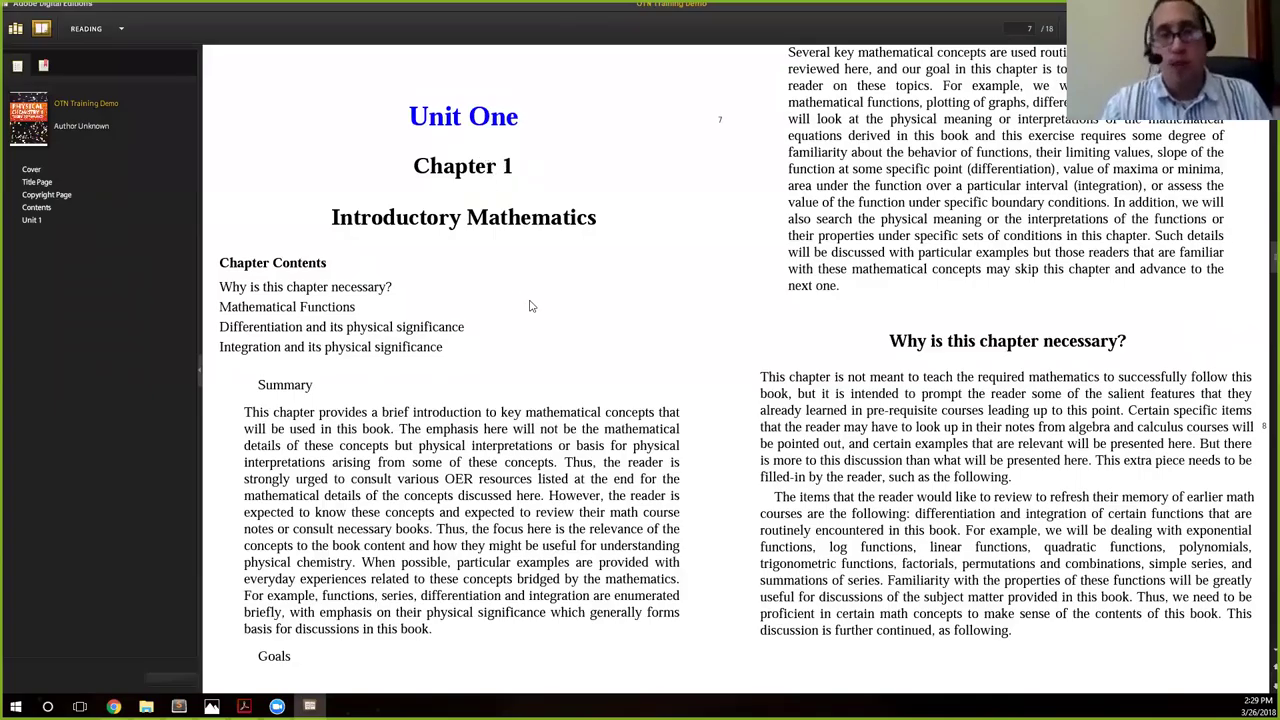
pyautogui.click(464, 133)
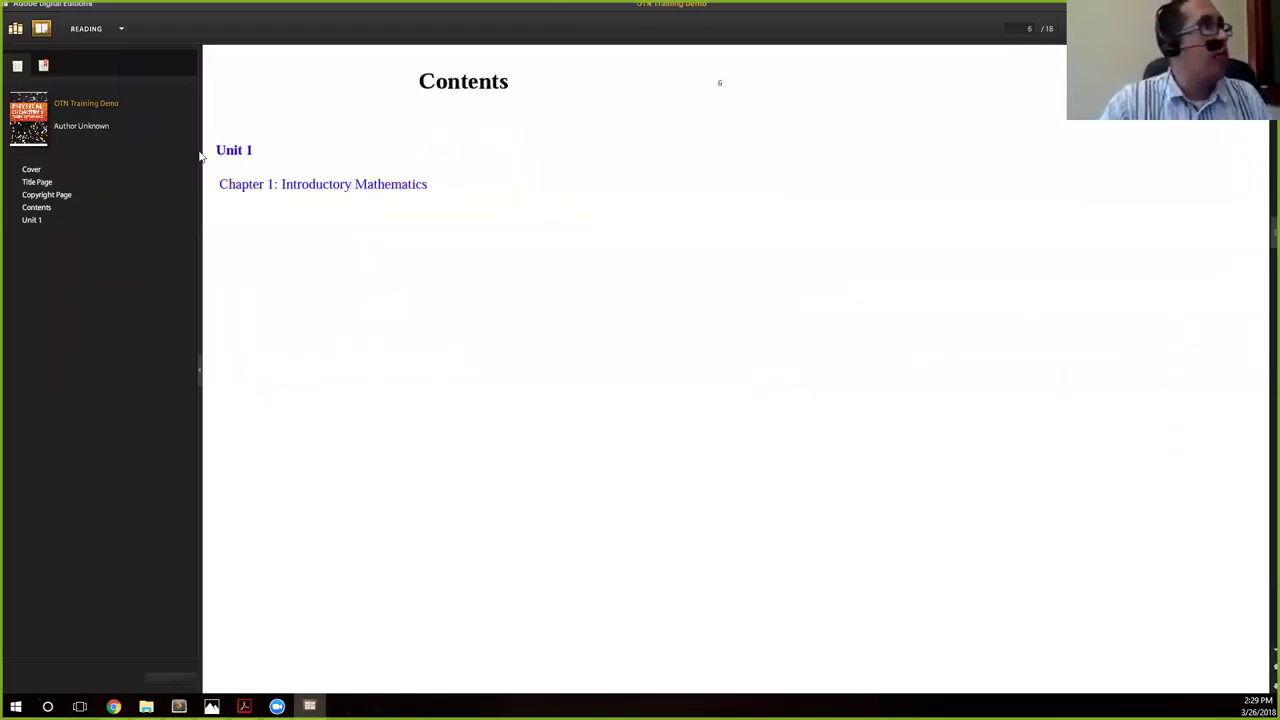
pyautogui.click(250, 185)
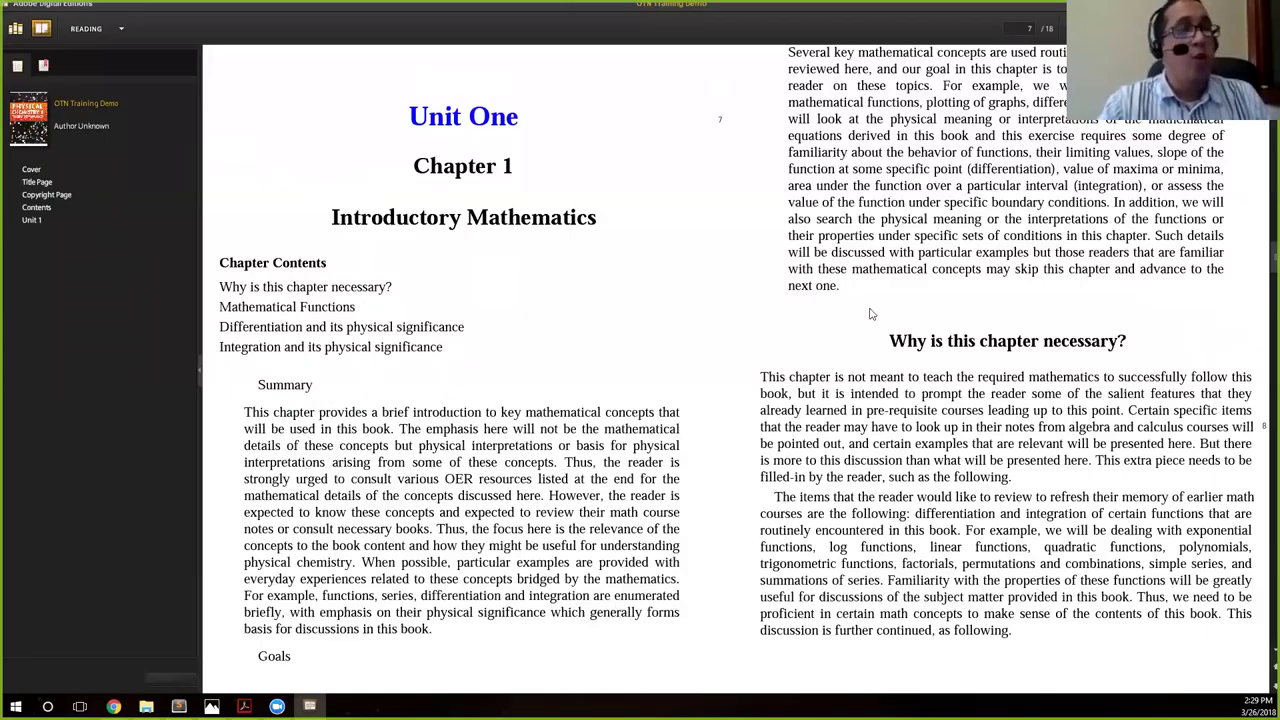
# Examine Chapter 1's headings, body text, Figure 1.1 and its caption, the TIPS box and Sidebar 1.1
pyautogui.scroll(-1, 870, 314)
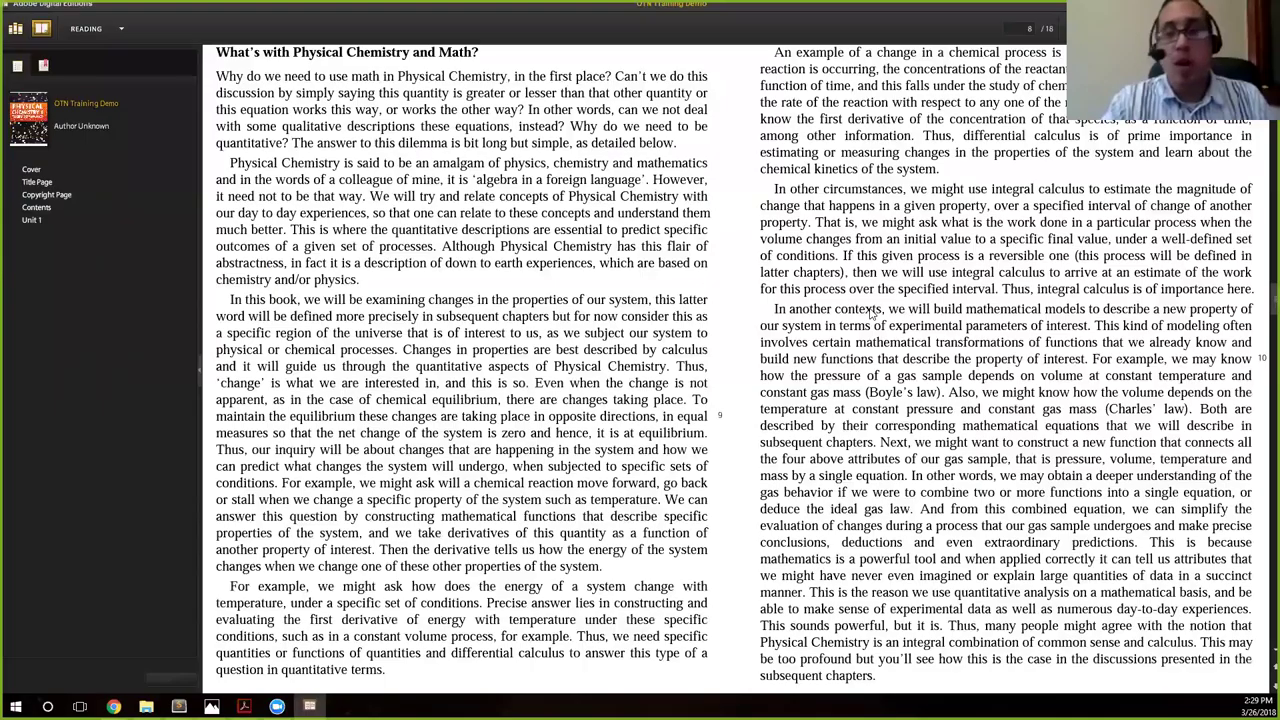
pyautogui.scroll(-1, 870, 314)
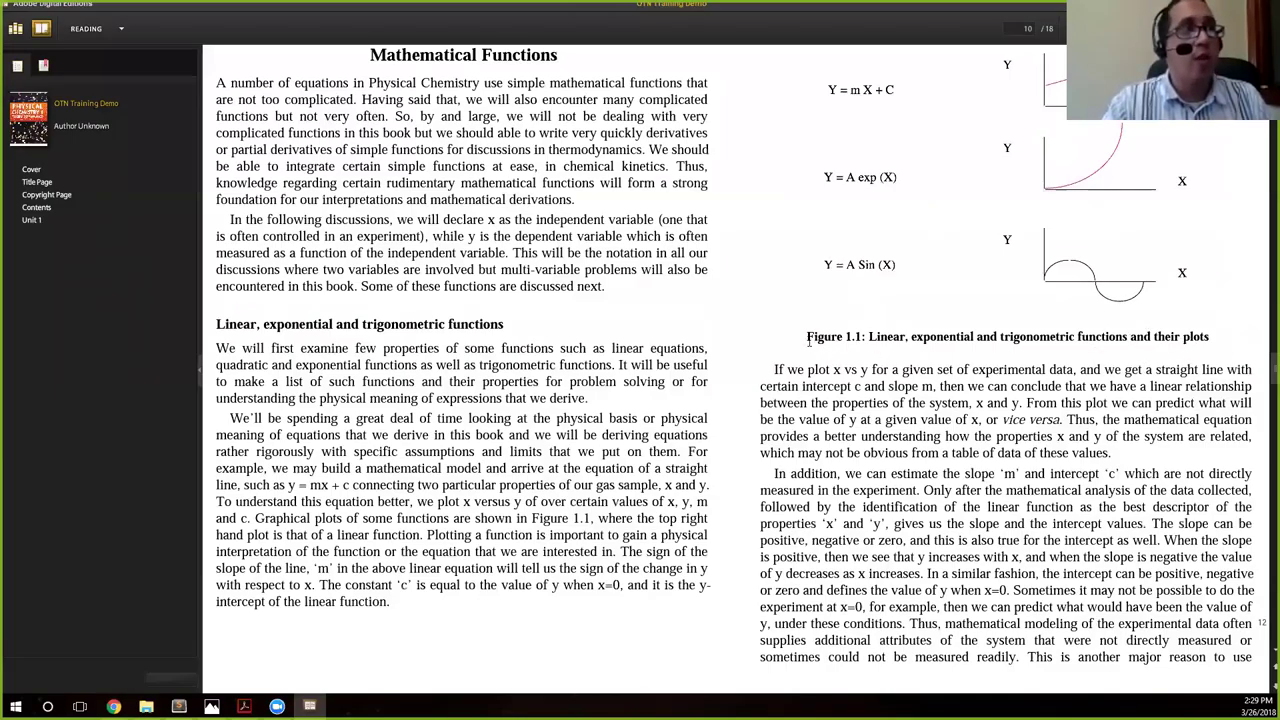
pyautogui.moveTo(807, 337); pyautogui.dragTo(905, 338)
pyautogui.click(387, 314)
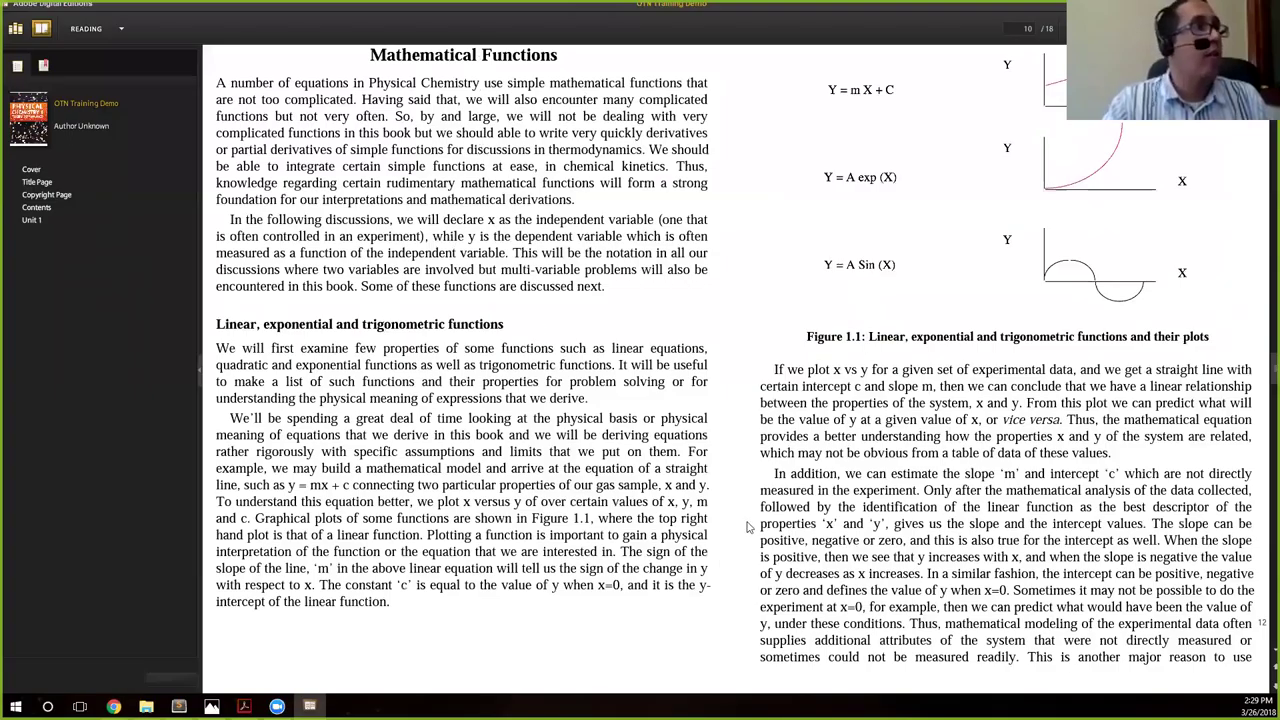
pyautogui.scroll(-1, 348, 130)
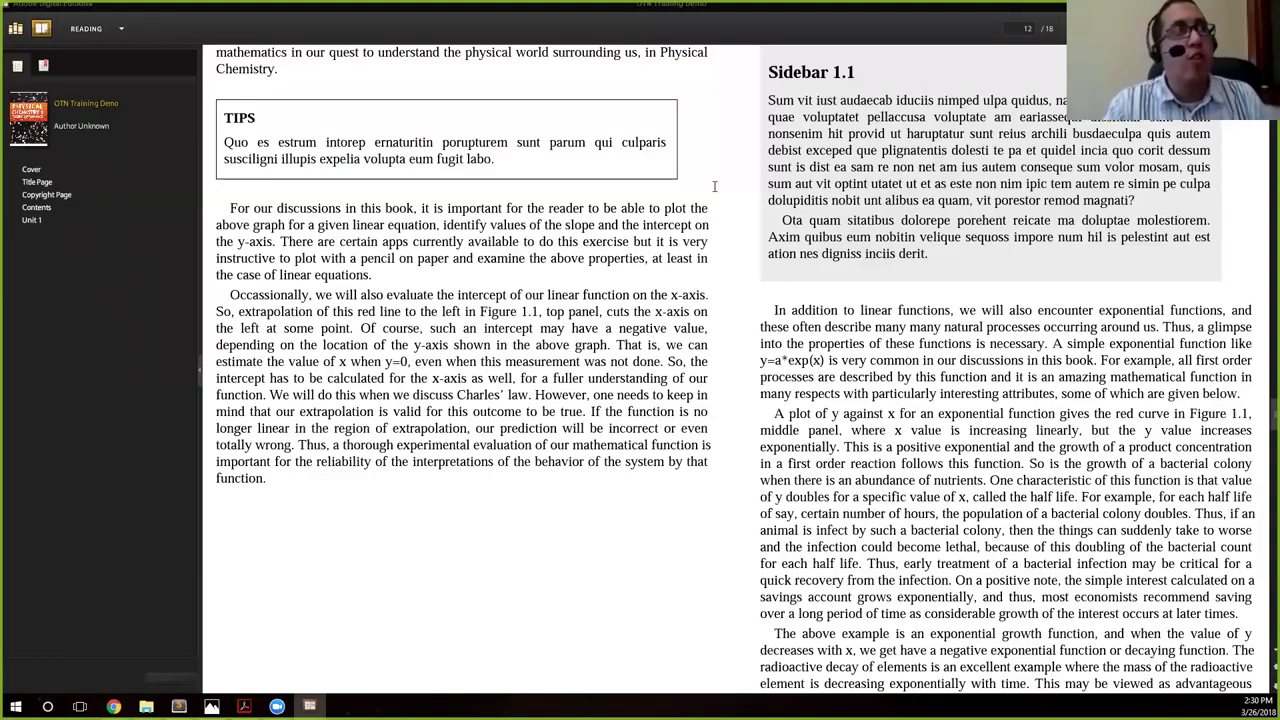
pyautogui.scroll(1, 741, 419)
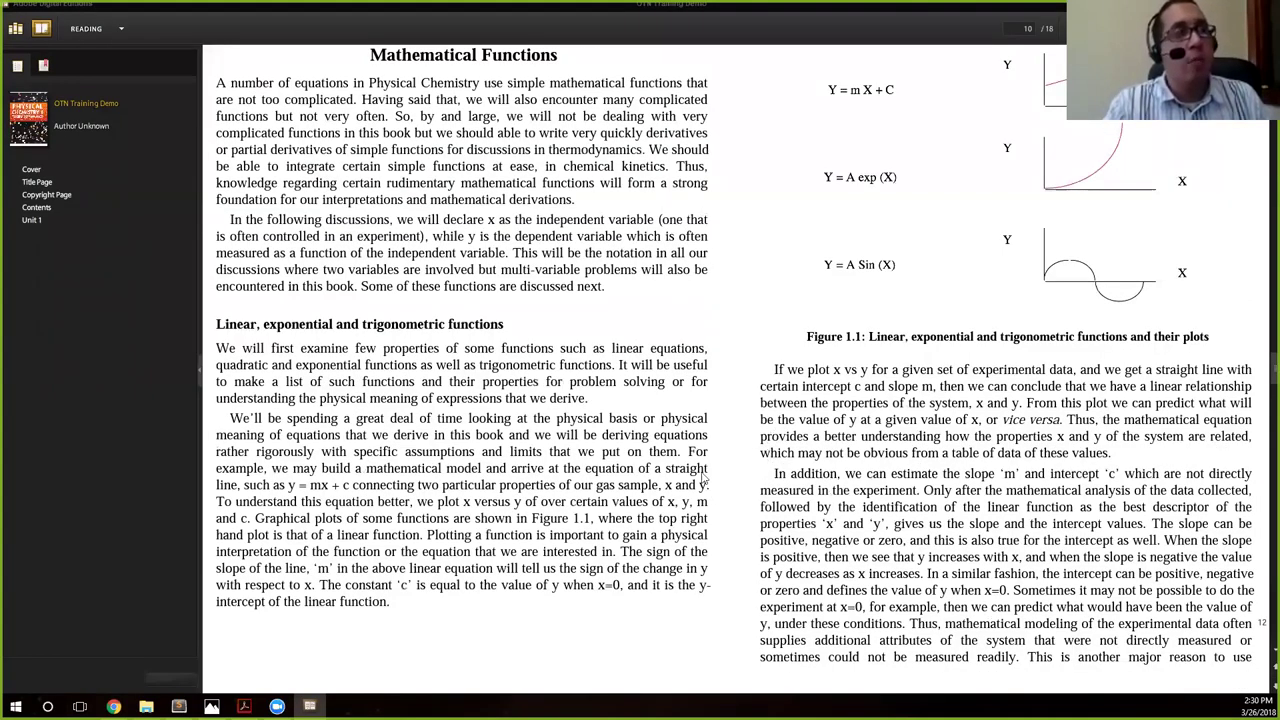
pyautogui.scroll(1, 705, 479)
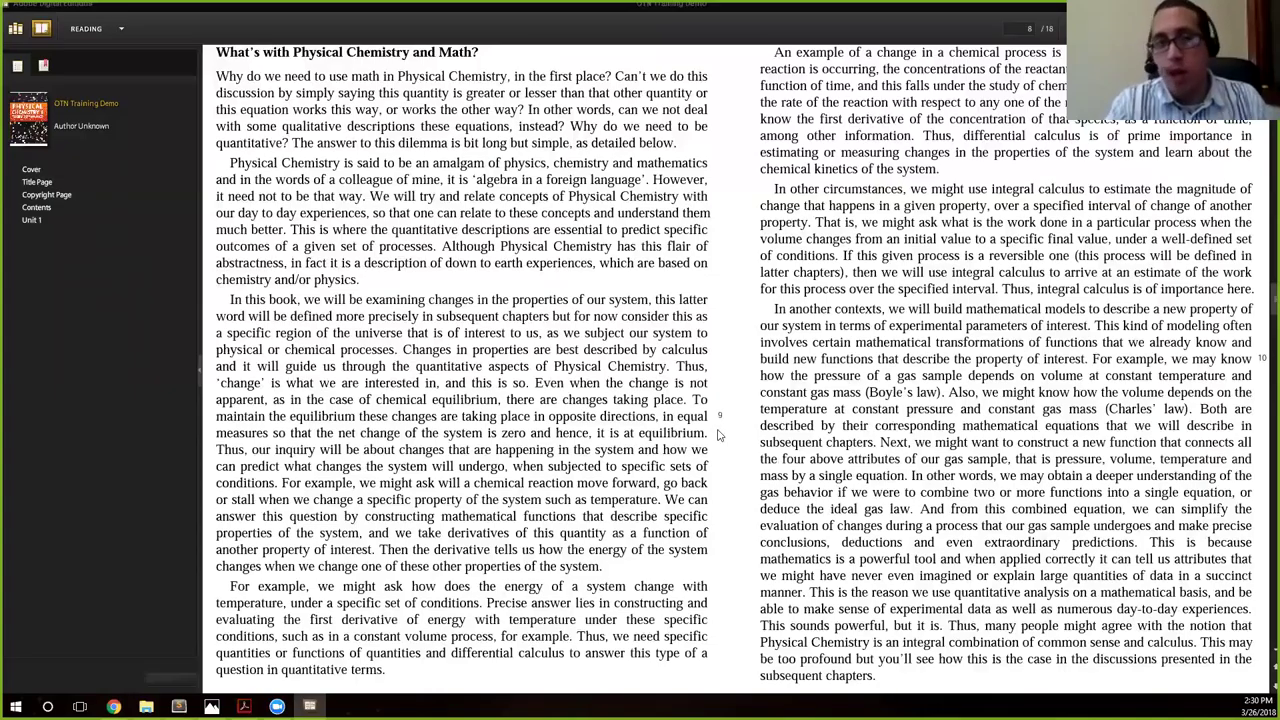
pyautogui.scroll(-1, 717, 428)
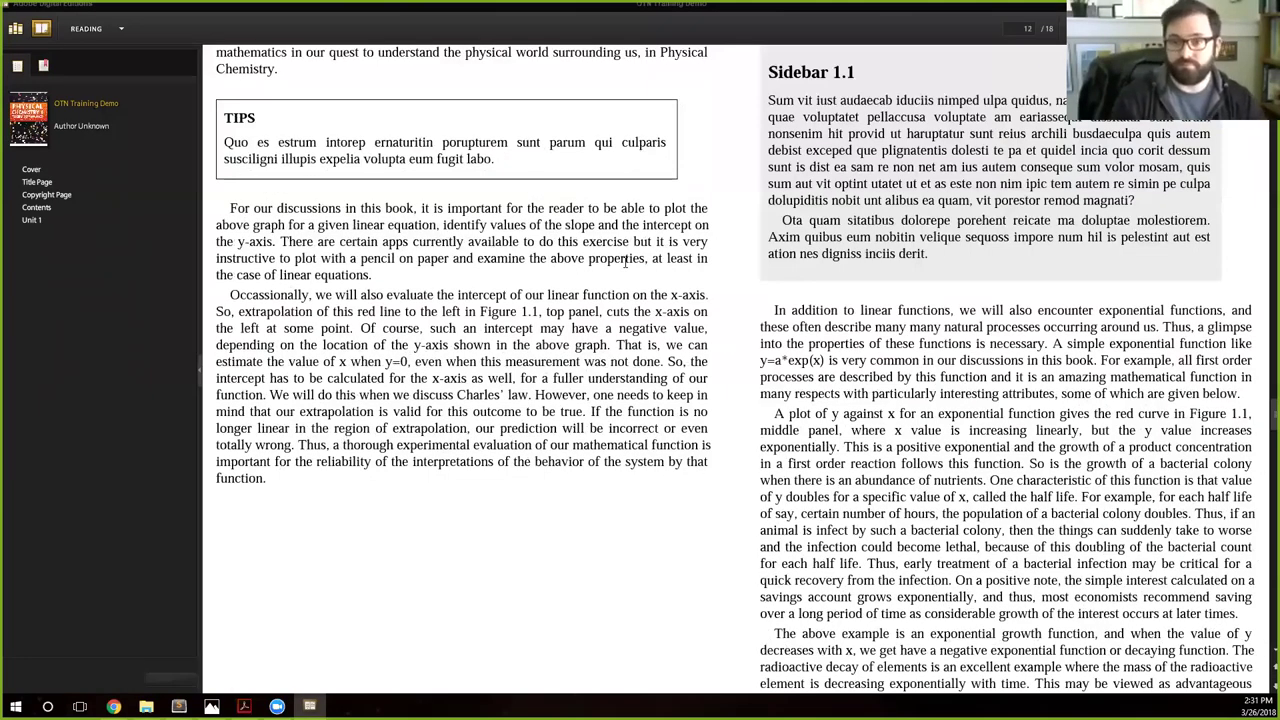
# Review the rest of Chapter 1, from the differentiation section and Figures 1.2 to 1.4 through the Review Questions and Further readings
pyautogui.press('Right')
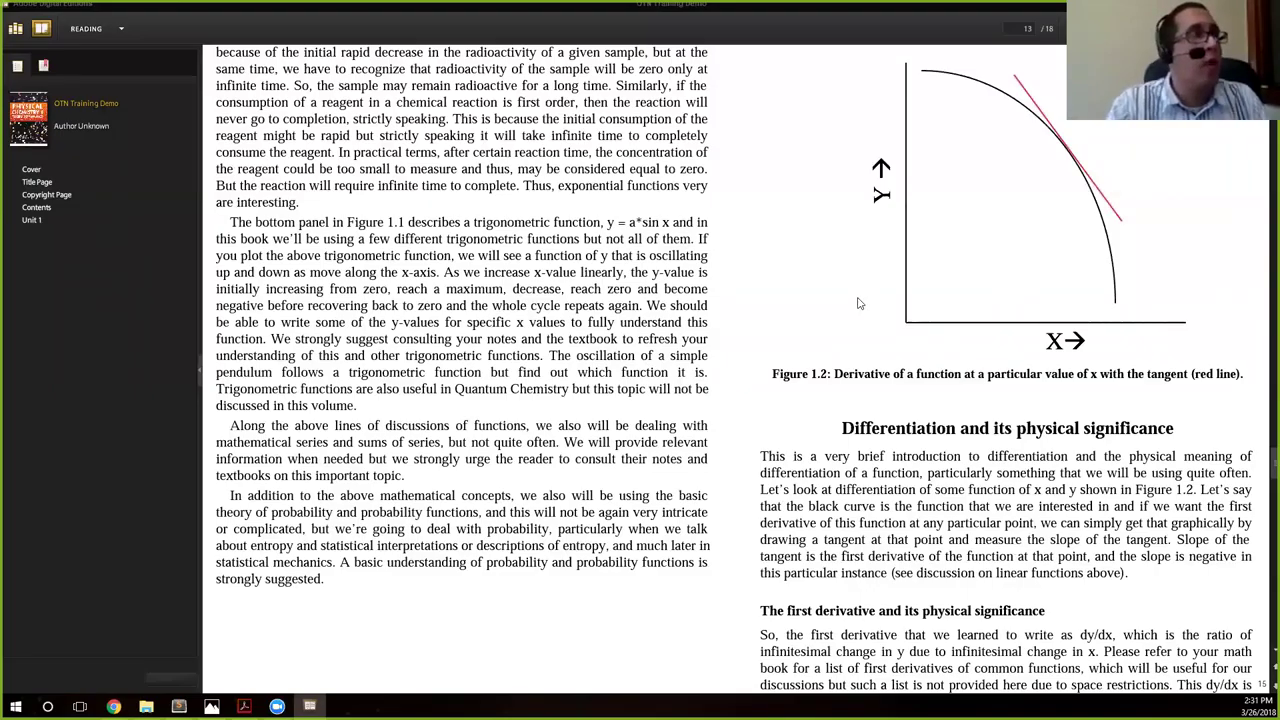
pyautogui.scroll(-1, 857, 306)
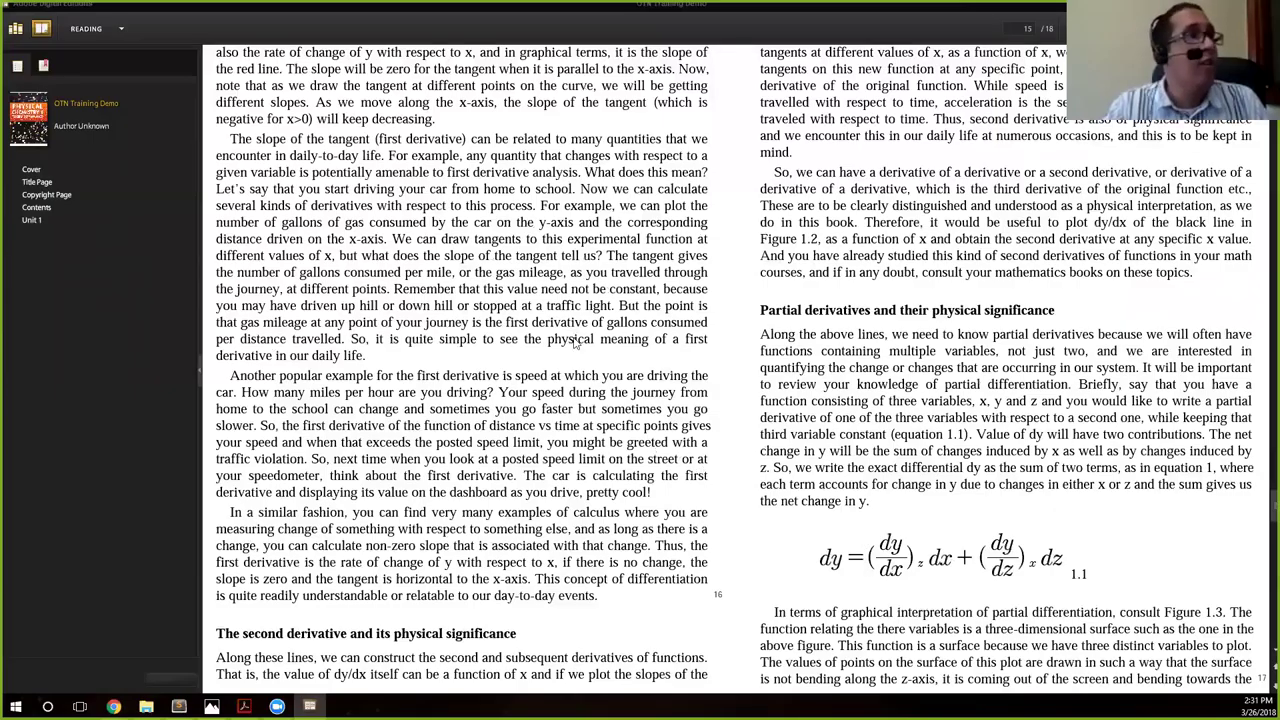
pyautogui.scroll(-1, 838, 497)
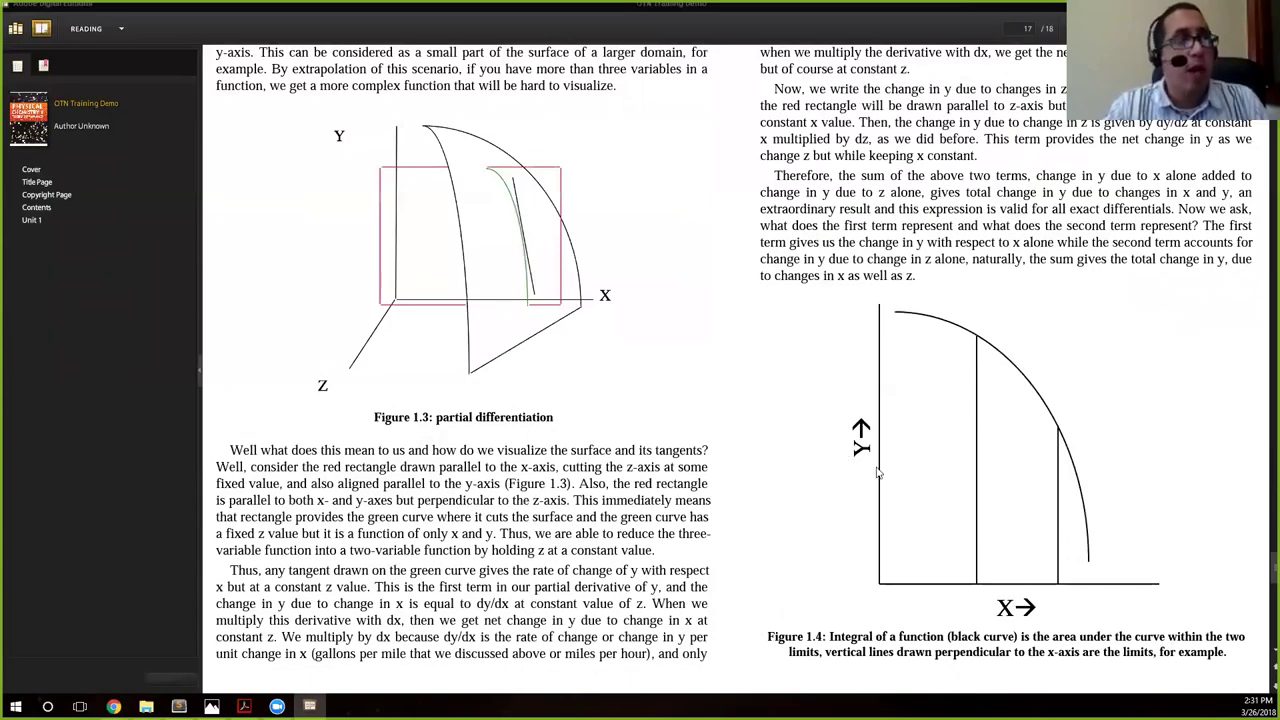
pyautogui.scroll(-1, 872, 431)
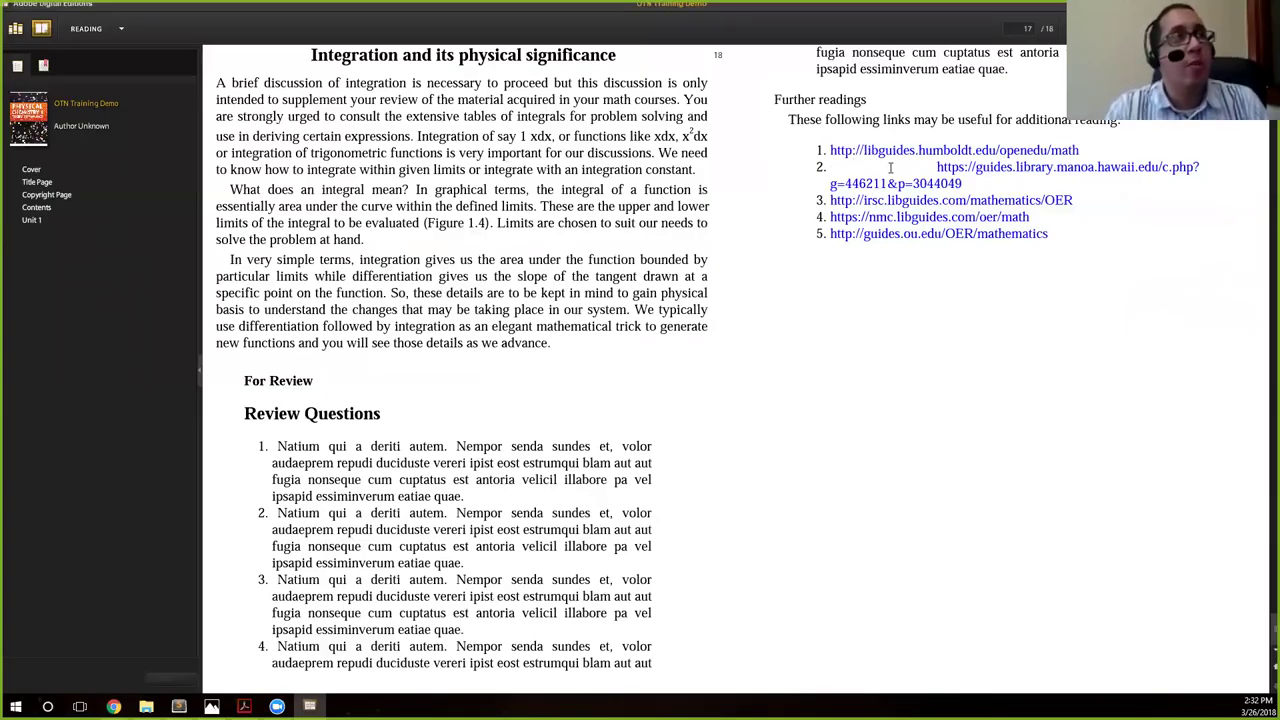
# Highlight the gap before the second Further readings link and compare its layout in a smaller reader window, then maximize the window again
pyautogui.moveTo(828, 166); pyautogui.dragTo(890, 168)
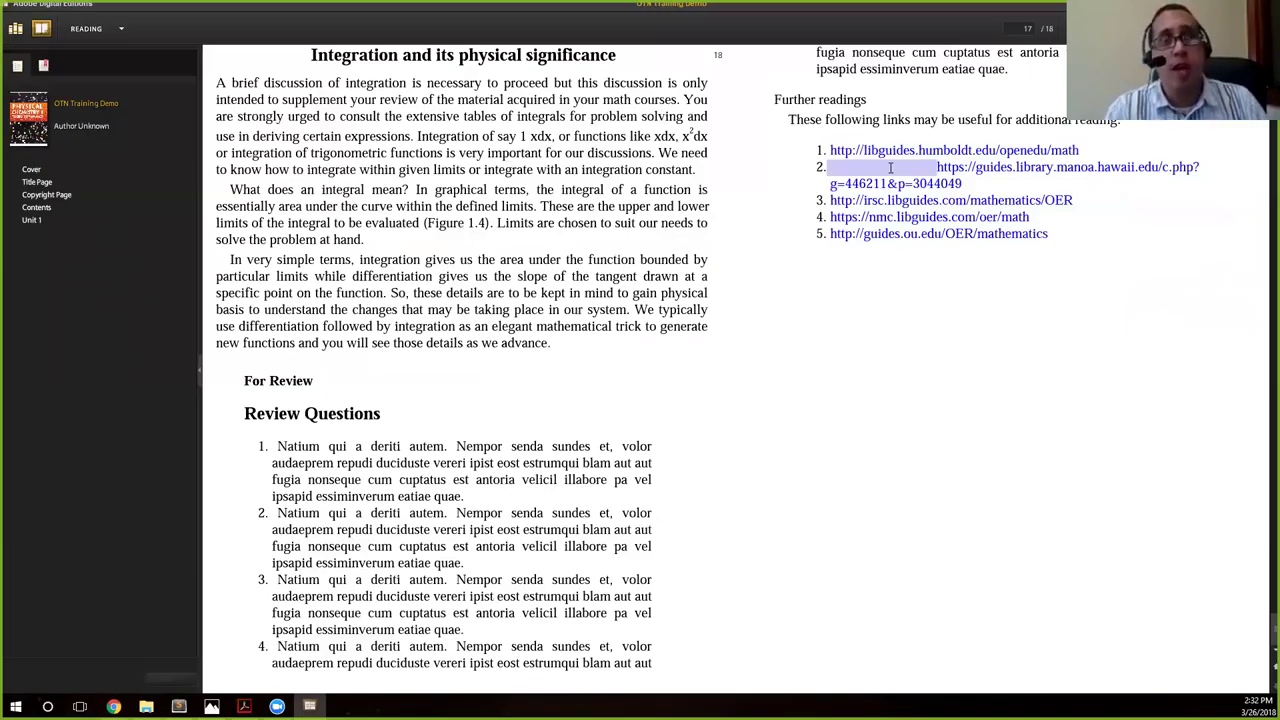
pyautogui.press('super+Down')
pyautogui.scroll(-5, 979, 547)
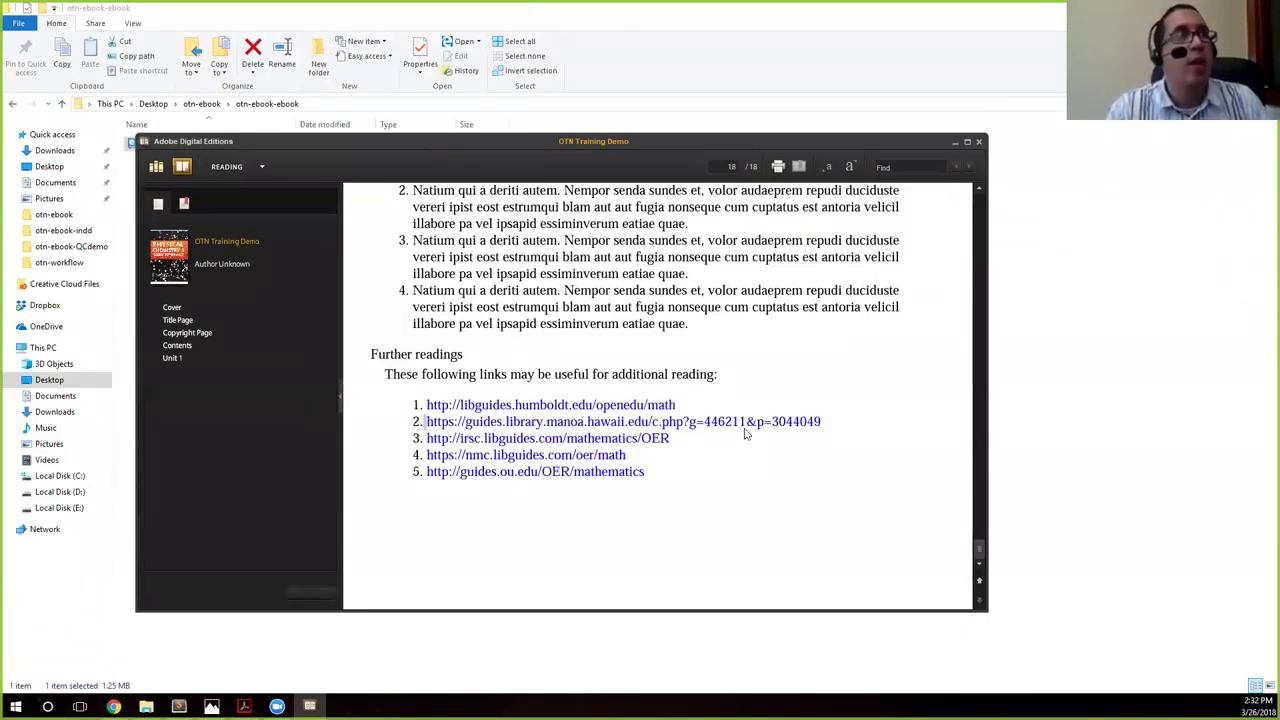
pyautogui.press('super+Up')
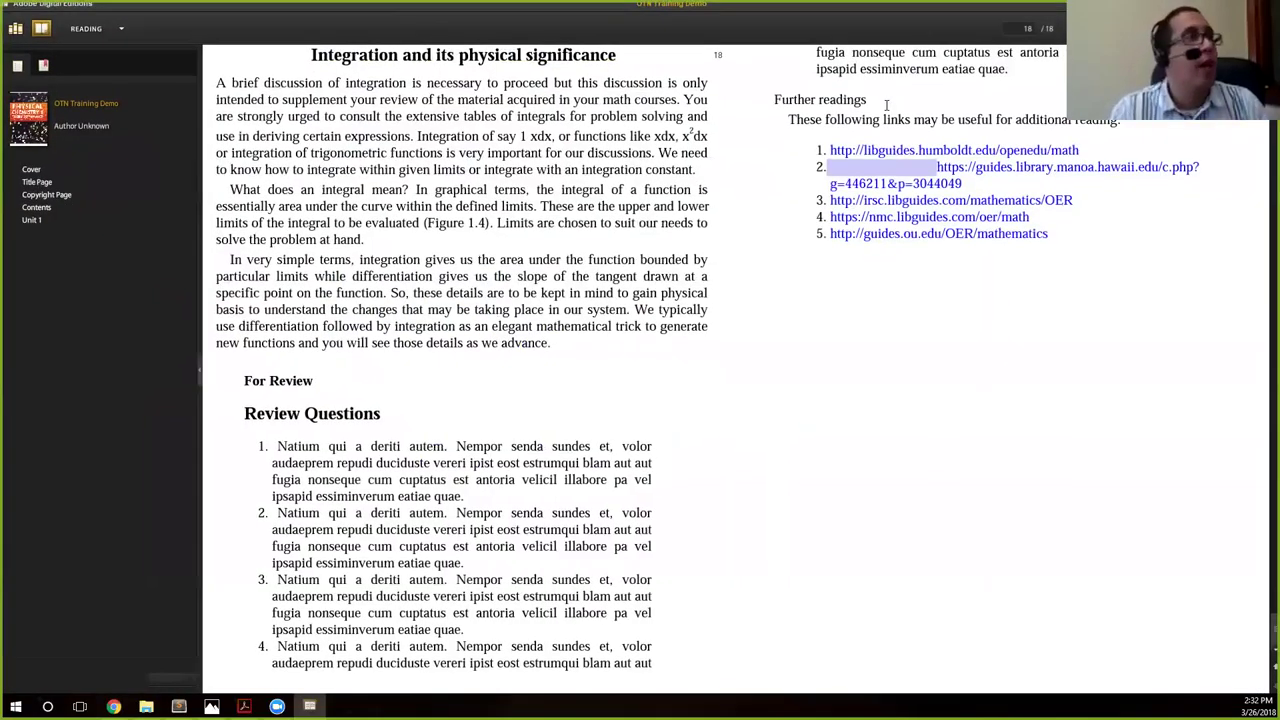
# Page back through Chapter 1 from Further readings to the Unit One opening, rechecking the figures, Sidebar 1.1 and section headings
pyautogui.scroll(1, 740, 349)
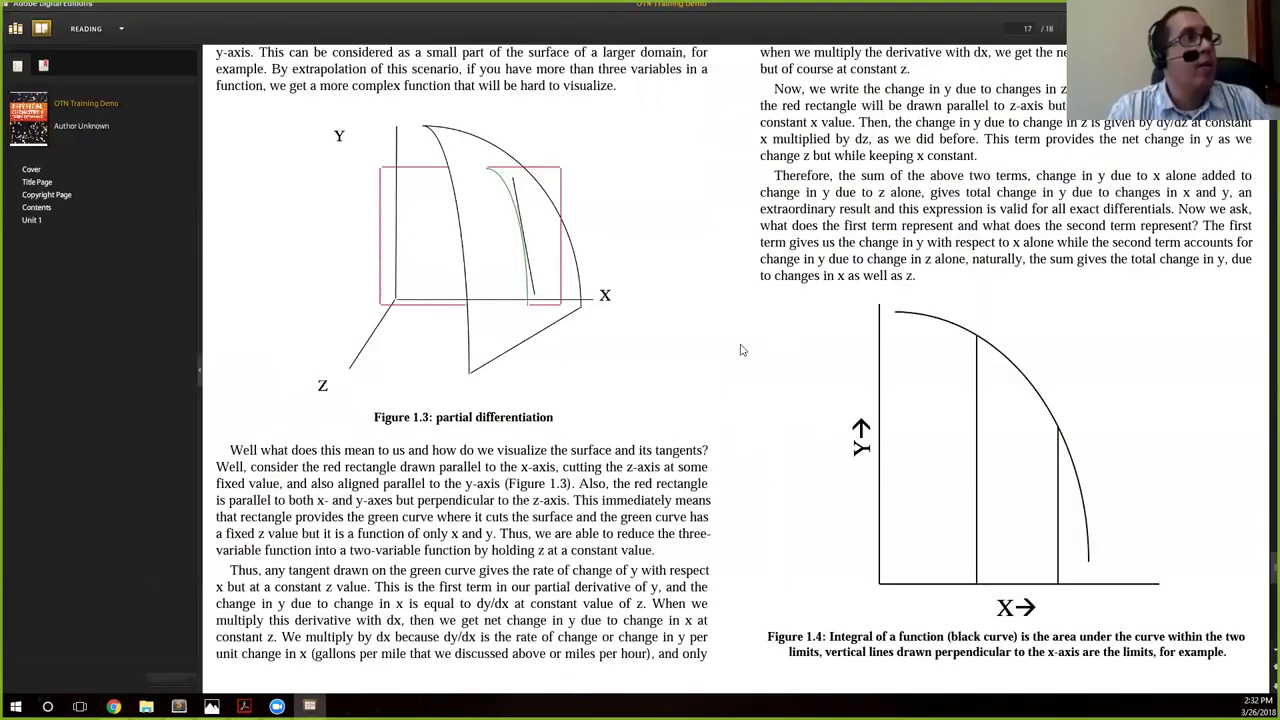
pyautogui.scroll(-1, 710, 307)
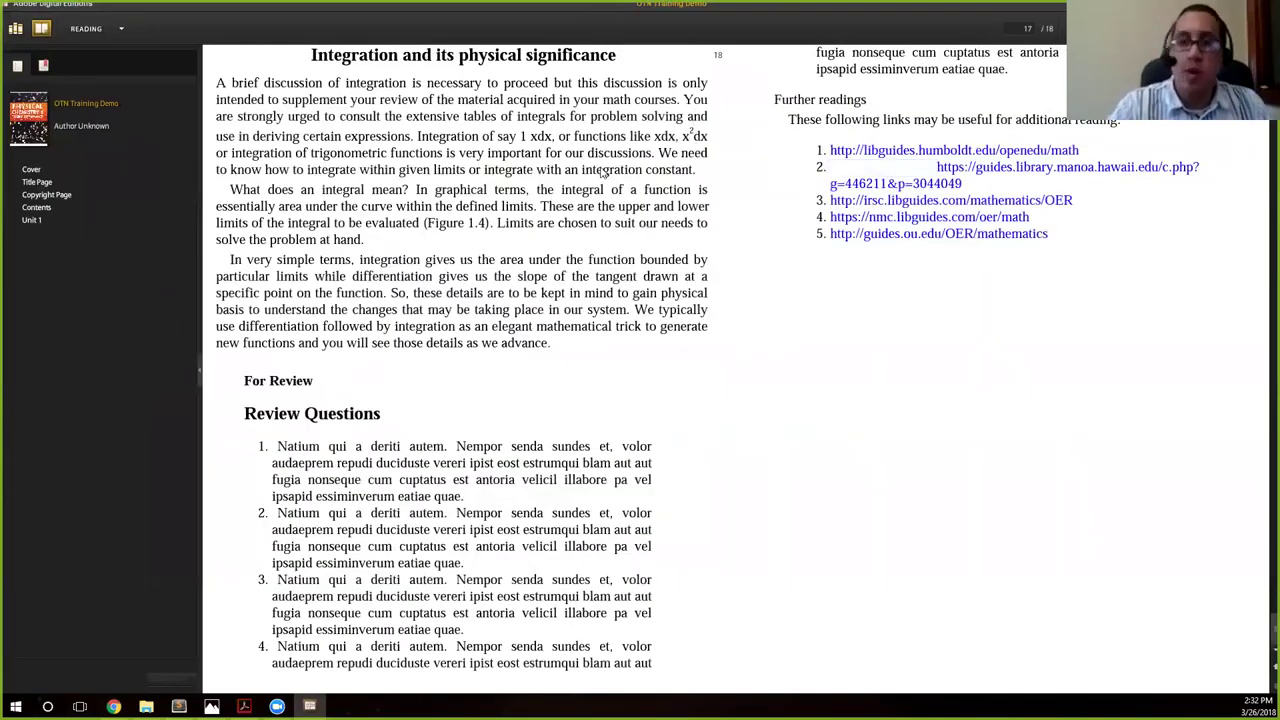
pyautogui.scroll(1, 650, 250)
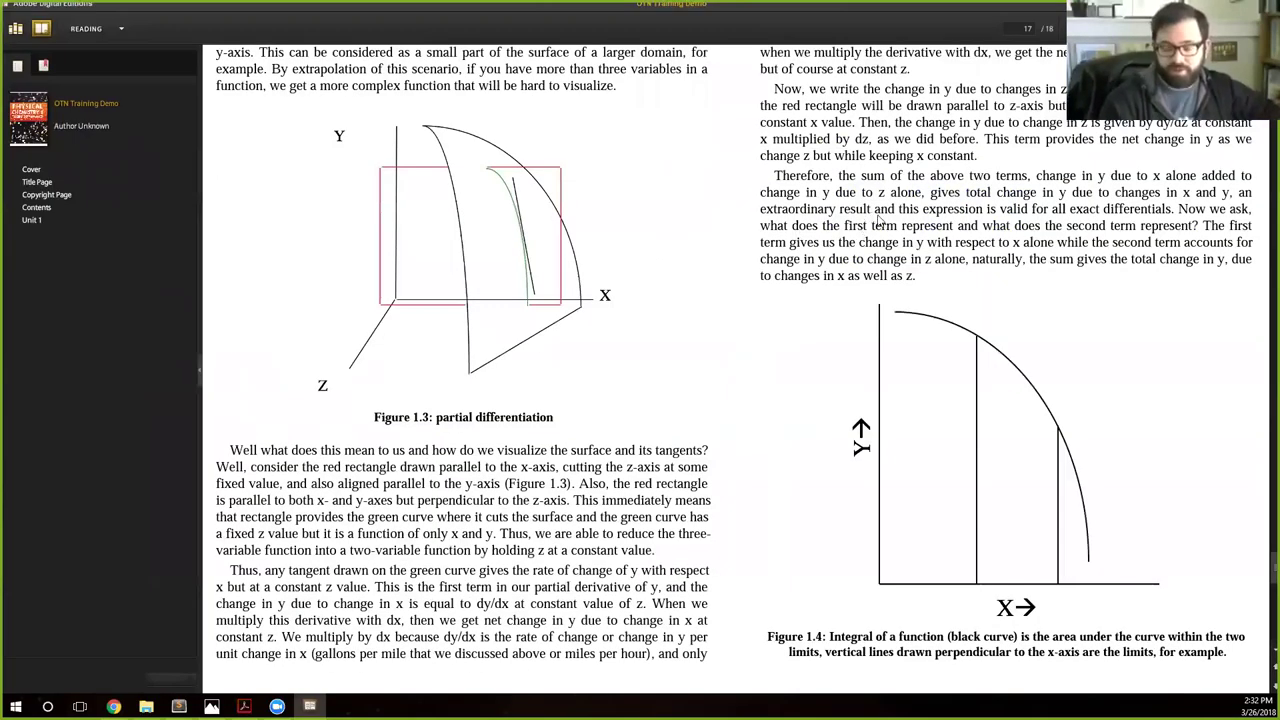
pyautogui.scroll(1, 878, 222)
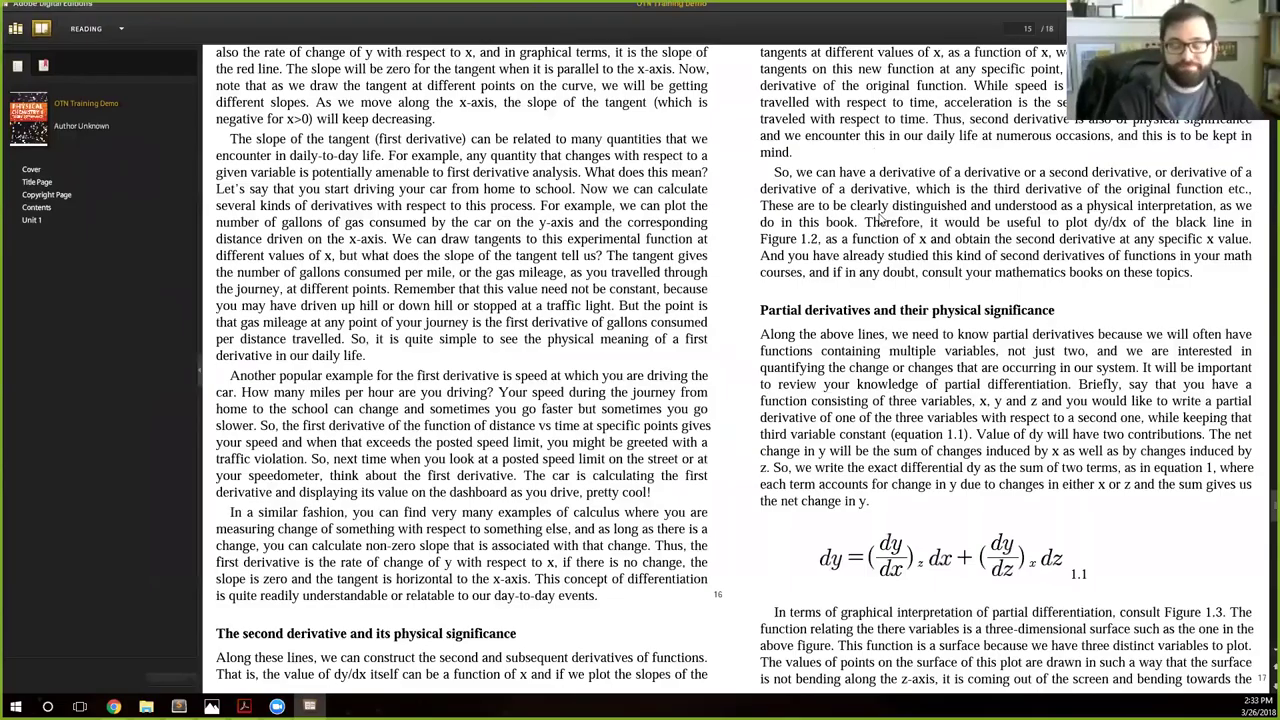
pyautogui.scroll(1, 878, 222)
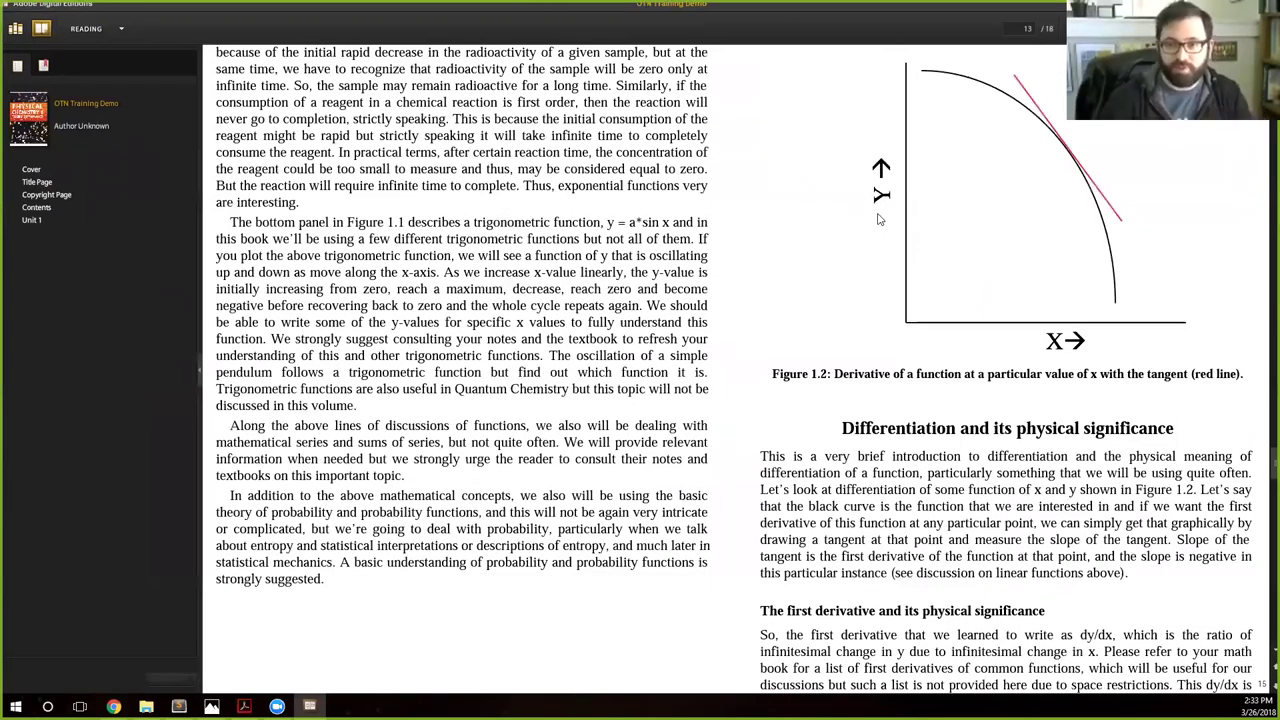
pyautogui.scroll(1, 878, 220)
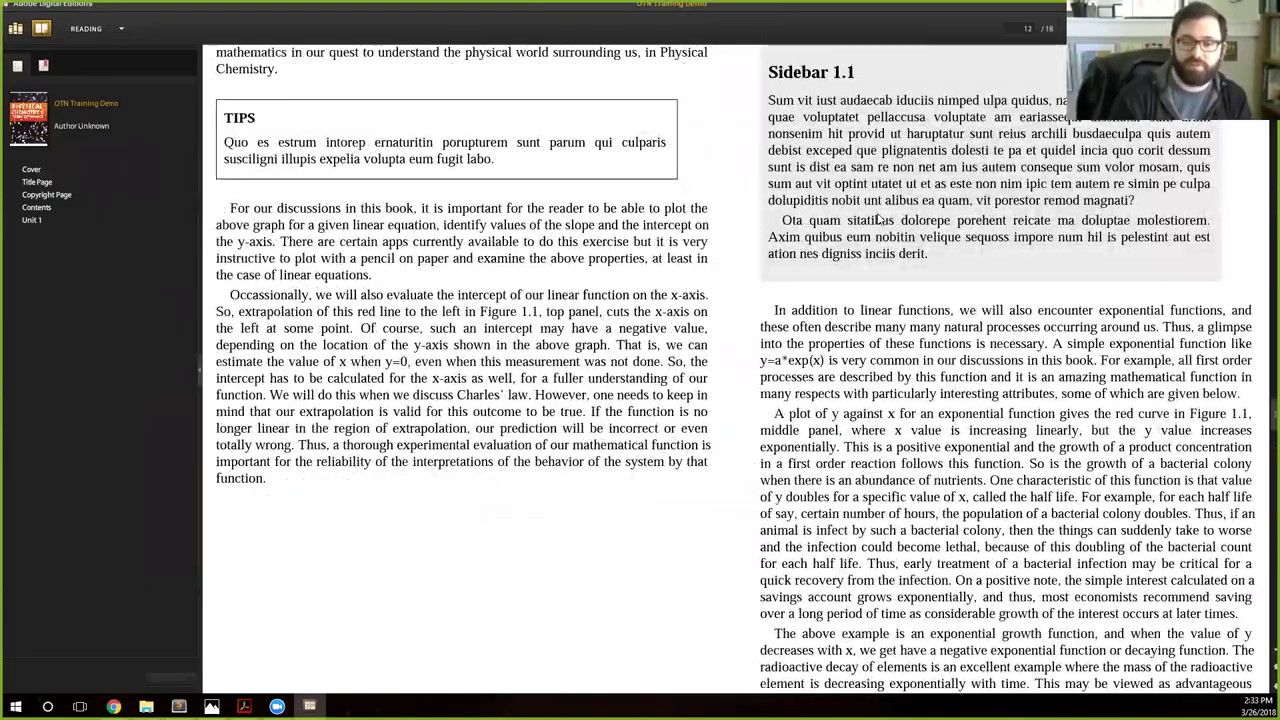
pyautogui.scroll(1, 878, 220)
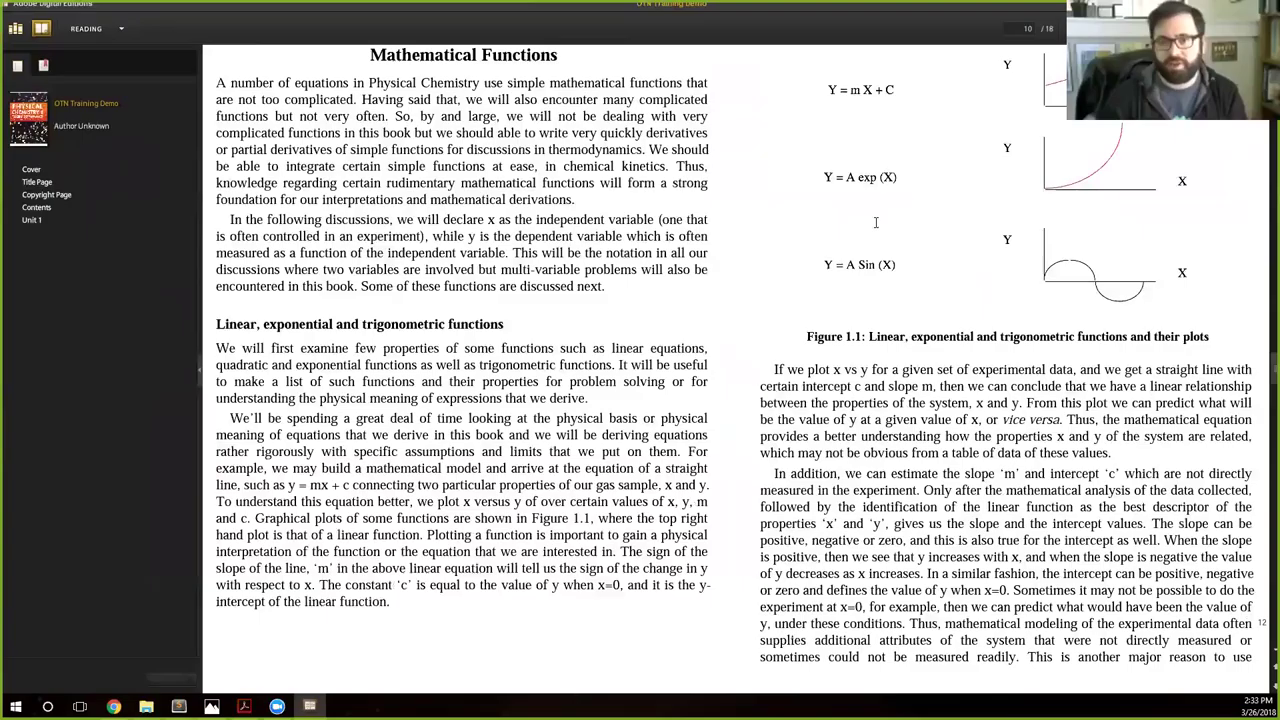
pyautogui.scroll(1, 875, 222)
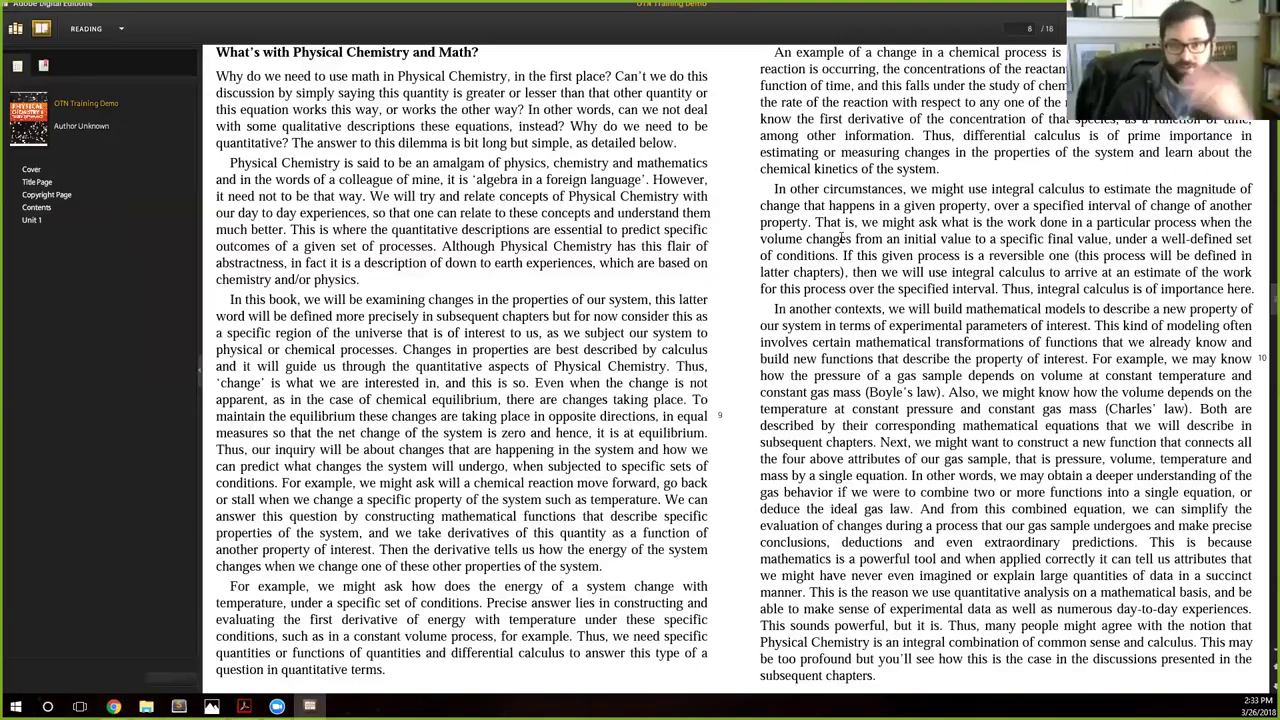
pyautogui.press('Left')
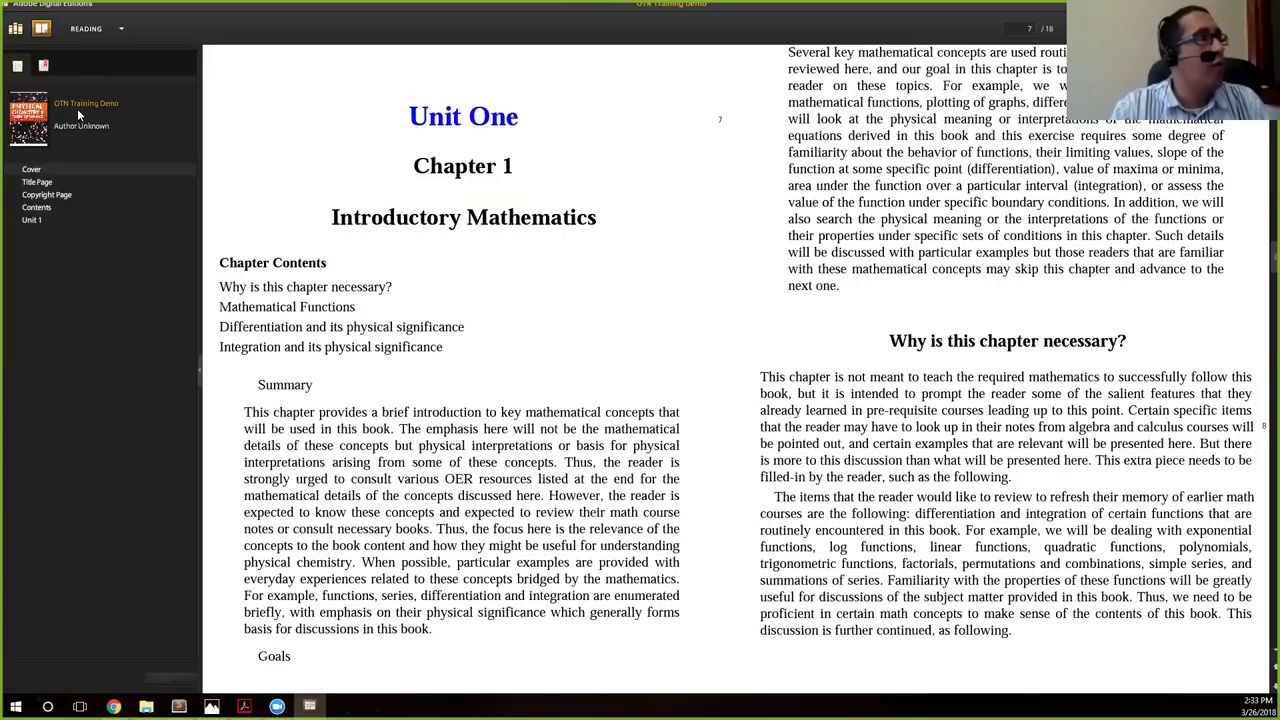
# Test the e-book's navigation entries for Title Page, Copyright Page, Contents and Unit 1
pyautogui.press('Down')
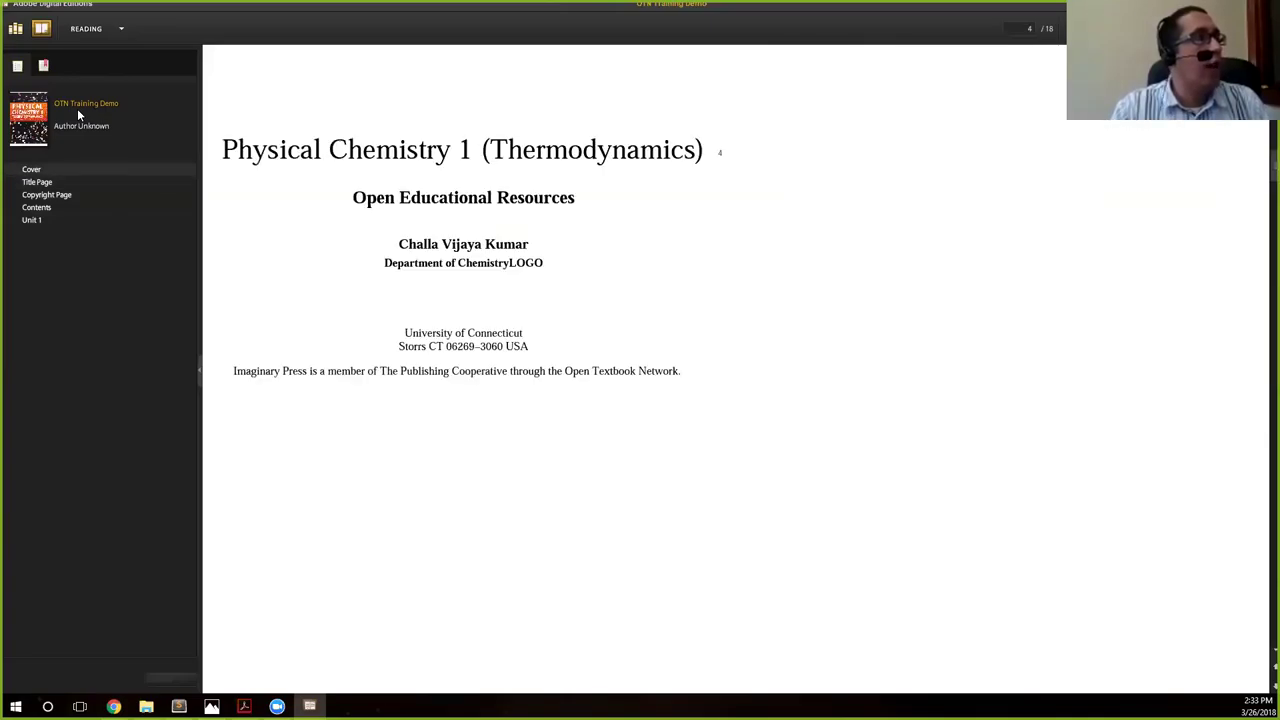
pyautogui.press('Down')
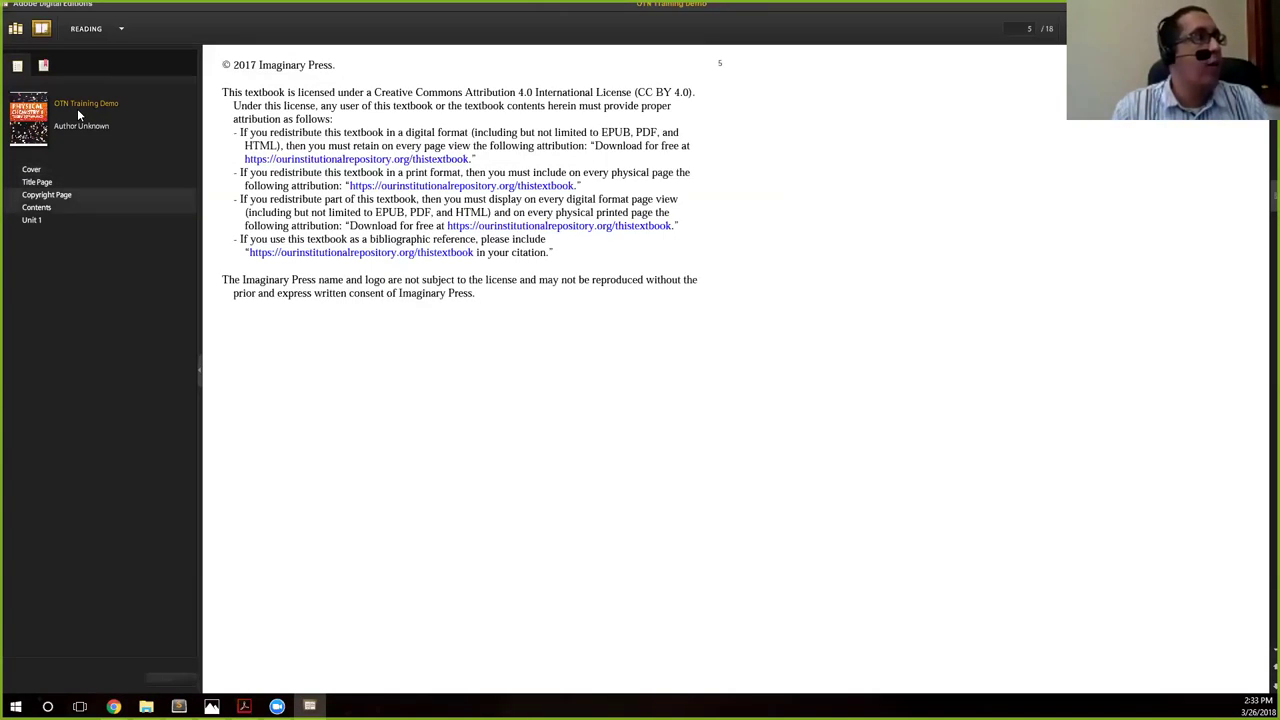
pyautogui.press('Down')
pyautogui.press('Down')
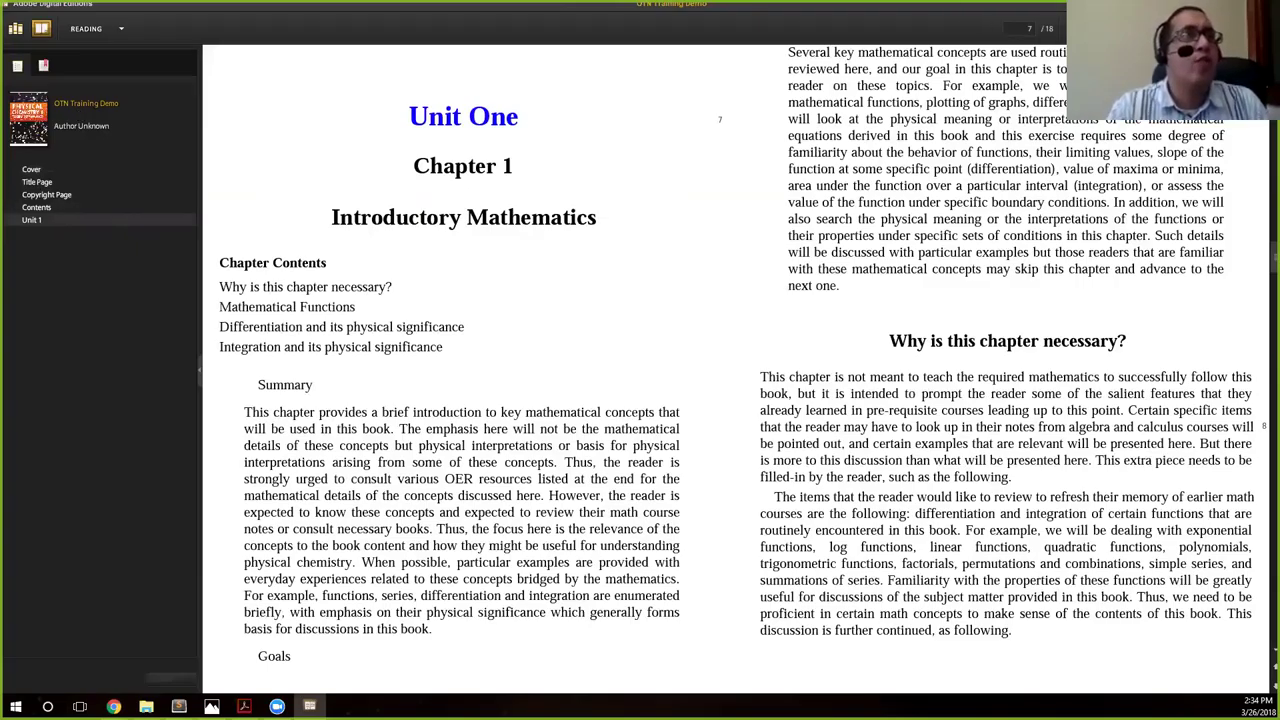
# Switch to File Explorer and open the otn-ebook-QCdemo folder within otn-ebook to view its contents
pyautogui.hotkey('alt', 'Tab')
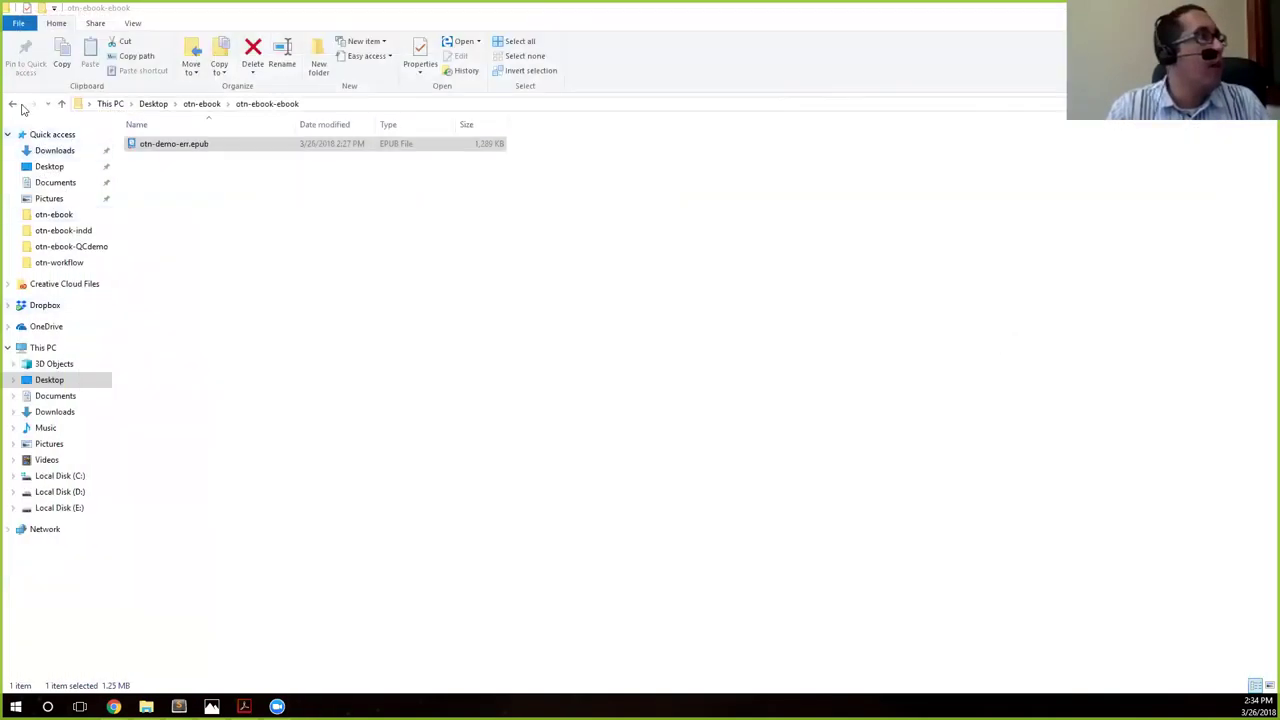
pyautogui.click(14, 104)
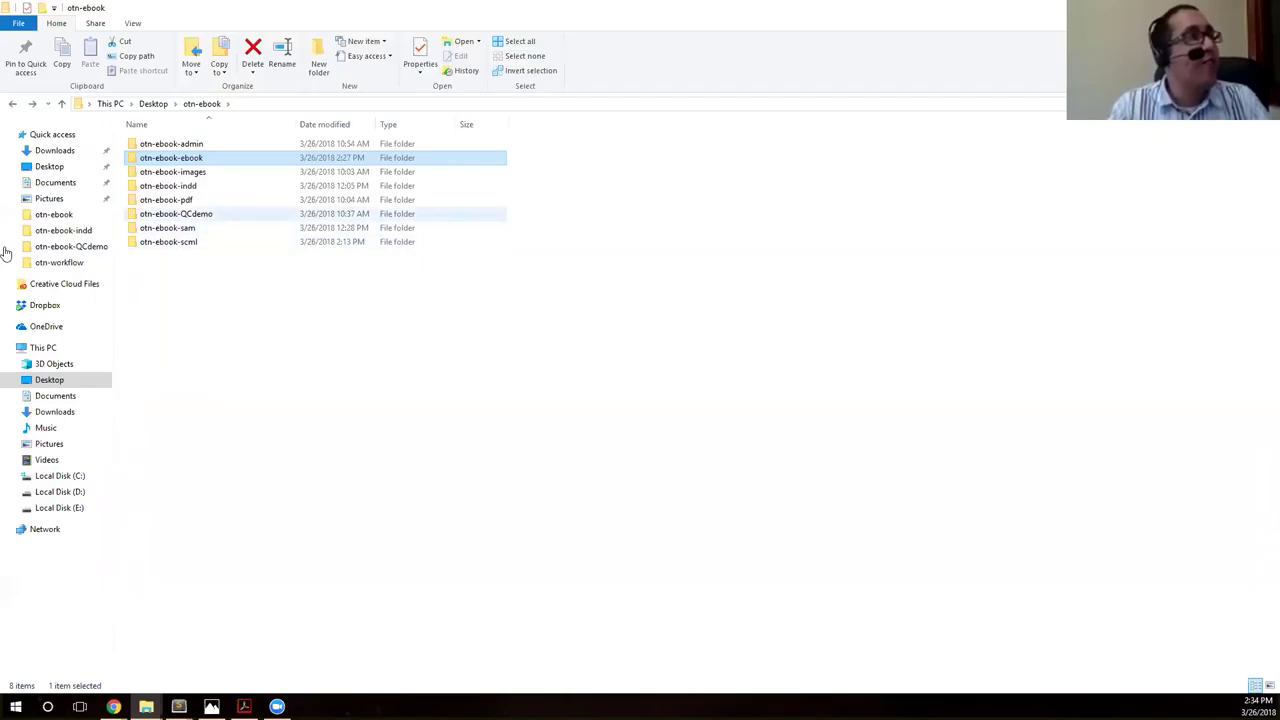
pyautogui.press('Down')
pyautogui.press('Down')
pyautogui.press('Down')
pyautogui.press('Down')
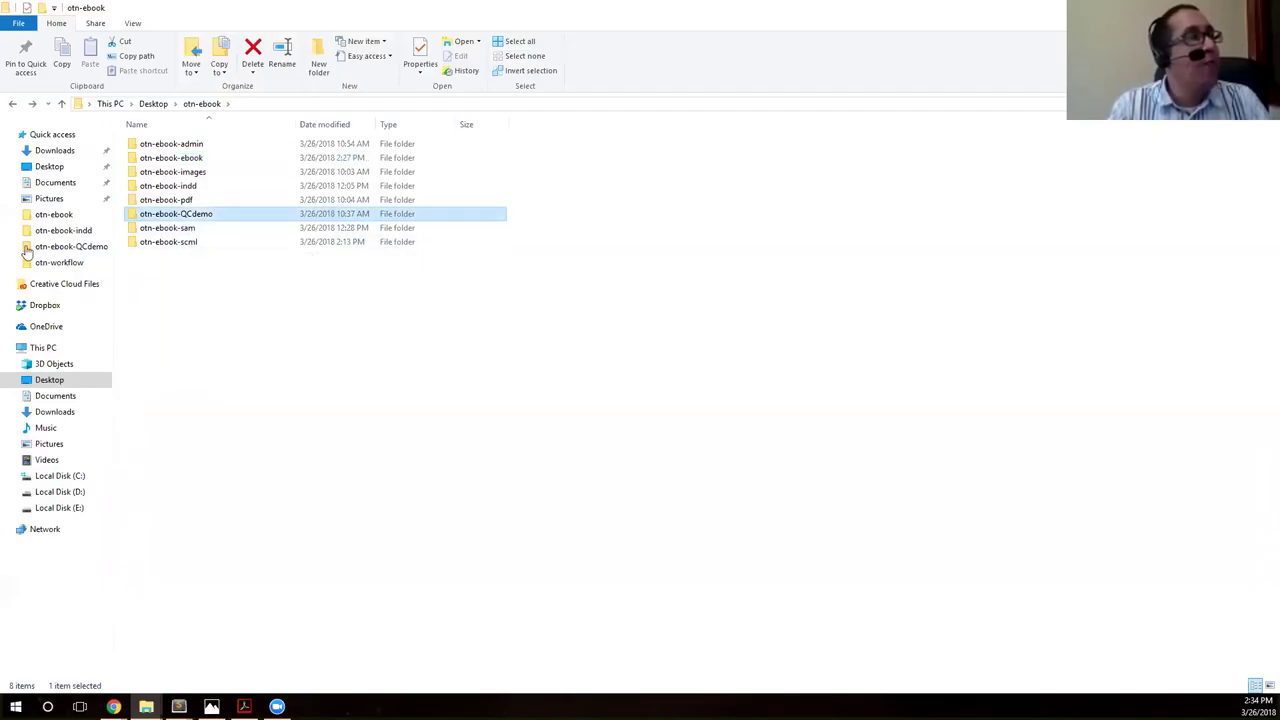
pyautogui.press('Return')
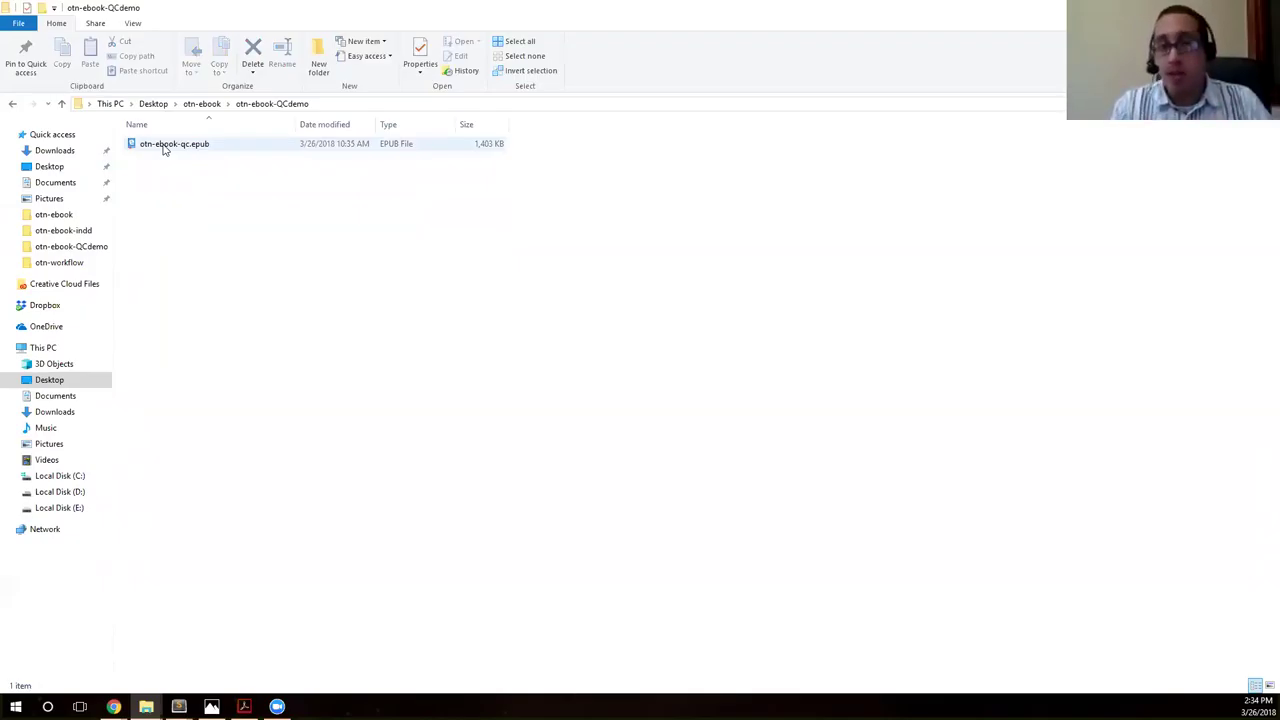
# Open default.css from otn-ebook-admin's otn-demo-err\OEBPS folder in Sublime Text 2
pyautogui.click(12, 104)
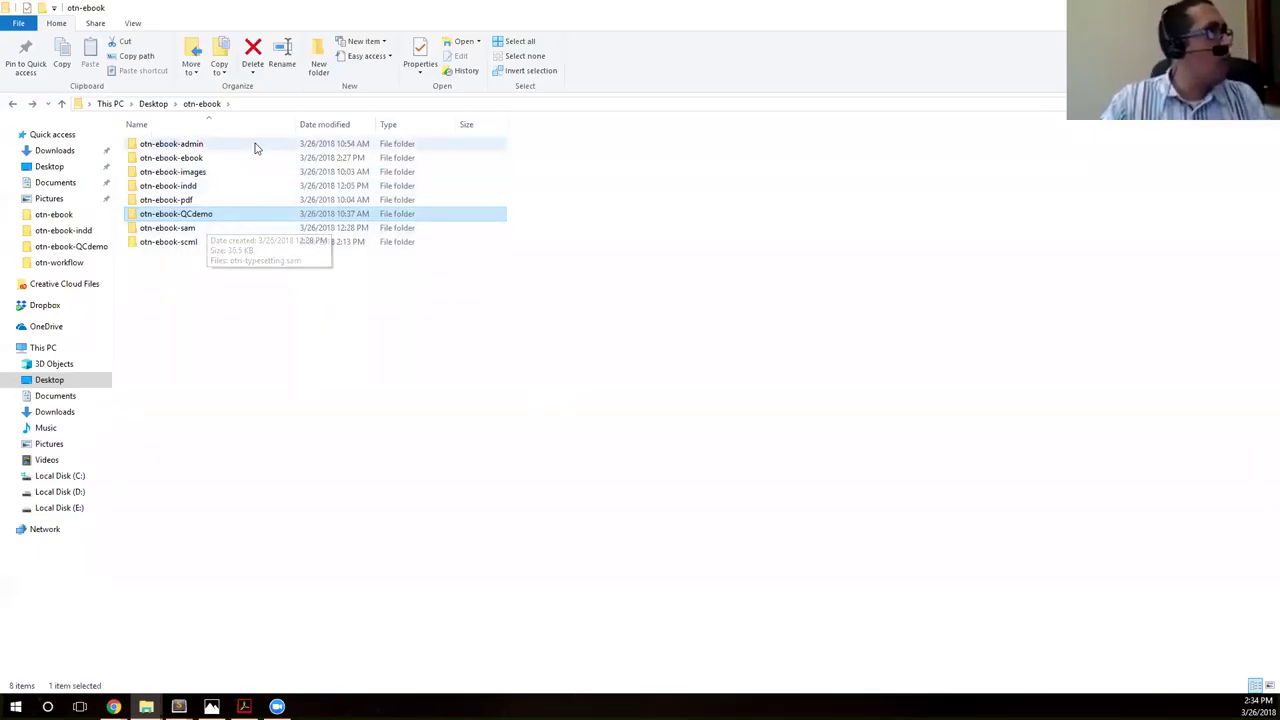
pyautogui.doubleClick(165, 147)
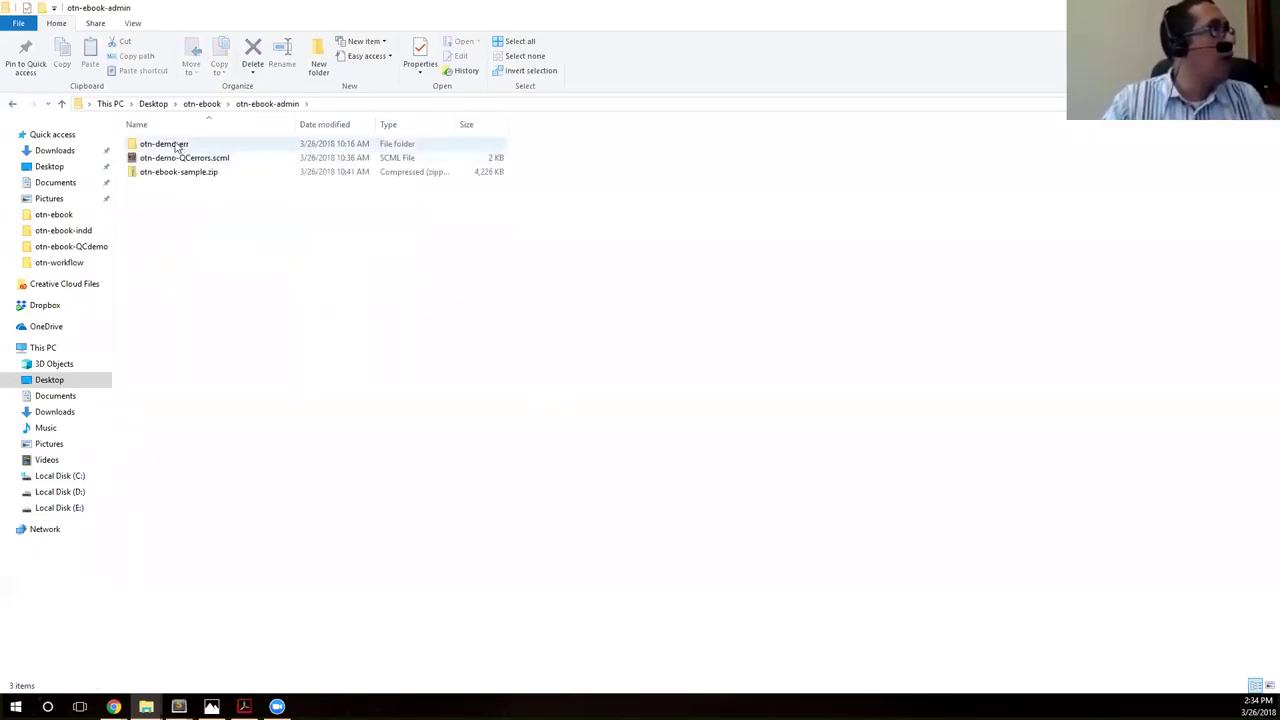
pyautogui.doubleClick(176, 147)
pyautogui.doubleClick(166, 157)
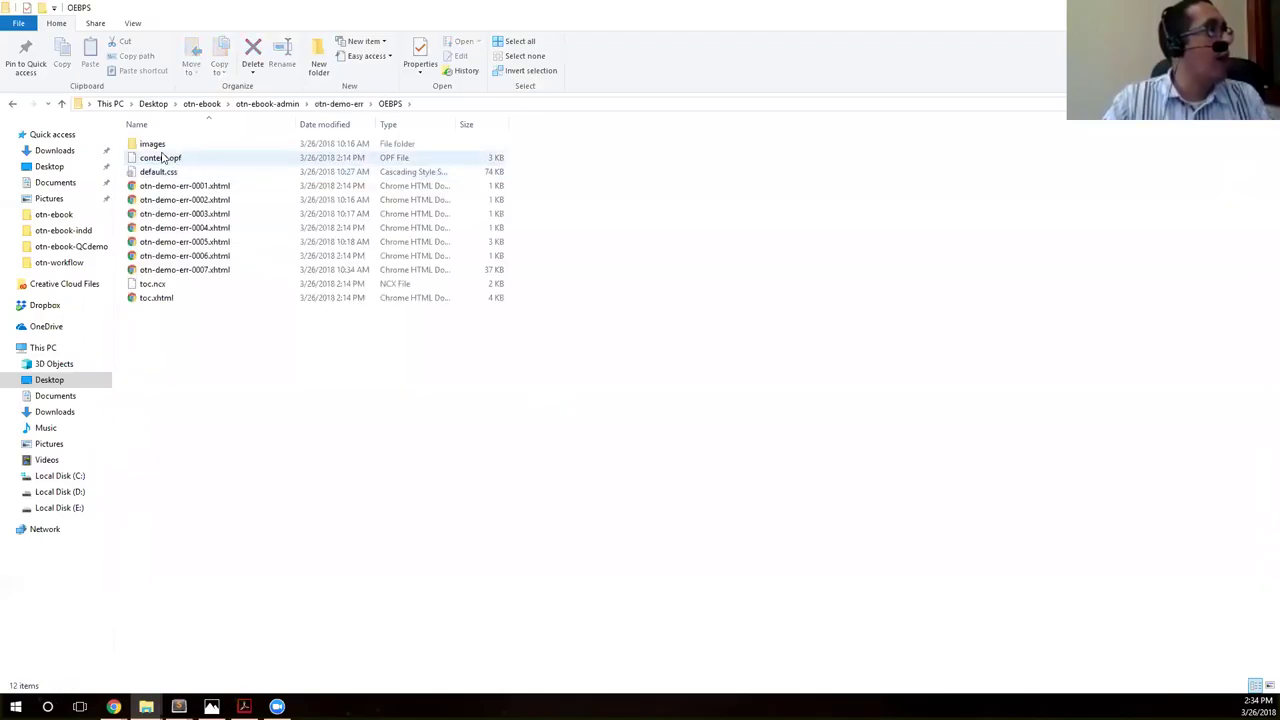
pyautogui.rightClick(160, 170)
pyautogui.click(222, 208)
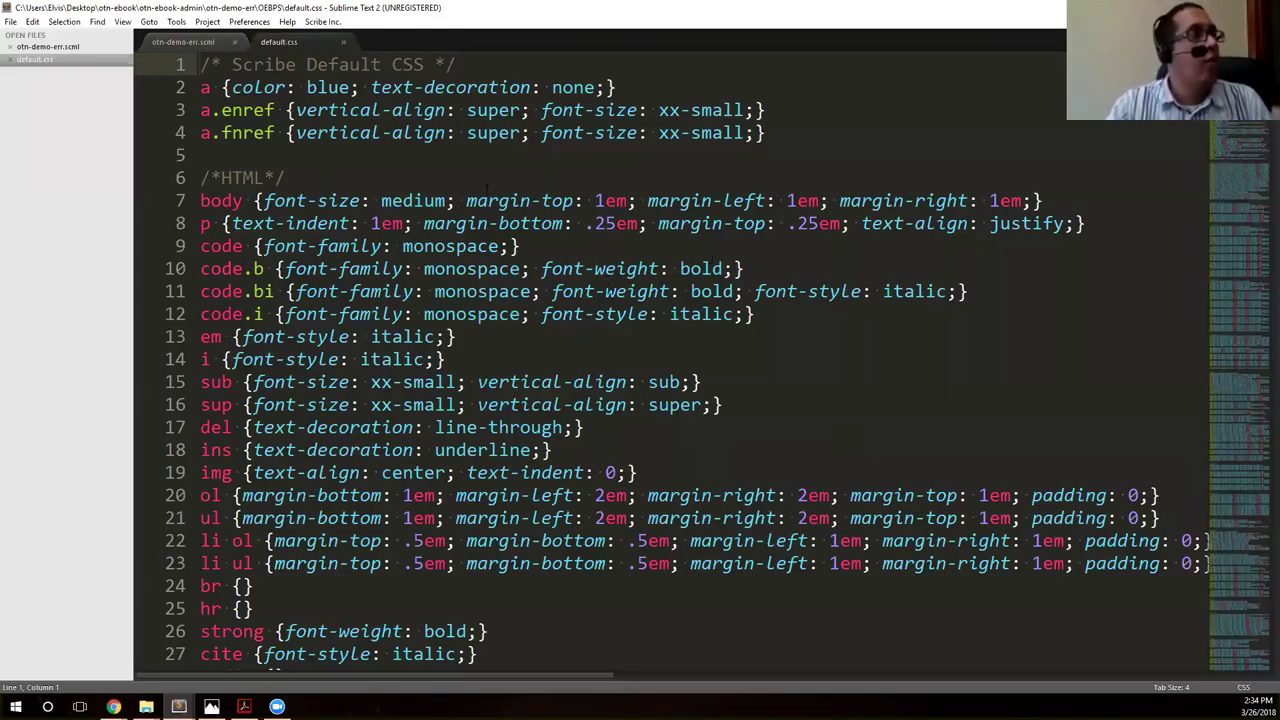
# Examine the Structure Divisions rules in default.css, including the .blockquote, .box, .cover and .endnote selectors
pyautogui.scroll(-3, 487, 190)
pyautogui.scroll(-6, 487, 190)
pyautogui.tripleClick(203, 518)
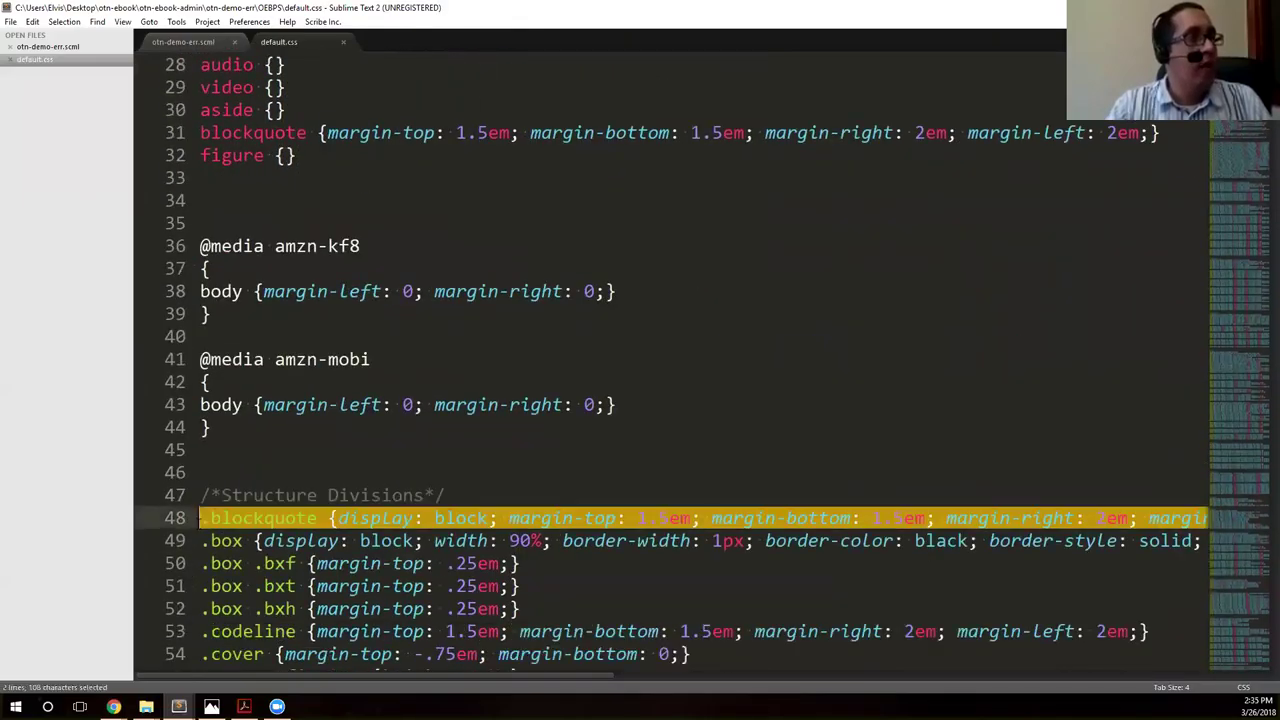
pyautogui.scroll(-3, 333, 519)
pyautogui.click(204, 404)
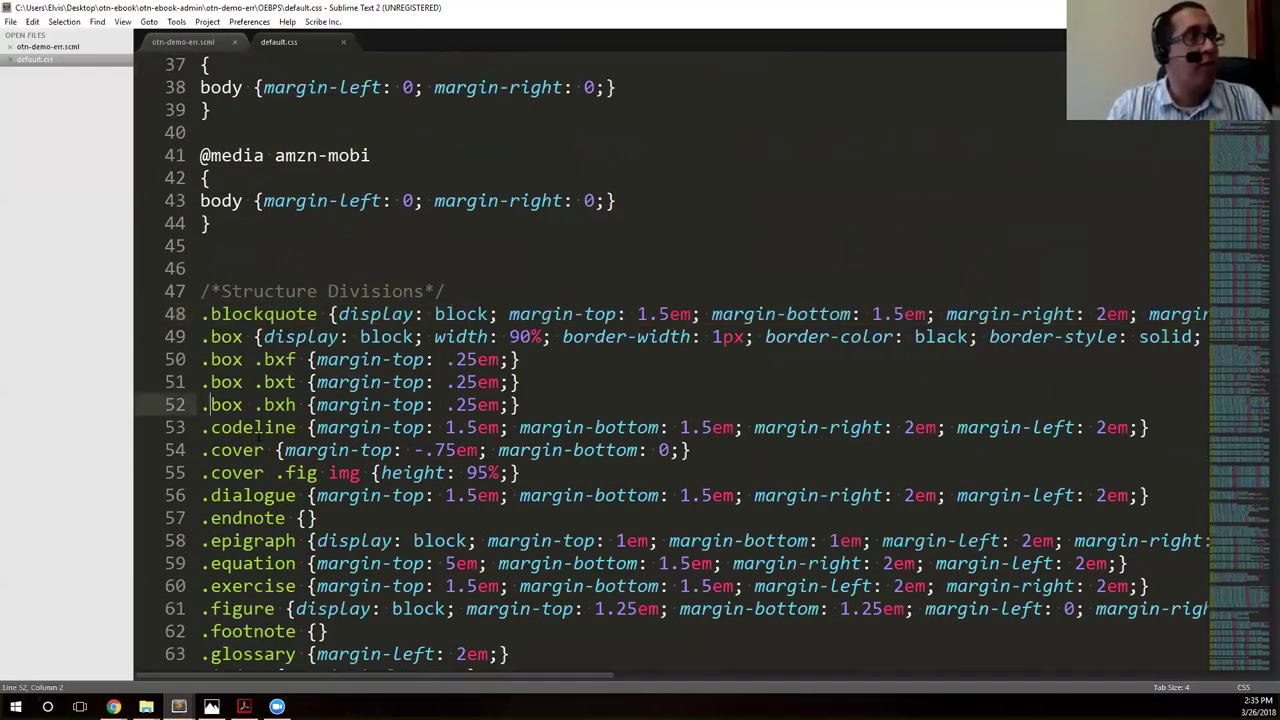
pyautogui.moveTo(211, 359); pyautogui.dragTo(220, 359)
pyautogui.click(220, 450)
pyautogui.click(231, 518)
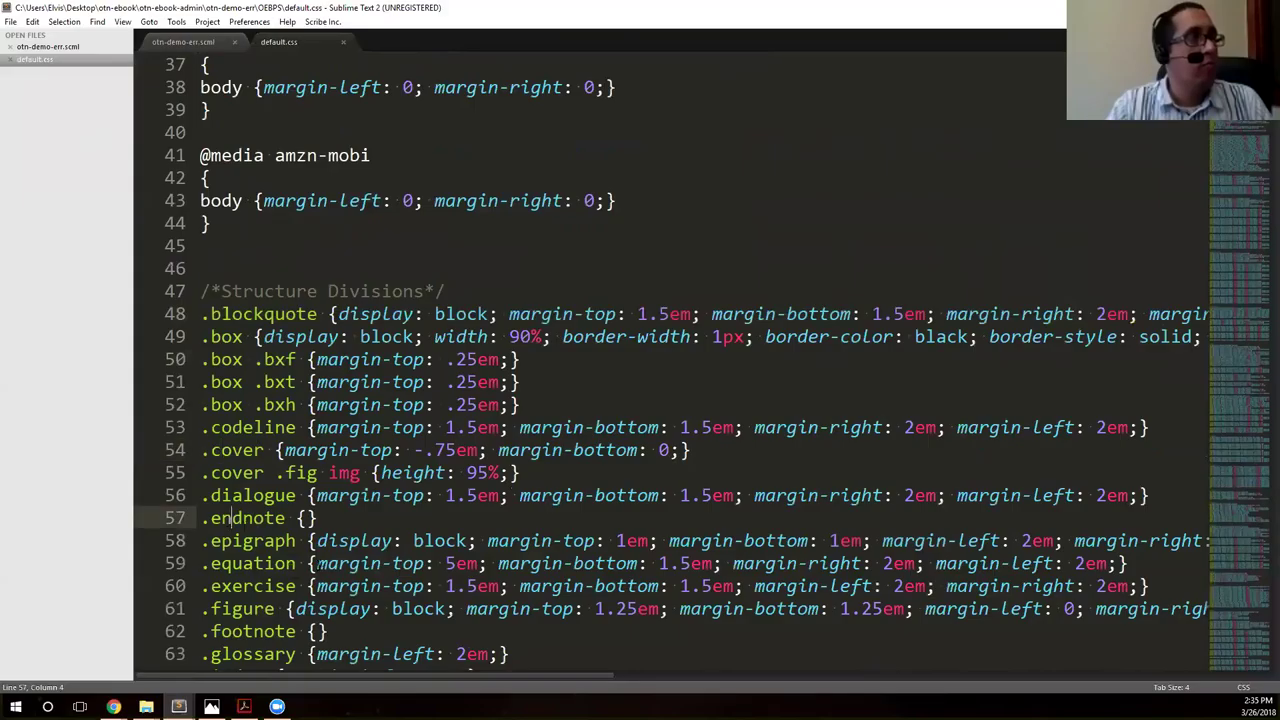
pyautogui.scroll(-4, 400, 400)
# Inspect the display and margin properties of the .epigraph rule, plus the .letter and .footnote rules
pyautogui.moveTo(312, 268); pyautogui.dragTo(1158, 268)
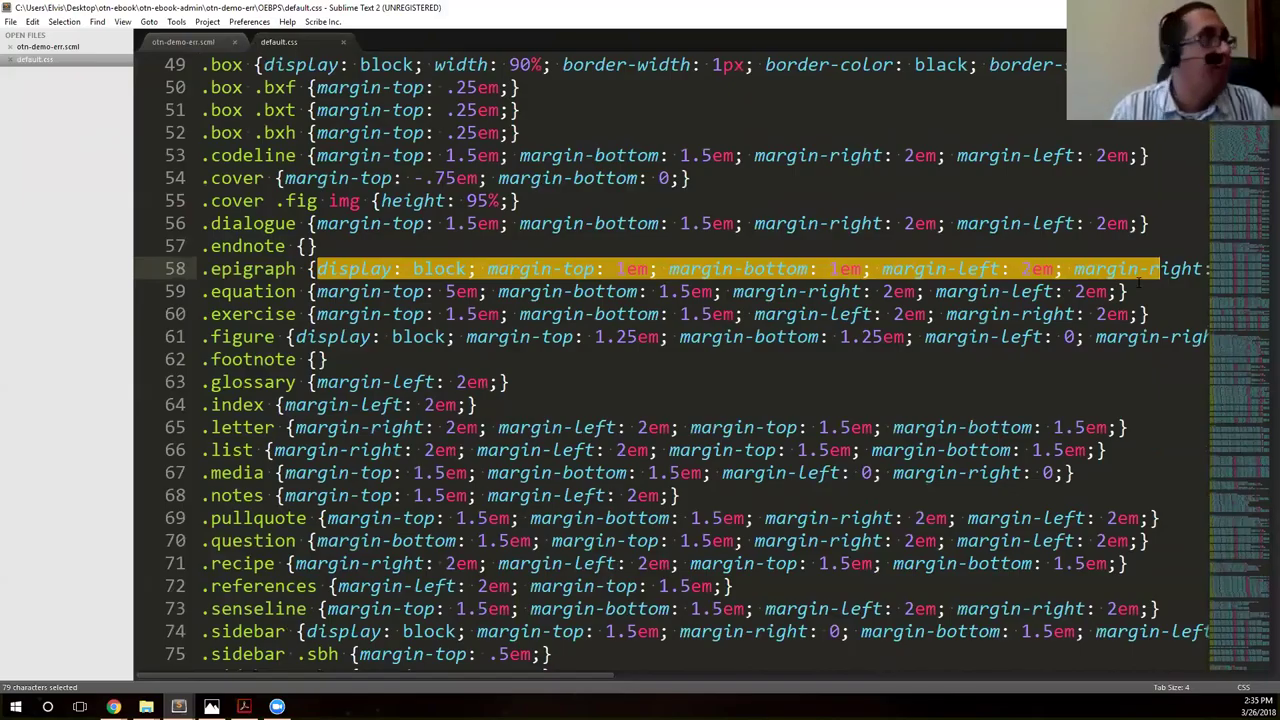
pyautogui.click(562, 268)
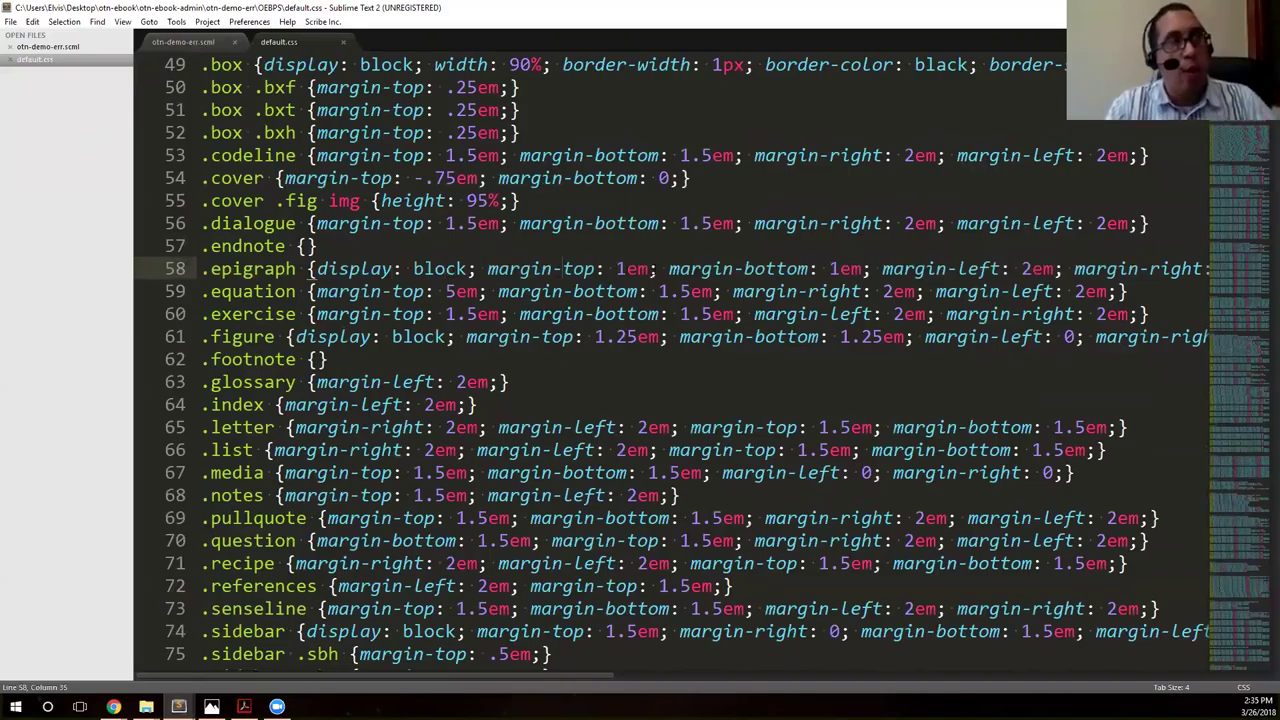
pyautogui.click(669, 268)
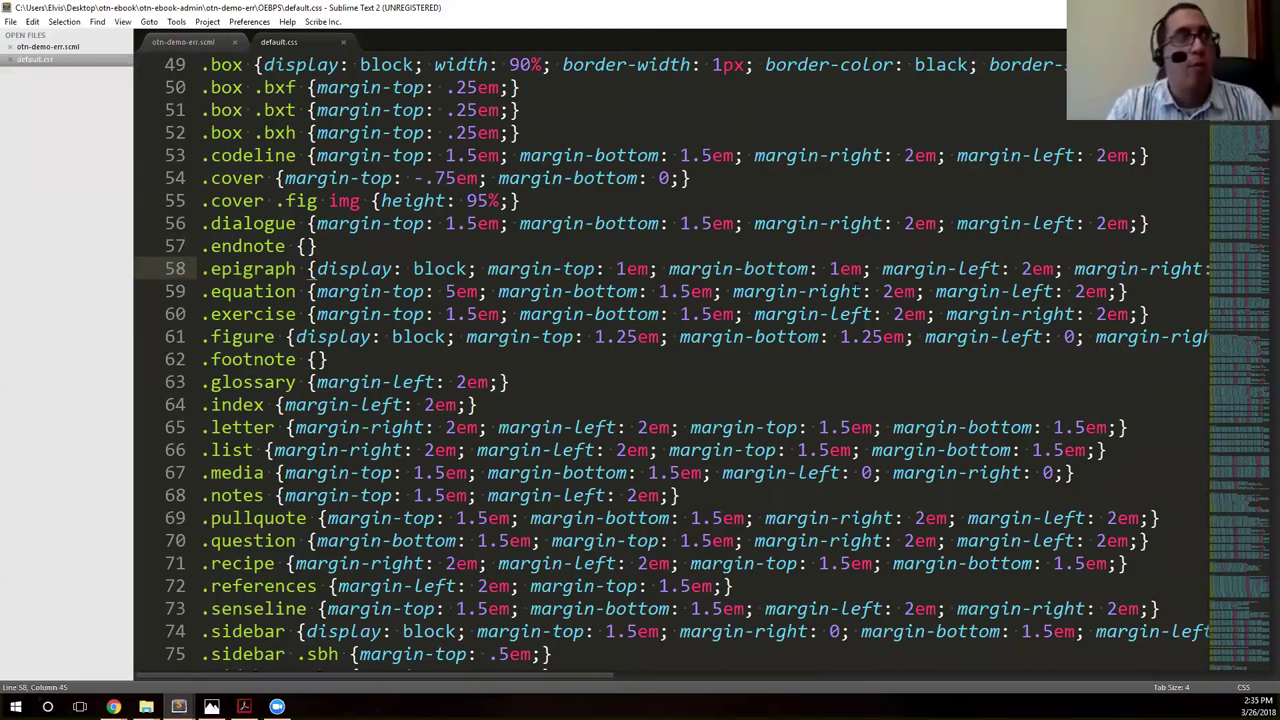
pyautogui.click(946, 268)
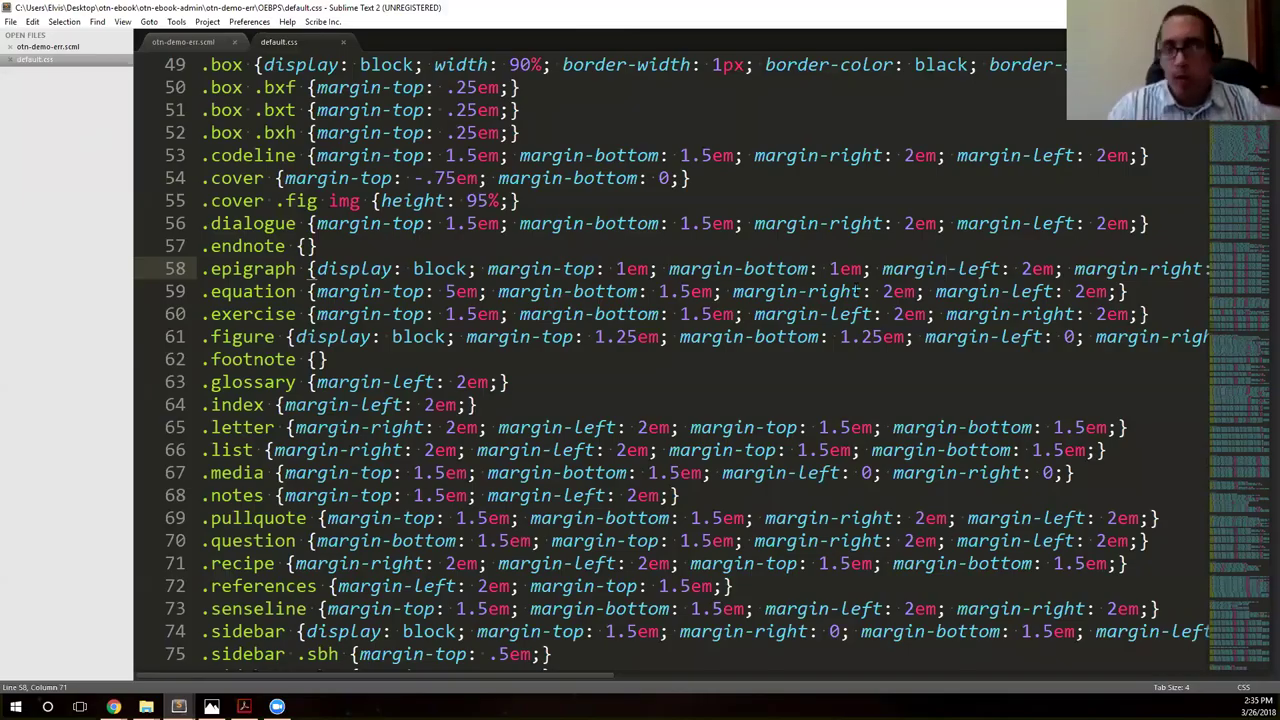
pyautogui.click(563, 427)
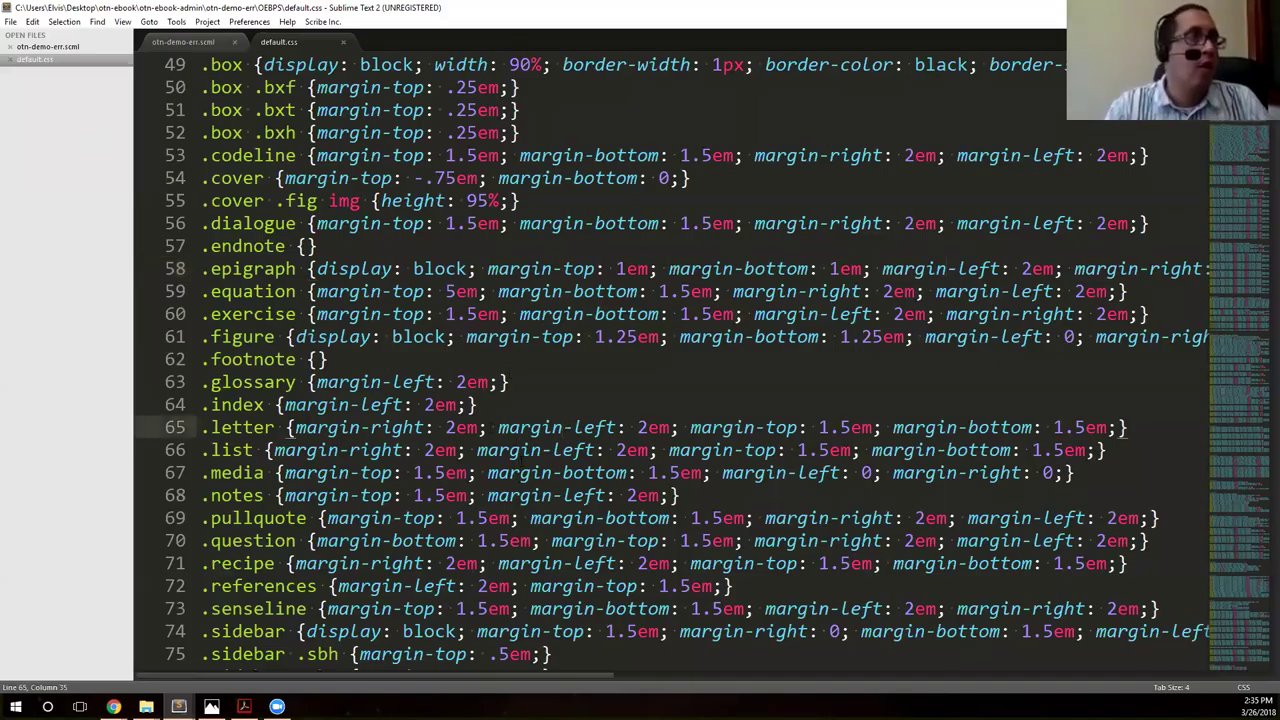
pyautogui.click(509, 427)
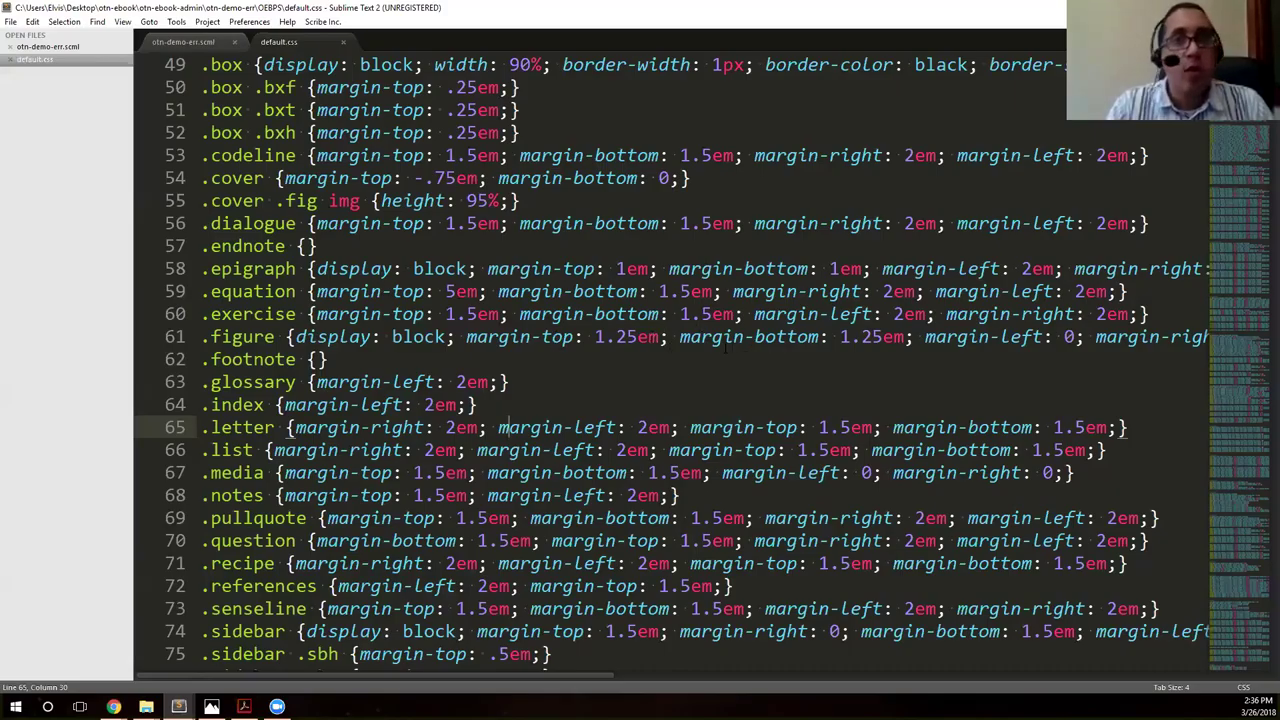
pyautogui.click(686, 358)
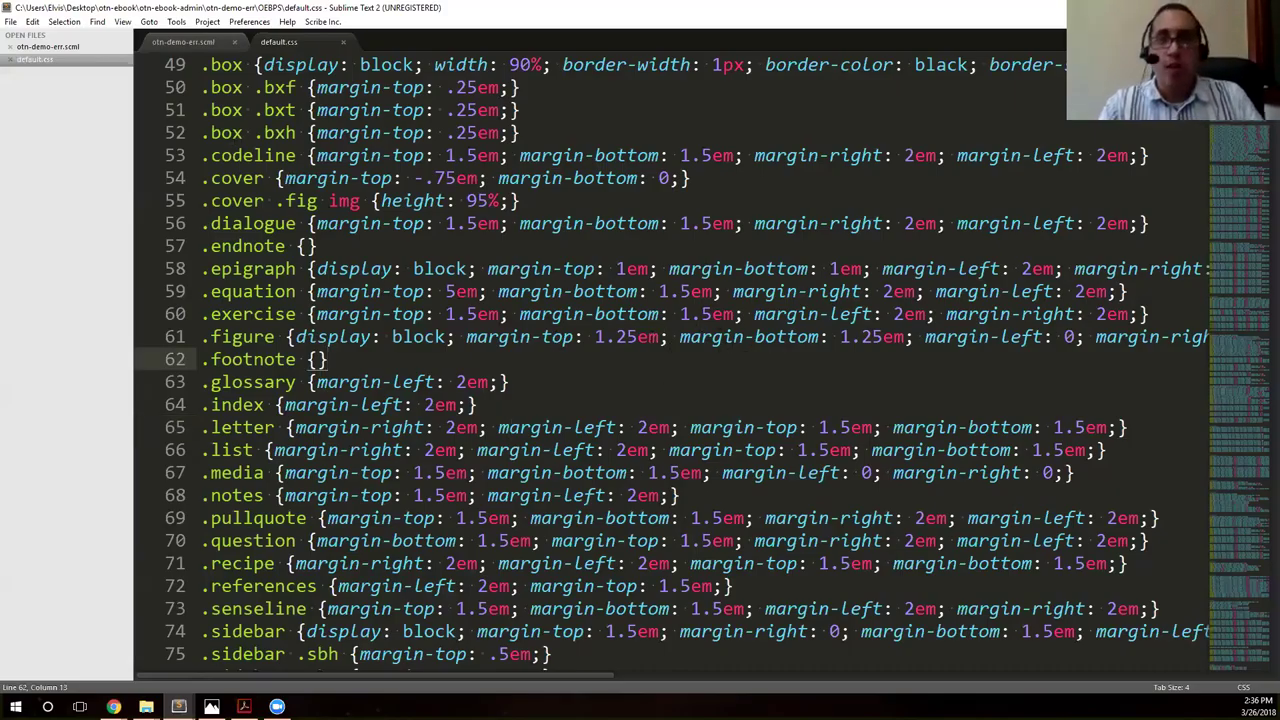